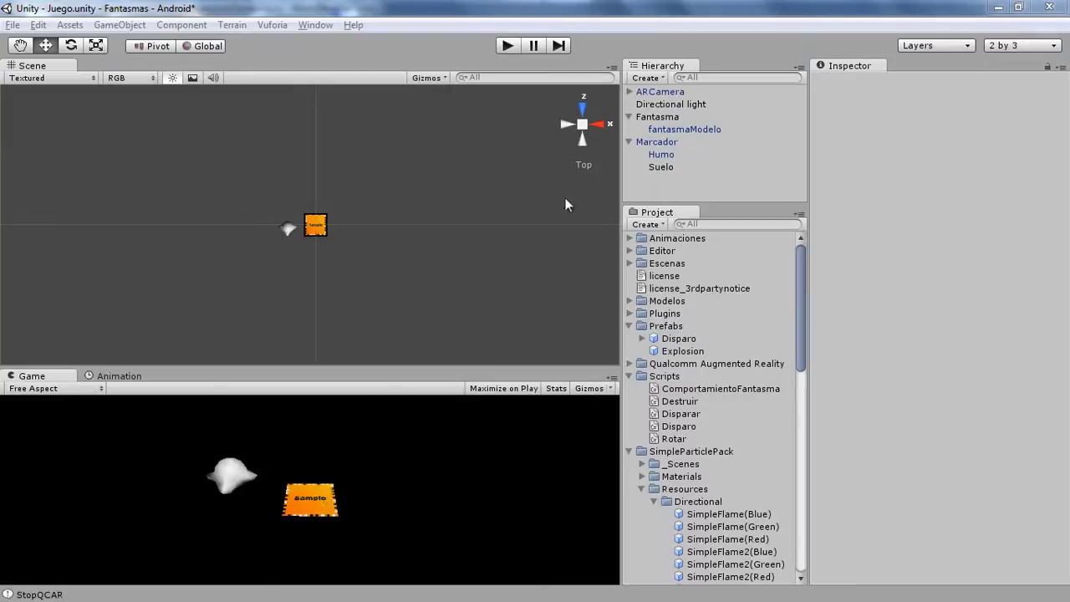
- Select Humo in the Hierarchy to view its Transform and Ellipsoid Particle Emitter settings
{"action": "left_click", "coordinate": [658, 155]}
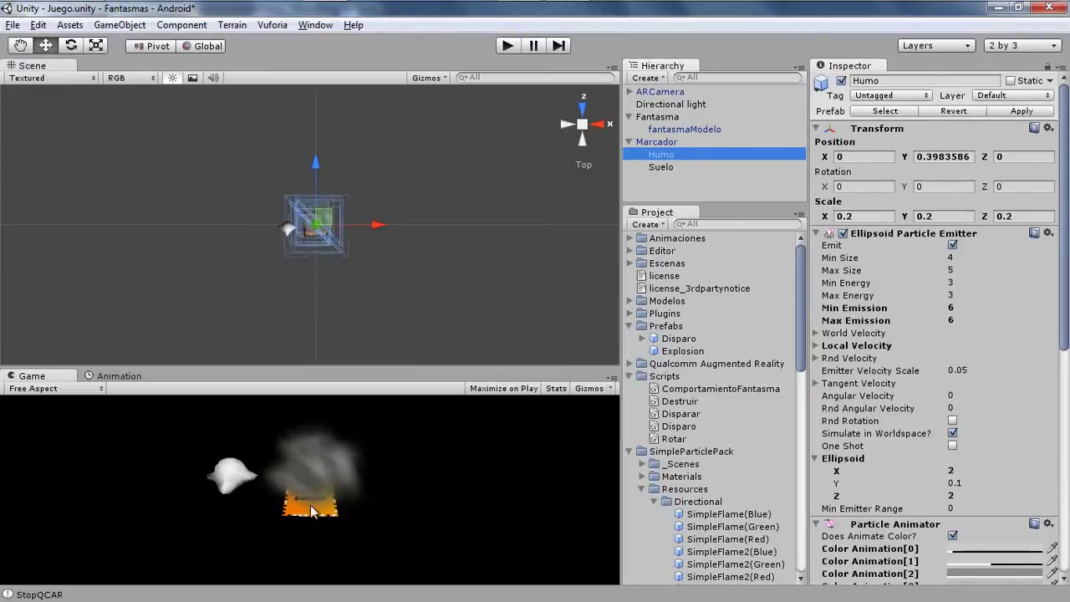
- Parent the Fantasma ghost under Marcador and collapse Fantasma's child list
{"action": "left_click", "coordinate": [658, 118]}
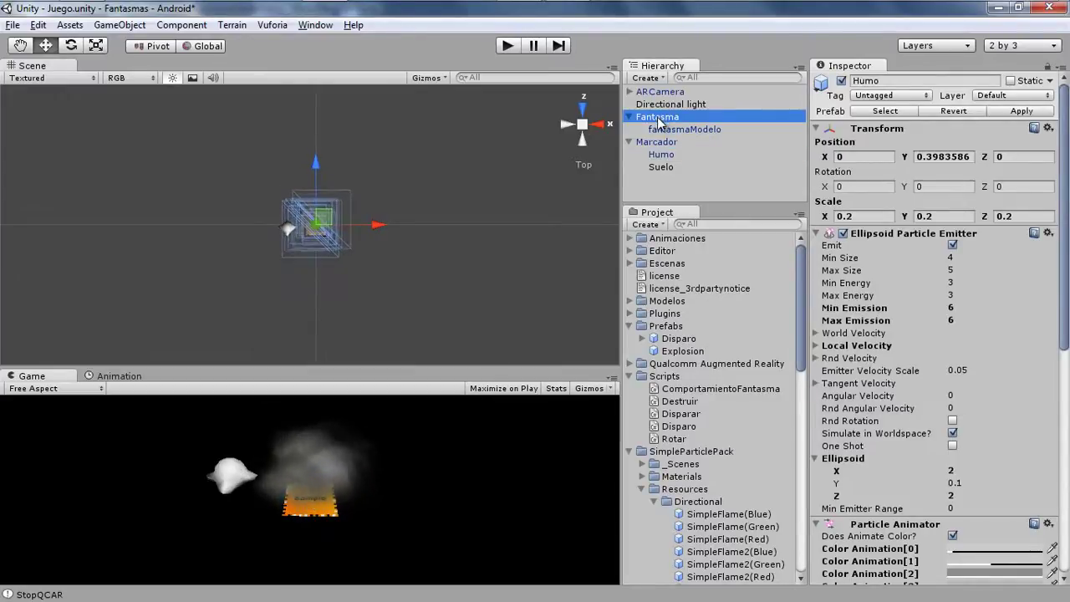
{"action": "left_click_drag", "start_coordinate": [658, 121], "coordinate": [659, 141]}
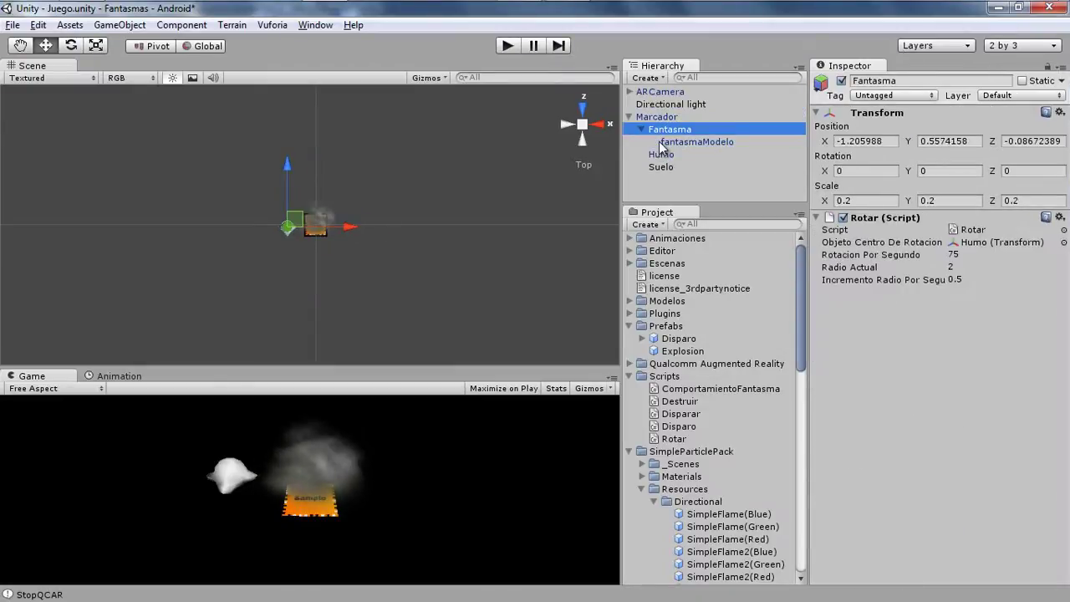
{"action": "left_click", "coordinate": [642, 129]}
- Create an empty prefab named Fantasma in Prefabs and fill it with the scene's ghost
{"action": "left_click", "coordinate": [661, 328]}
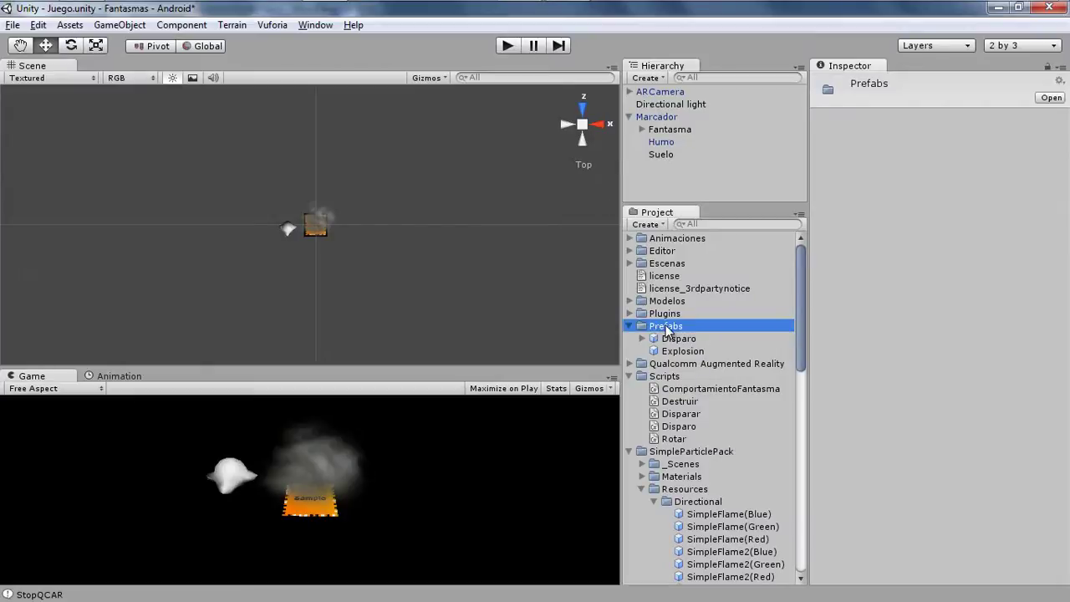
{"action": "right_click", "coordinate": [667, 328]}
{"action": "mouse_move", "coordinate": [717, 339]}
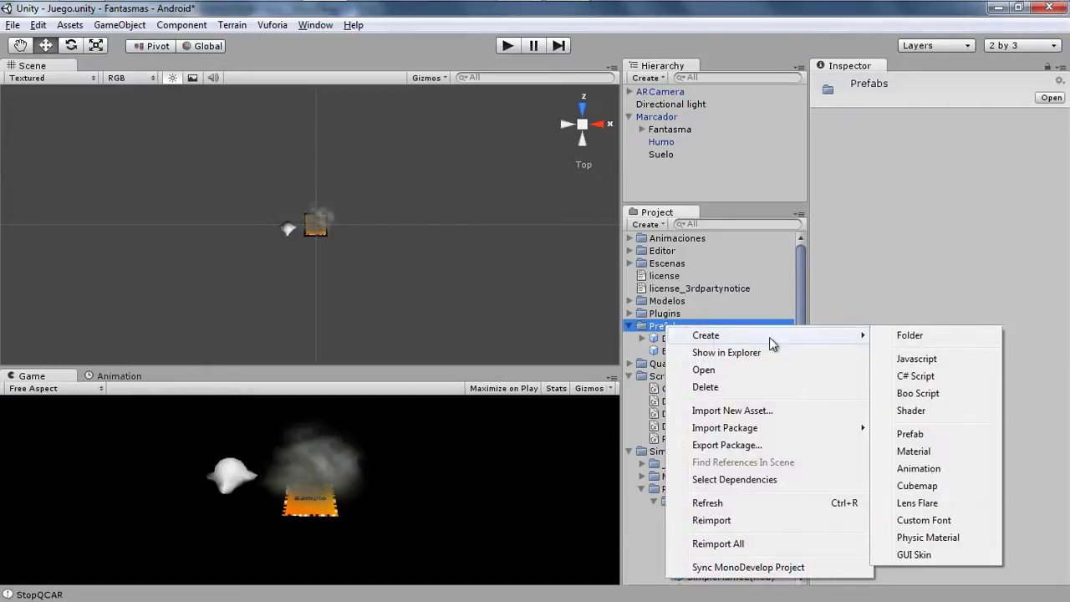
{"action": "left_click", "coordinate": [911, 434]}
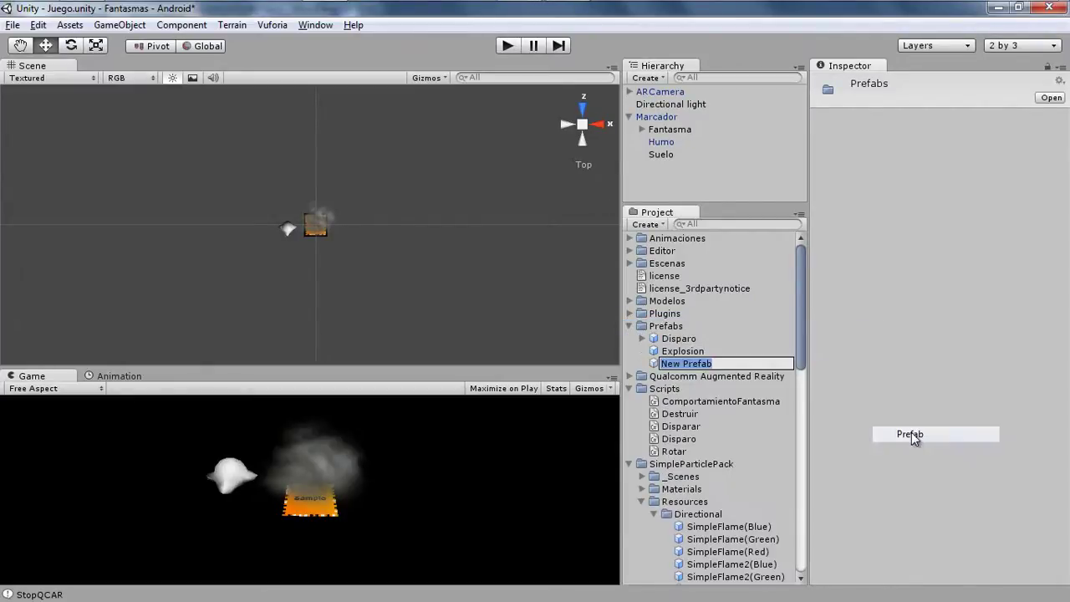
{"action": "type", "text": "Fanta"}
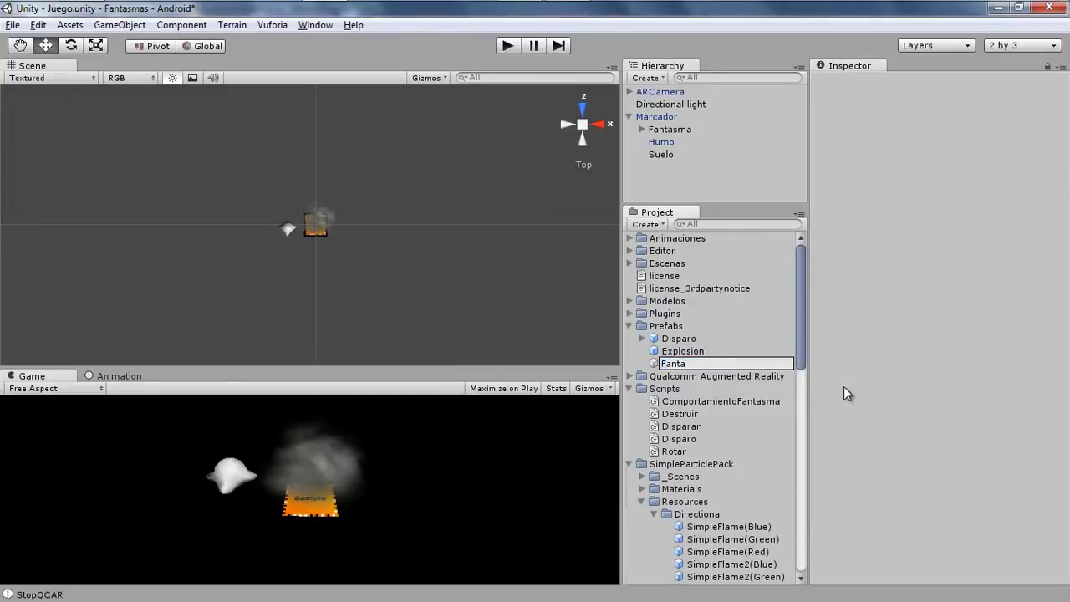
{"action": "type", "text": "smas"}
{"action": "key", "text": "Return"}
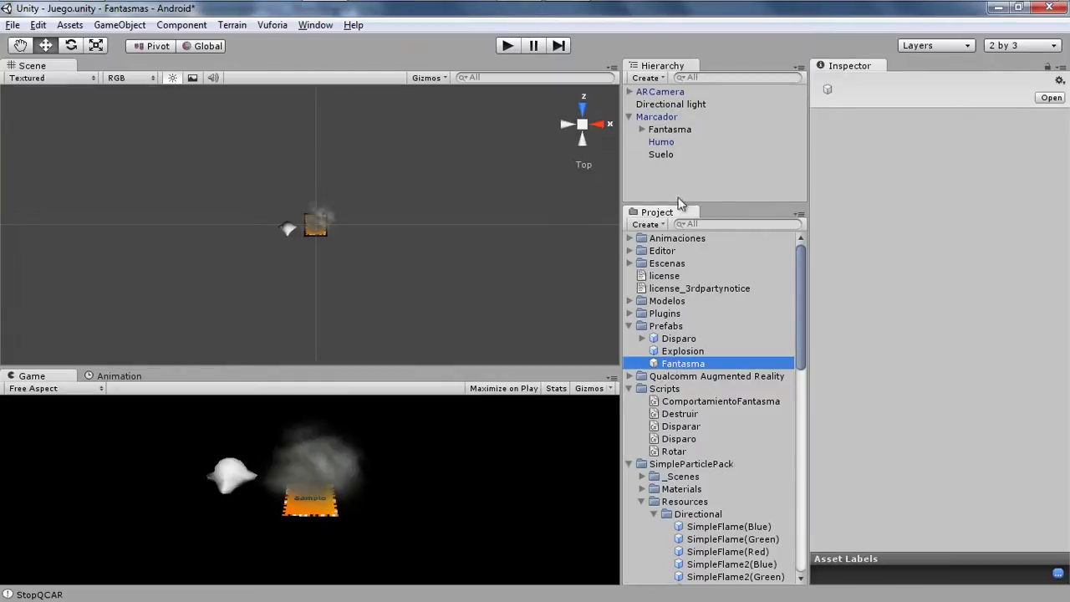
{"action": "left_click", "coordinate": [662, 132]}
{"action": "left_click_drag", "start_coordinate": [661, 131], "coordinate": [657, 369]}
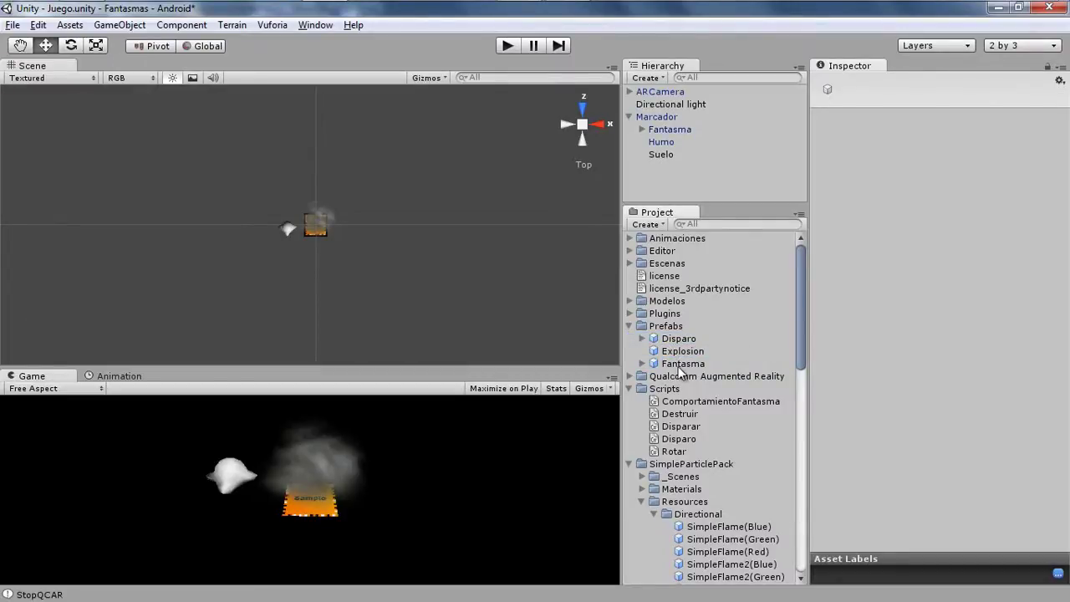
- Compare the Fantasma prefab with its scene instance, then overwrite the prefab with the scene ghost
{"action": "left_click", "coordinate": [654, 365]}
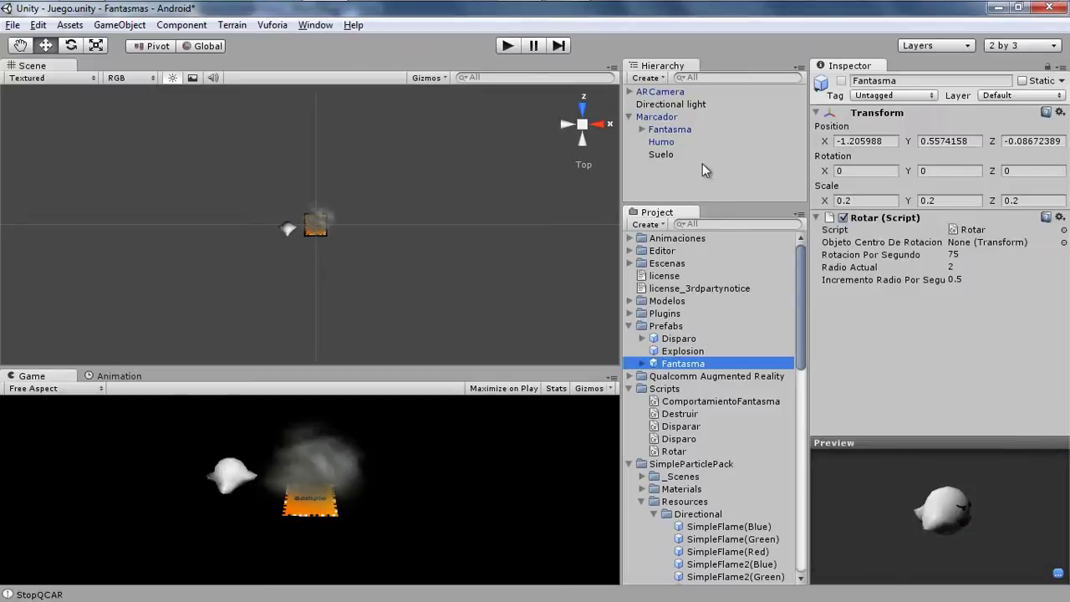
{"action": "left_click", "coordinate": [669, 130]}
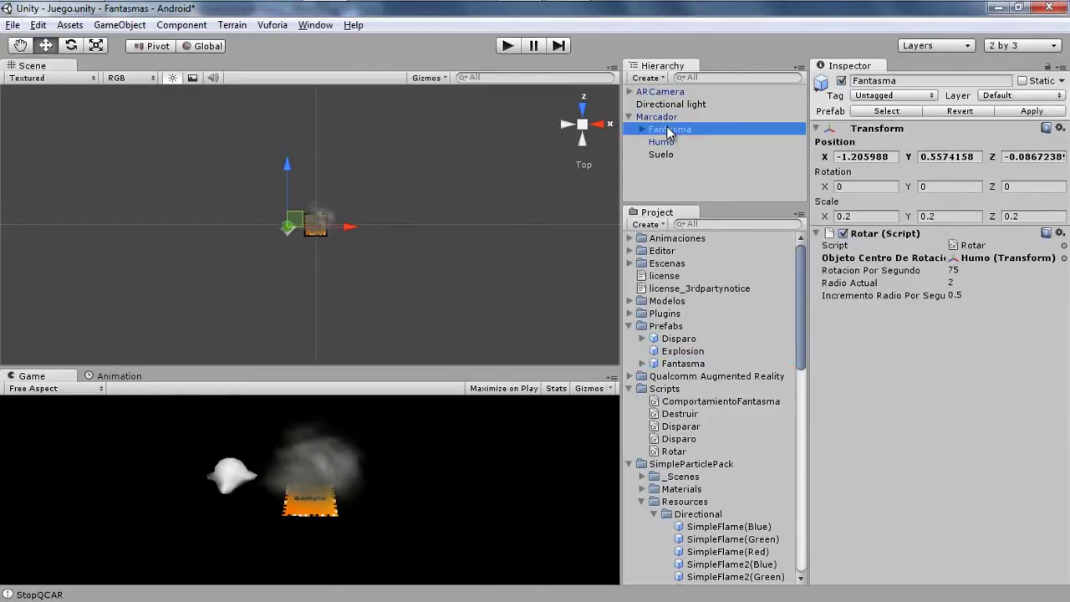
{"action": "left_click", "coordinate": [678, 365]}
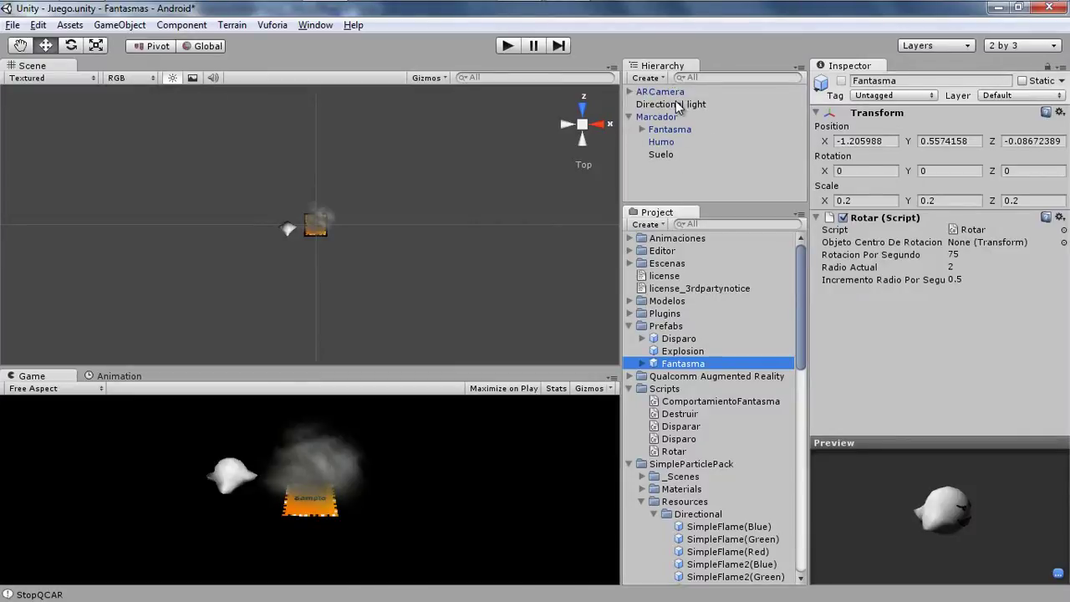
{"action": "left_click", "coordinate": [668, 130]}
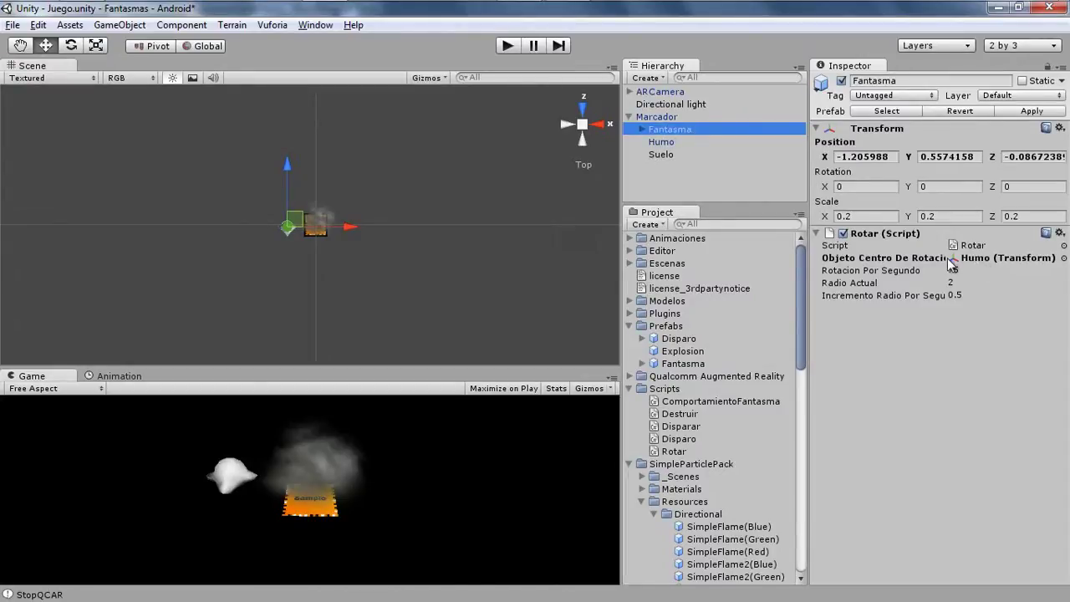
{"action": "left_click", "coordinate": [980, 258]}
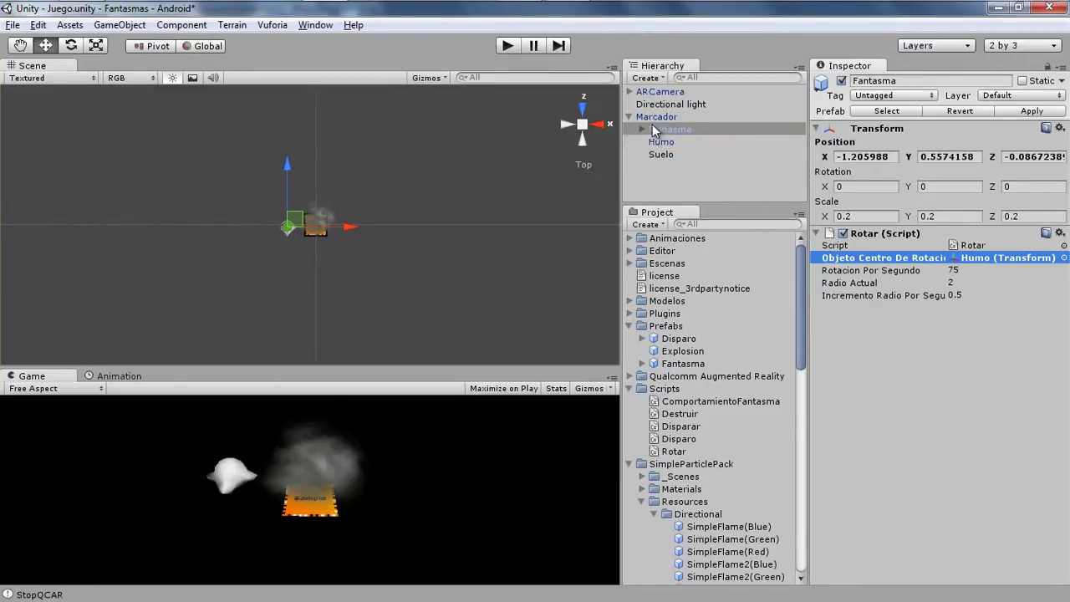
{"action": "left_click_drag", "start_coordinate": [673, 134], "coordinate": [681, 363]}
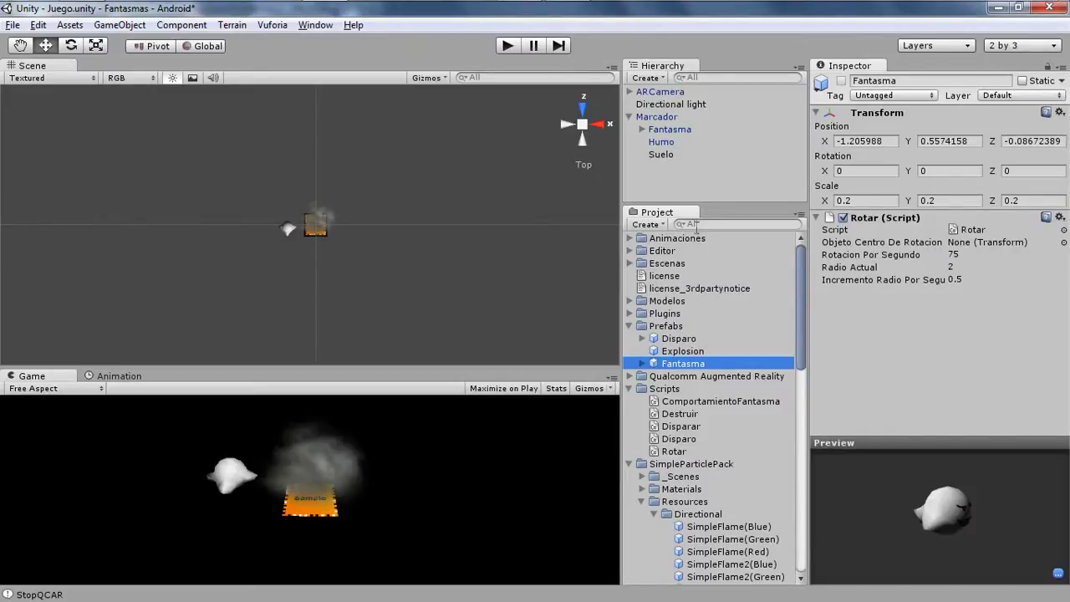
- Review fantasmaModelo's sphere collider, Comportamiento Fantasma script and Explosion reference inside the Fantasma prefab
{"action": "left_click", "coordinate": [643, 364]}
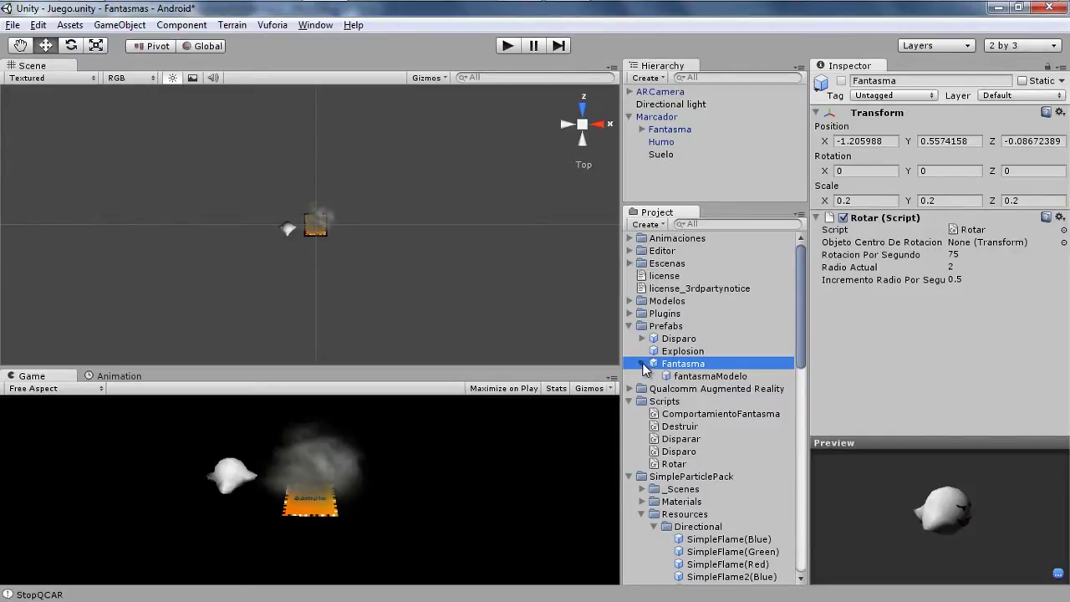
{"action": "left_click", "coordinate": [691, 378]}
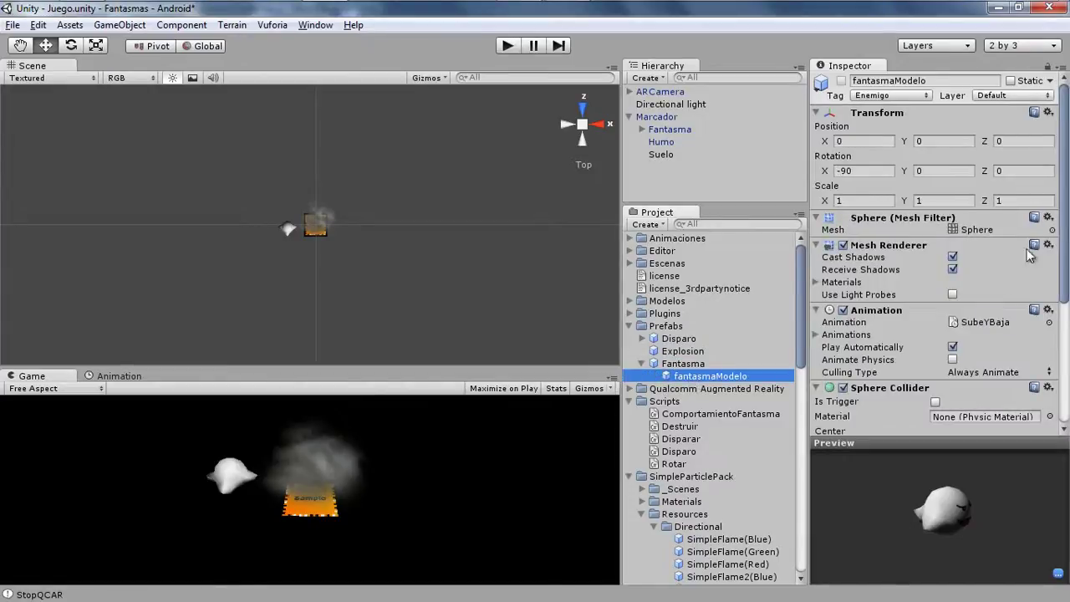
{"action": "scroll", "coordinate": [1046, 218], "scroll_direction": "down", "scroll_amount": 5}
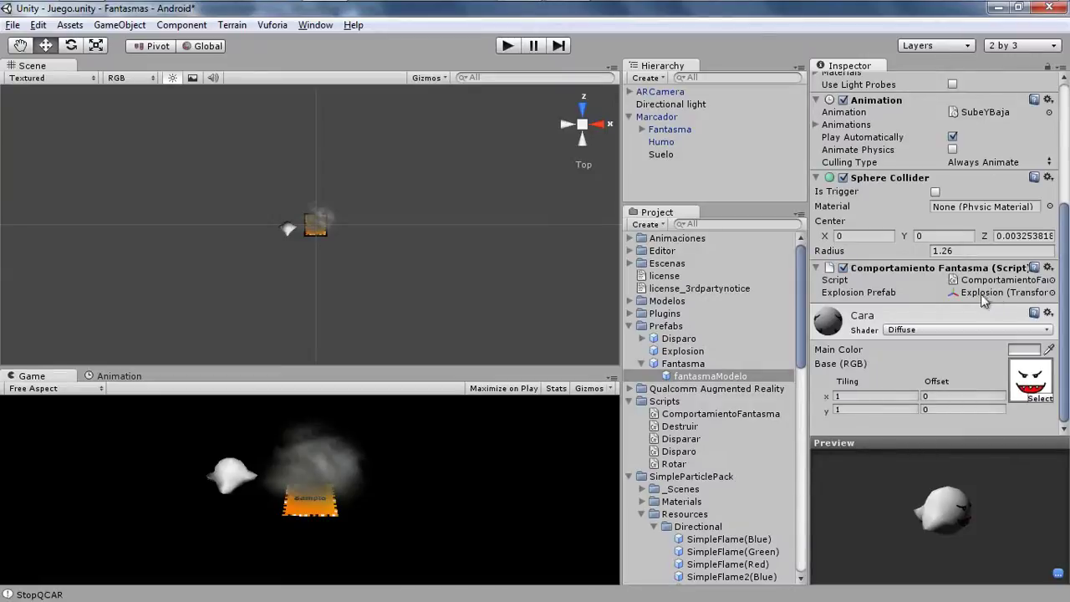
{"action": "scroll", "coordinate": [788, 384], "scroll_direction": "down", "scroll_amount": 5}
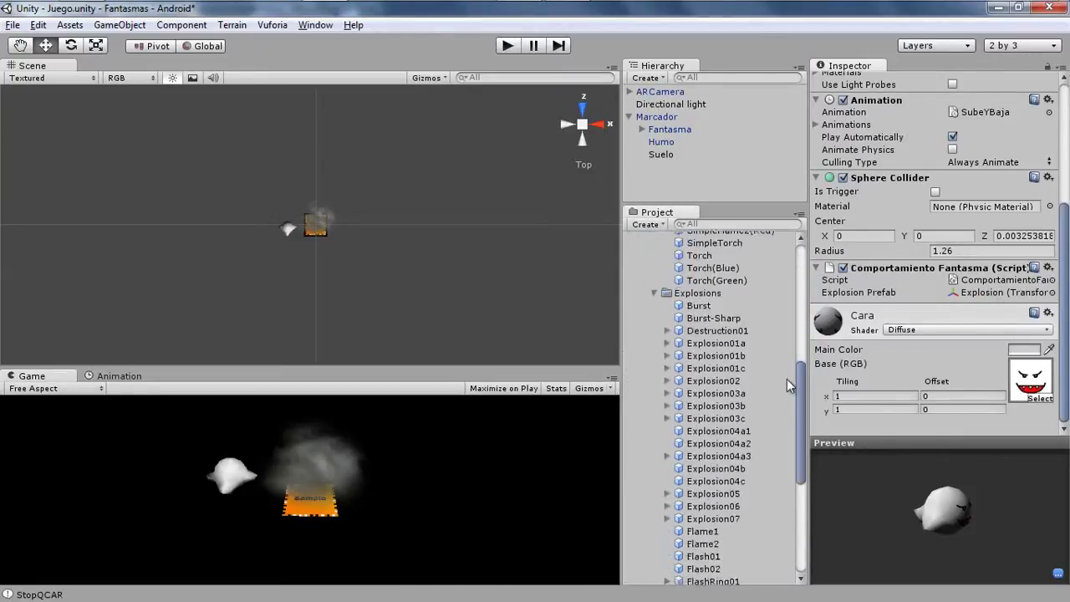
{"action": "scroll", "coordinate": [788, 385], "scroll_direction": "up", "scroll_amount": 1}
{"action": "scroll", "coordinate": [788, 385], "scroll_direction": "up", "scroll_amount": 5}
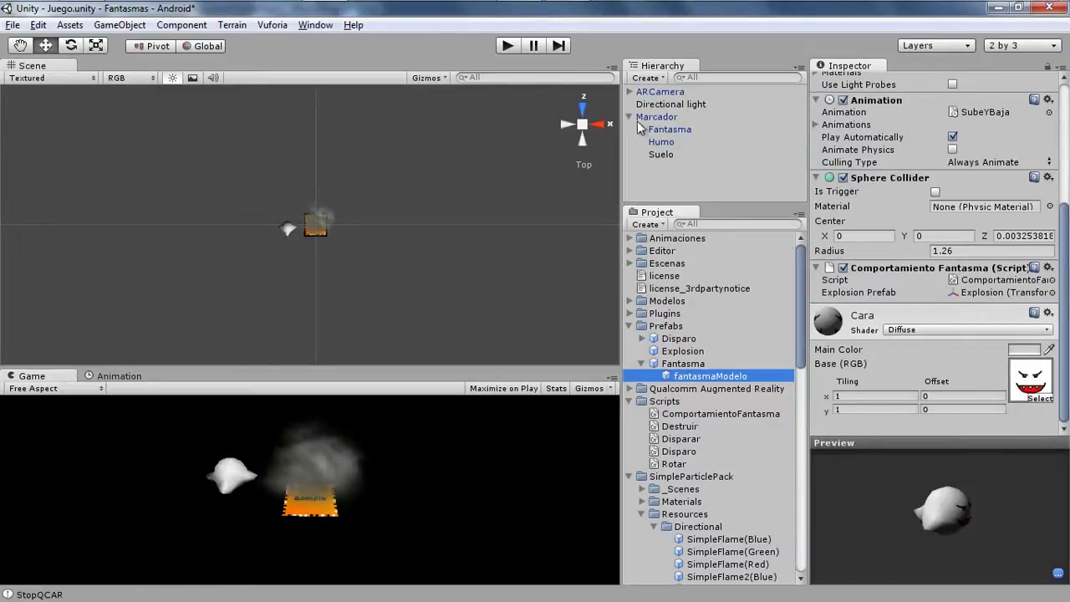
{"action": "left_click", "coordinate": [641, 365]}
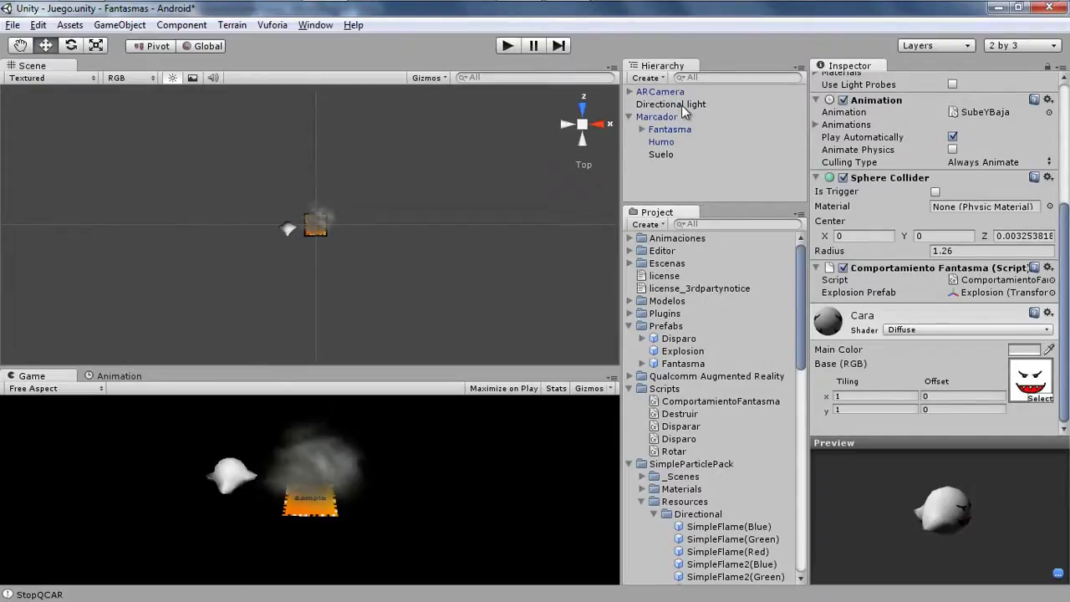
- Create an empty GameObject and name it ControladorDelJuego
{"action": "left_click", "coordinate": [119, 24]}
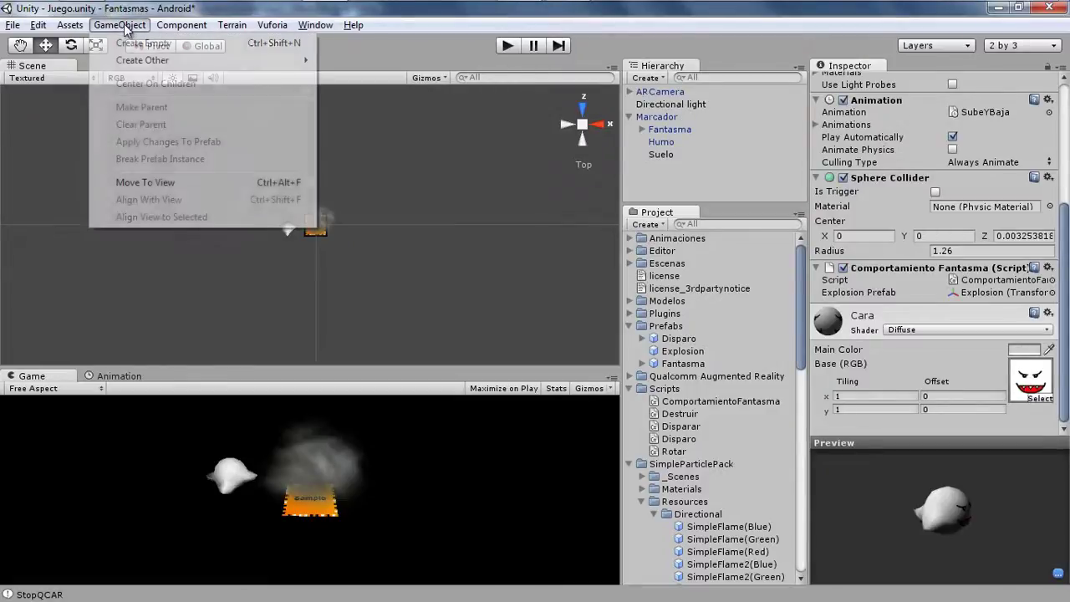
{"action": "left_click", "coordinate": [136, 45]}
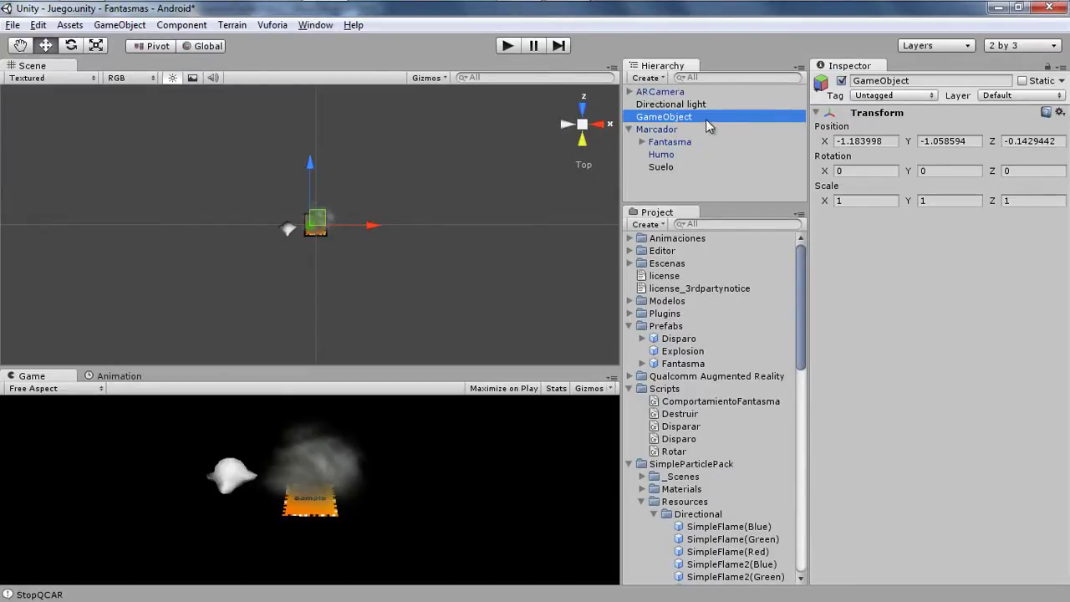
{"action": "left_click", "coordinate": [923, 81]}
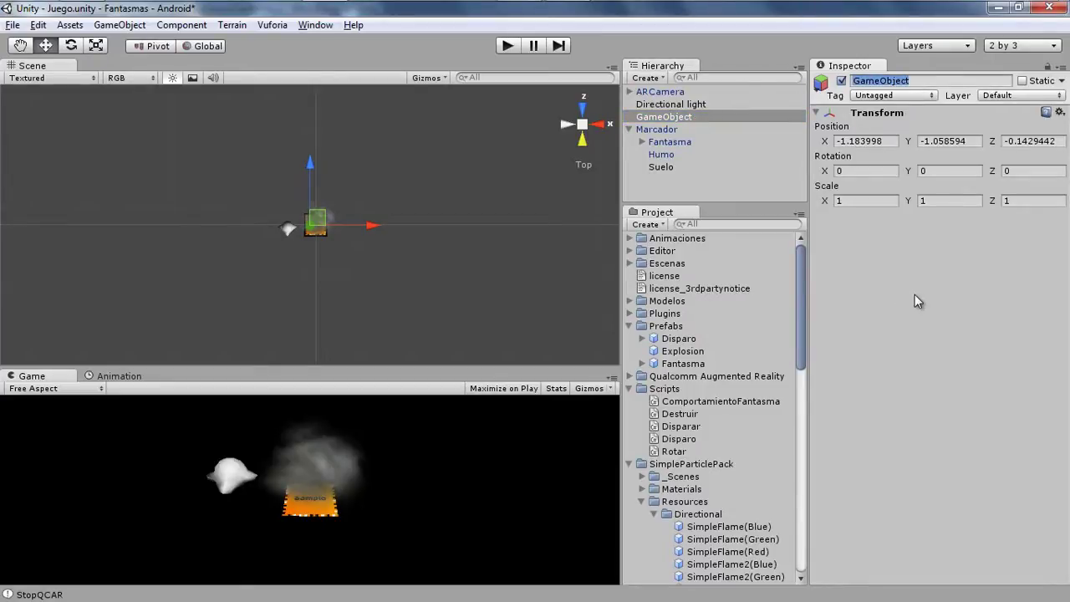
{"action": "type", "text": "Controlador"}
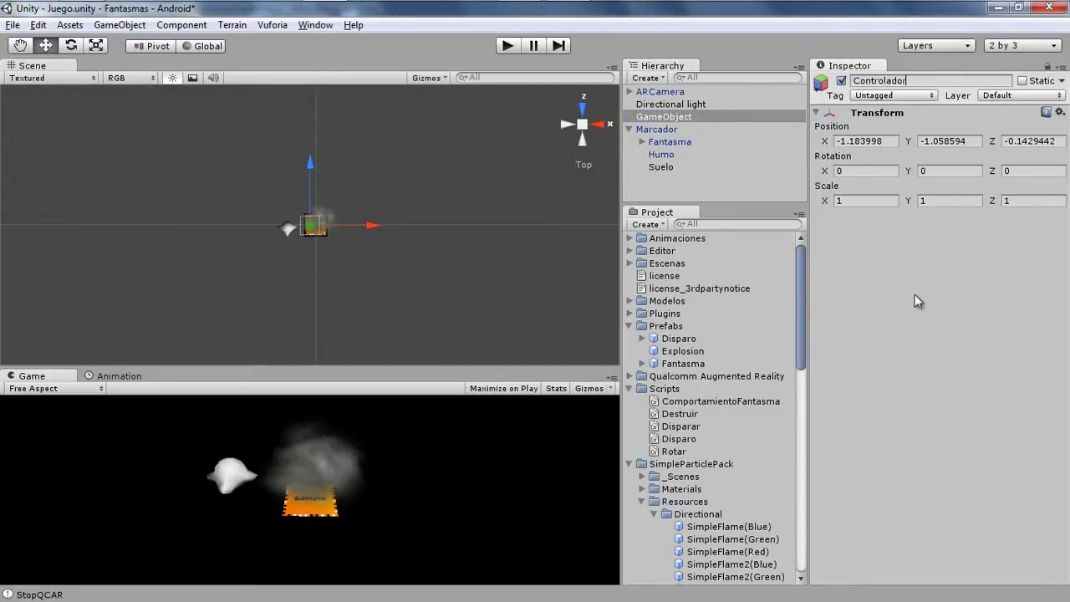
{"action": "type", "text": "DelJuego"}
{"action": "key", "text": "Return"}
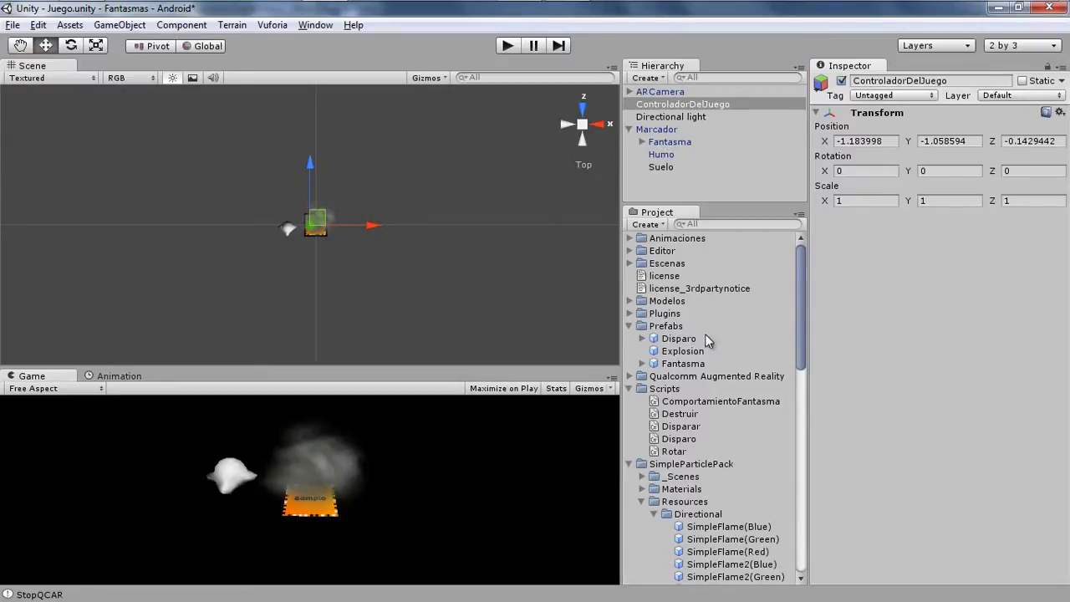
- Delete the Fantasma ghost from the scene and select ControladorDelJuego
{"action": "left_click", "coordinate": [660, 143]}
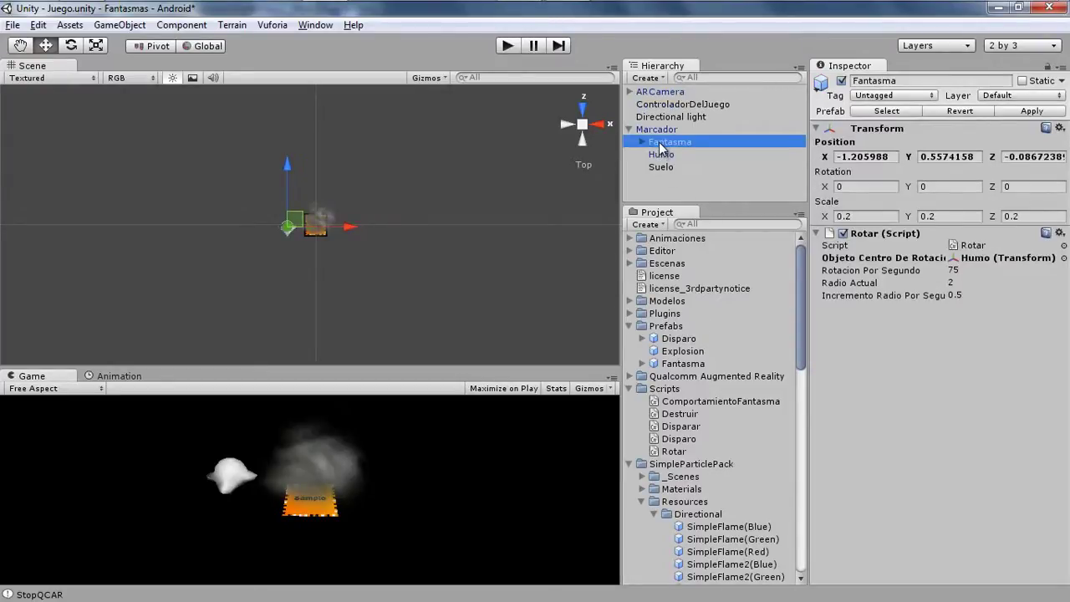
{"action": "key", "text": "Delete"}
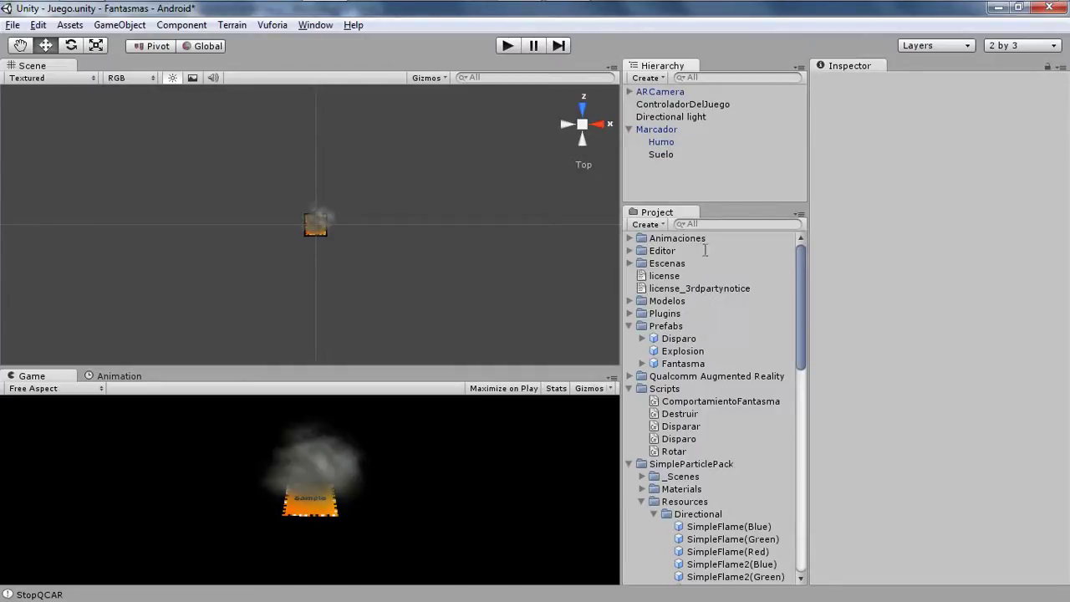
{"action": "left_click", "coordinate": [666, 106]}
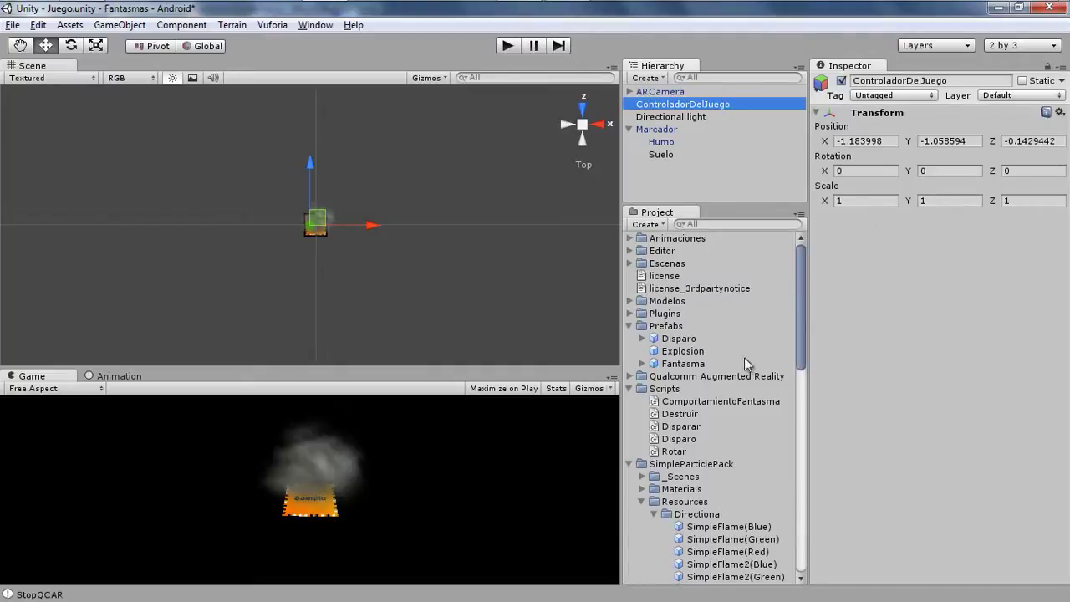
- Create a GeneradorDeFantasmas C# script in Scripts and attach it to ControladorDelJuego
{"action": "right_click", "coordinate": [653, 391]}
{"action": "left_click", "coordinate": [652, 391]}
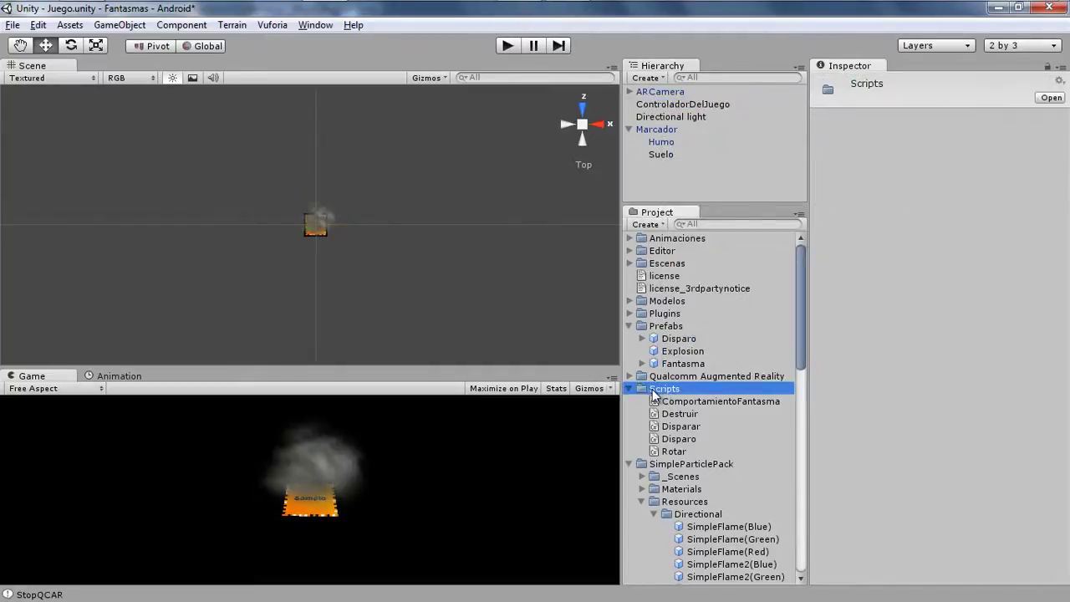
{"action": "right_click", "coordinate": [653, 393]}
{"action": "mouse_move", "coordinate": [787, 150]}
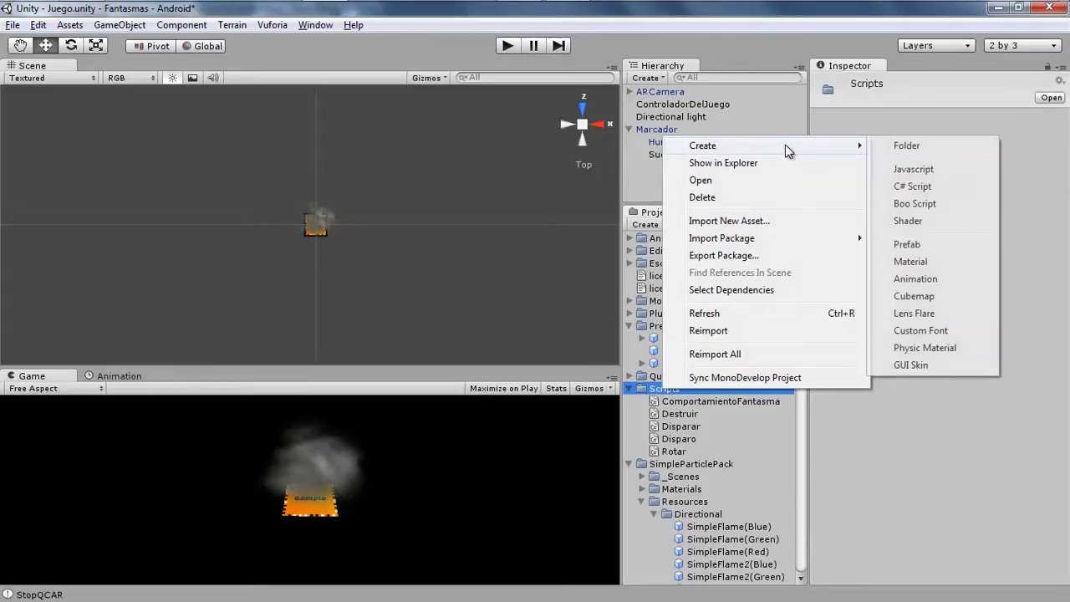
{"action": "left_click", "coordinate": [910, 186]}
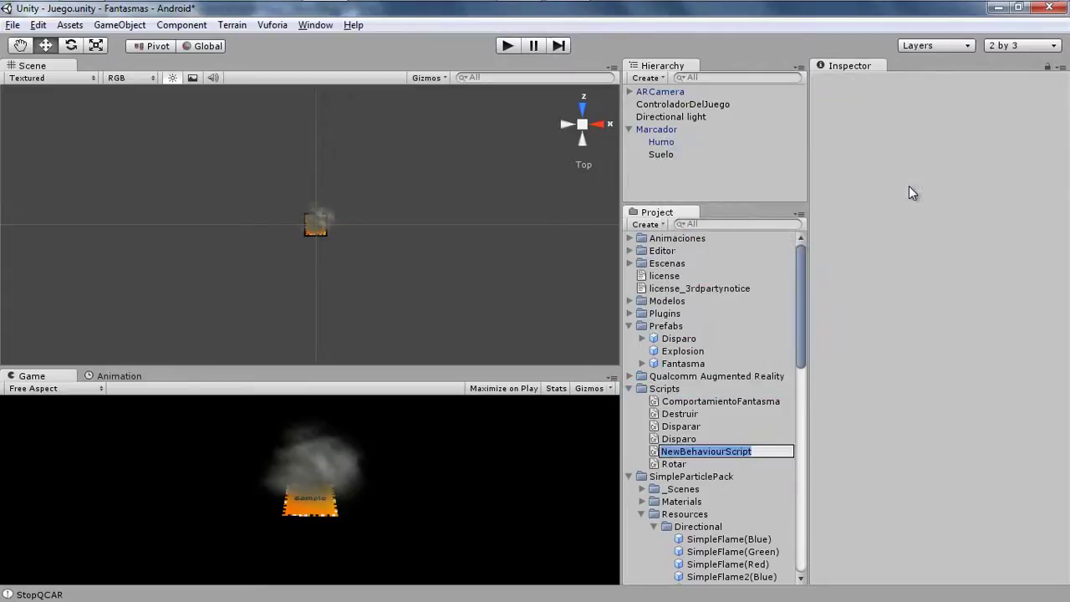
{"action": "type", "text": "Gen"}
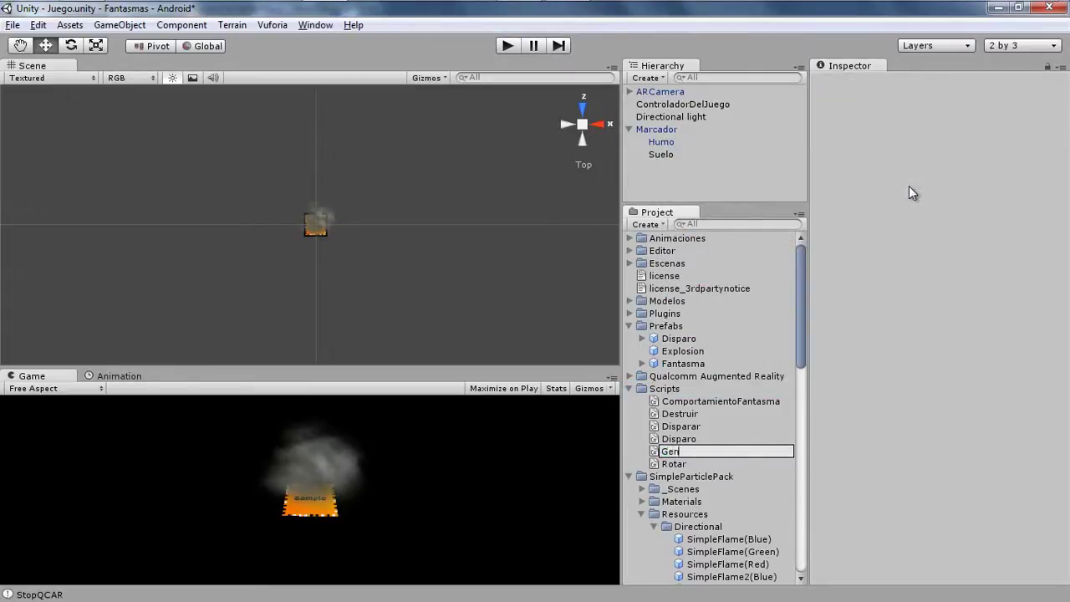
{"action": "type", "text": "eradorDe"}
{"action": "type", "text": "Fantasmas"}
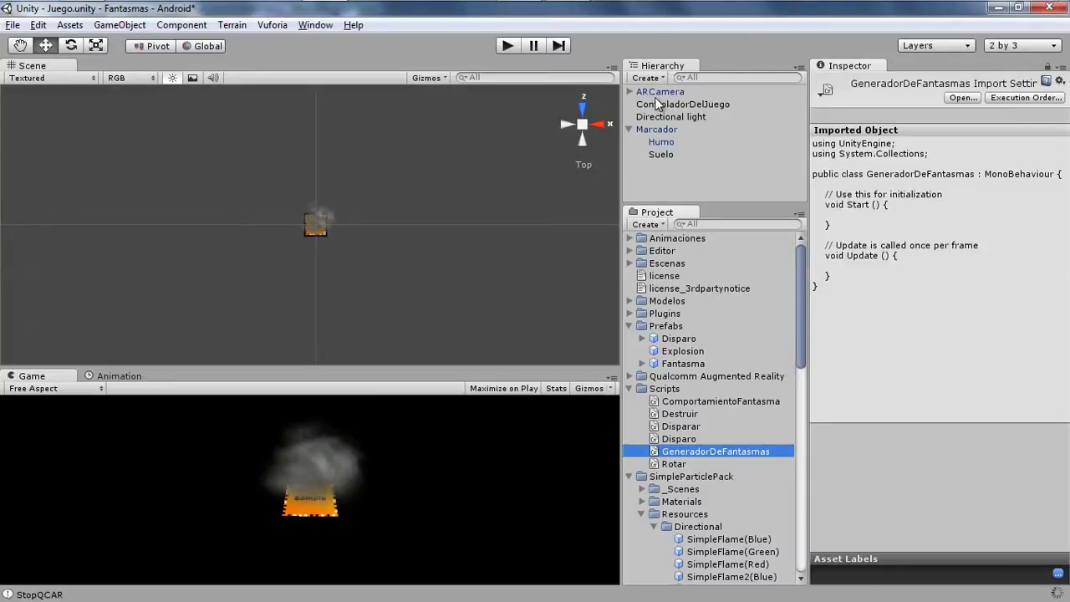
{"action": "left_click_drag", "start_coordinate": [712, 450], "coordinate": [689, 105]}
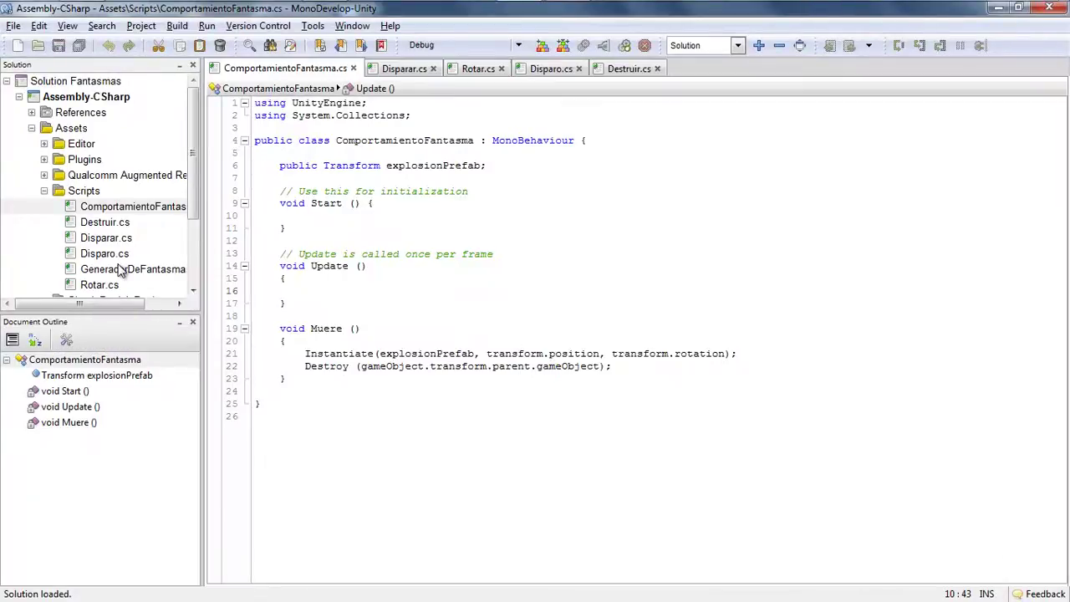
- Add a 'public Transform fantasmaPrefab;' field to GeneradorDeFantasmas and save the script
{"action": "left_click", "coordinate": [109, 270]}
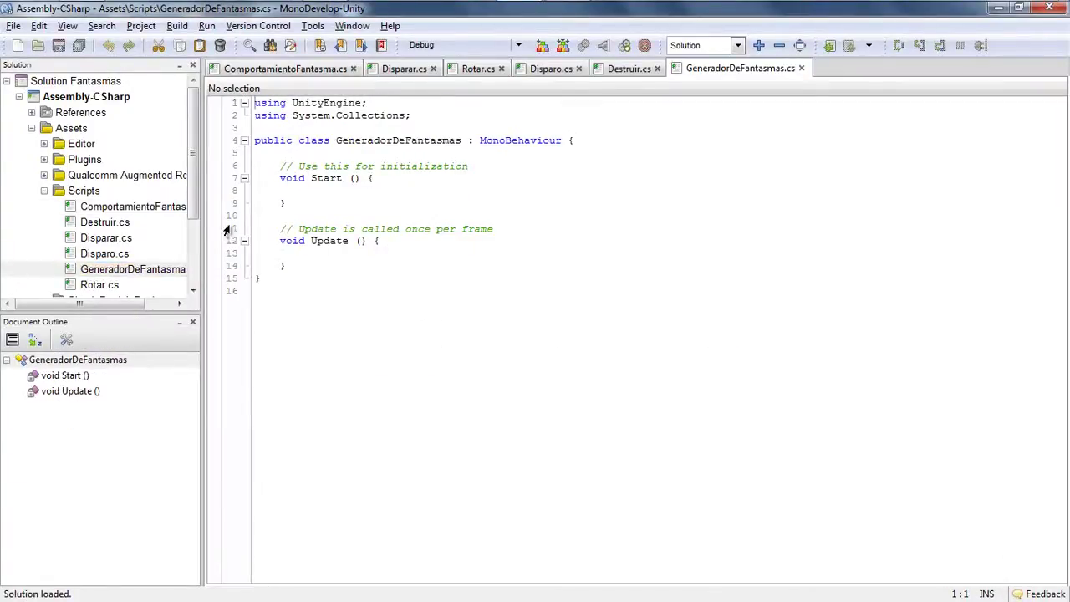
{"action": "left_click", "coordinate": [596, 139]}
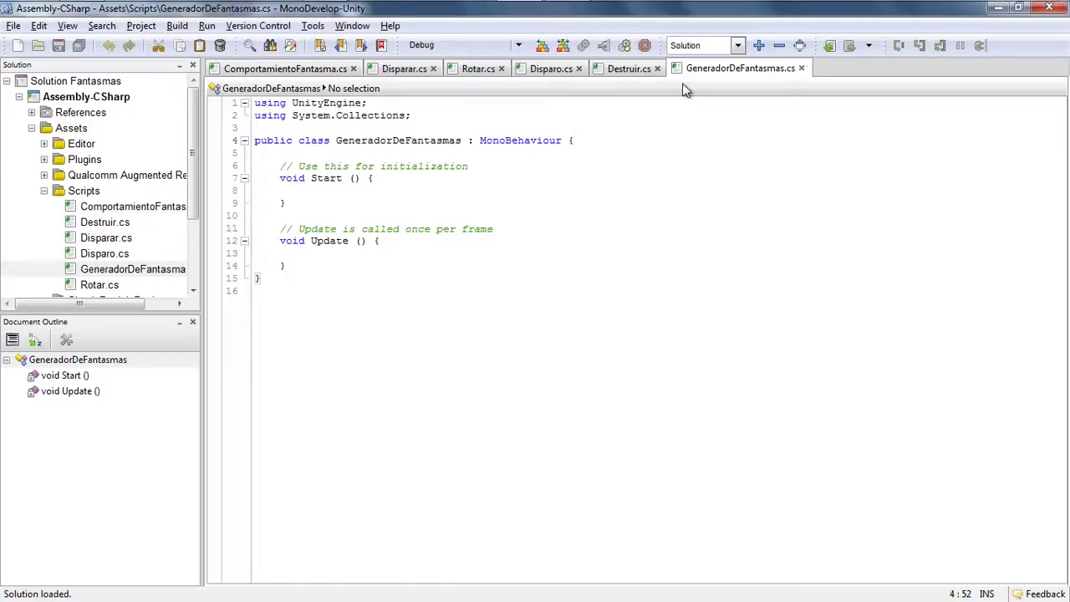
{"action": "key", "text": "Return"}
{"action": "key", "text": "Return"}
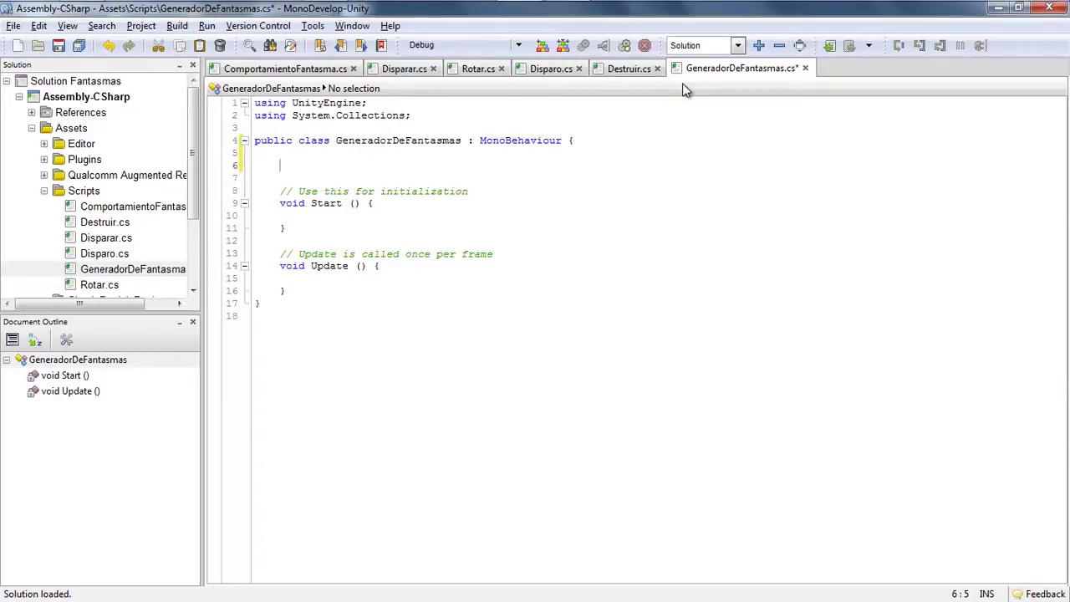
{"action": "type", "text": "public T"}
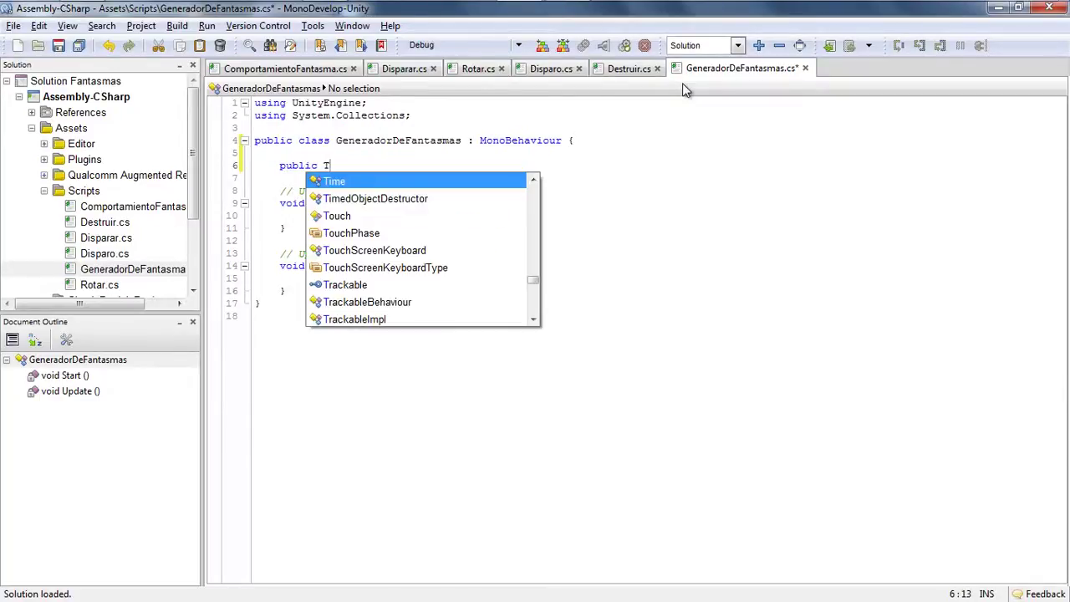
{"action": "type", "text": "ransfor"}
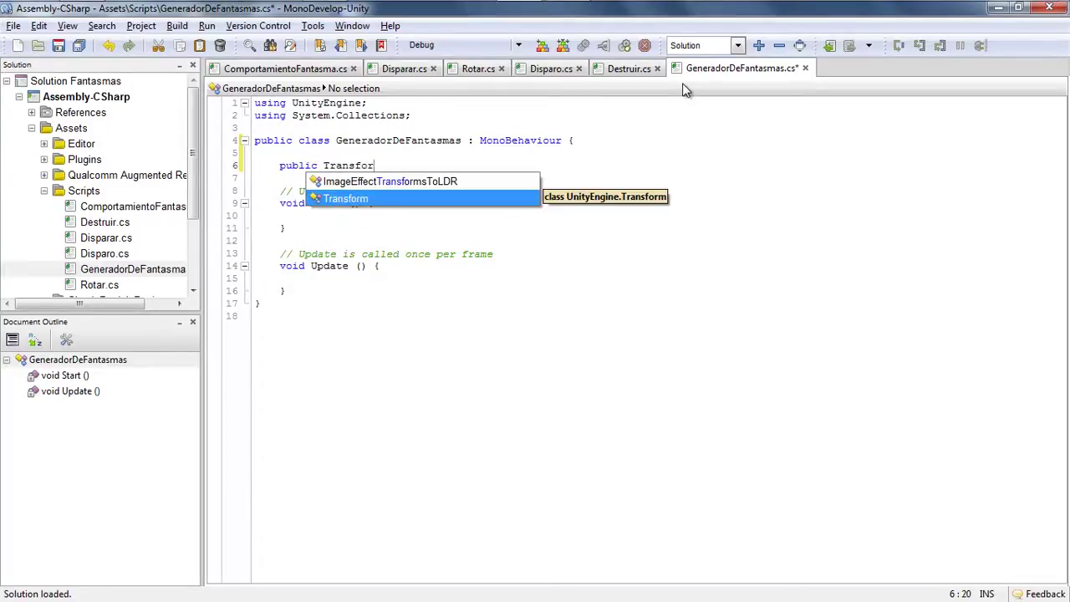
{"action": "key", "text": "Return"}
{"action": "type", "text": "f"}
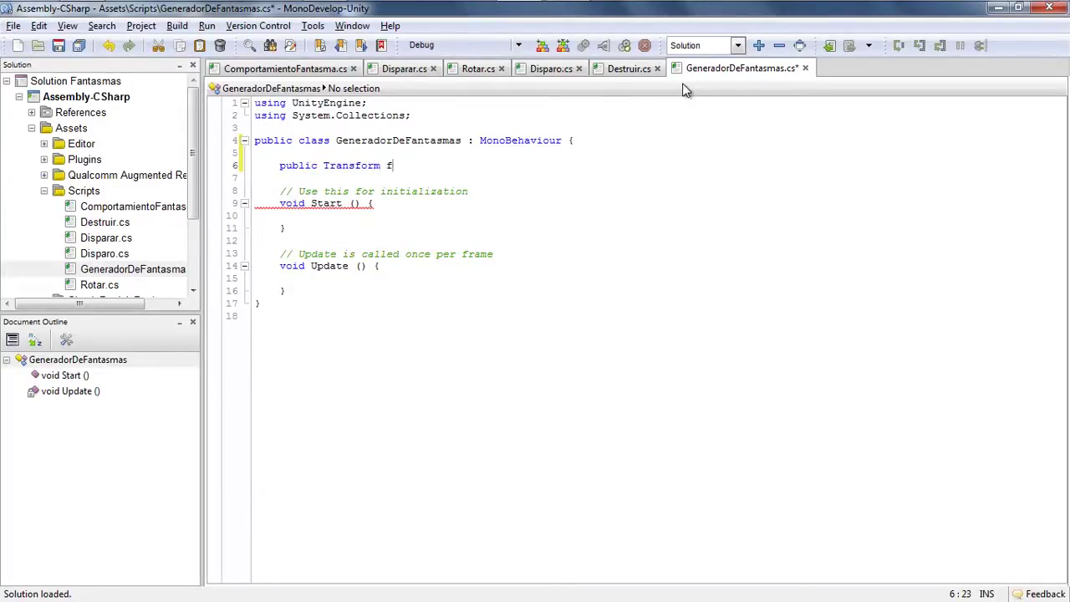
{"action": "type", "text": "antasma"}
{"action": "type", "text": "Prefab;"}
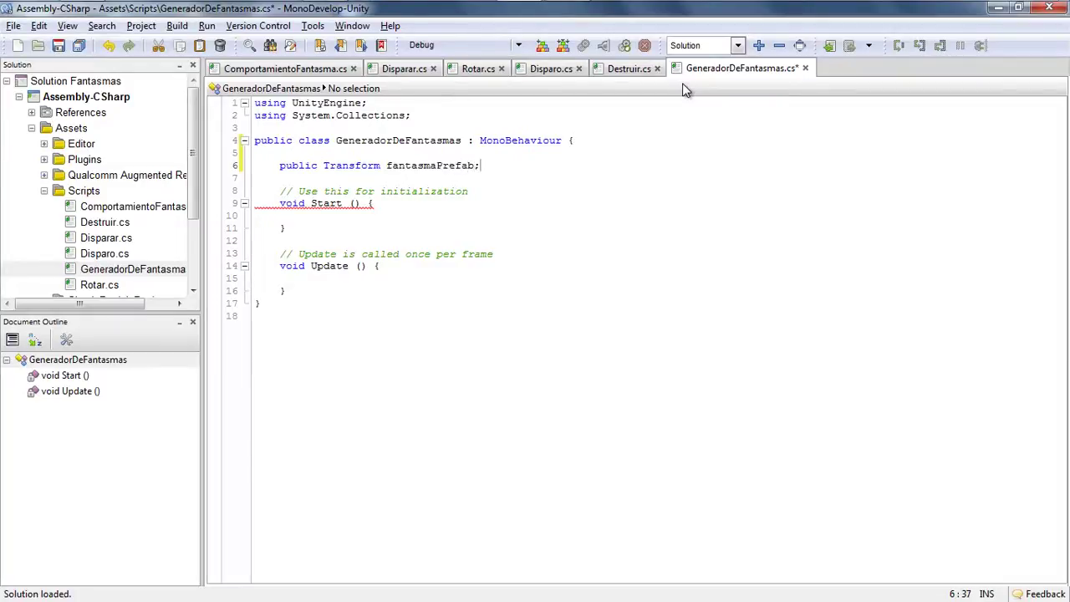
{"action": "key", "text": "ctrl+s"}
{"action": "key", "text": "alt+Tab"}
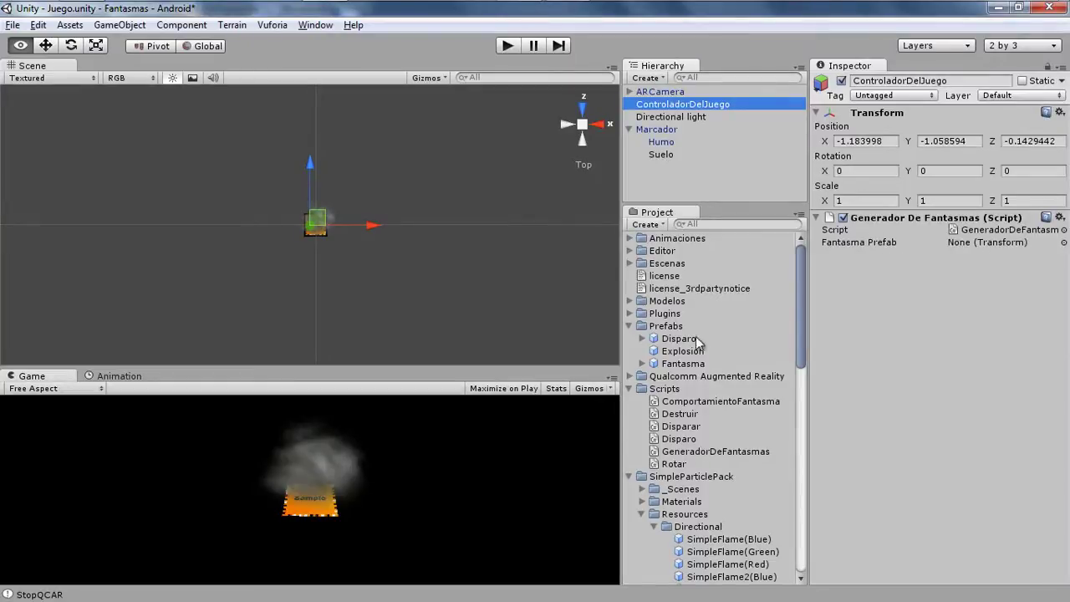
- Try assigning the Fantasma prefab to the script field, then inspect the prefab and ControladorDelJuego
{"action": "mouse_move", "coordinate": [684, 363]}
{"action": "left_mouse_down"}
{"action": "mouse_move", "coordinate": [960, 257]}
{"action": "mouse_move", "coordinate": [971, 241]}
{"action": "left_mouse_up"}
{"action": "left_click", "coordinate": [681, 364]}
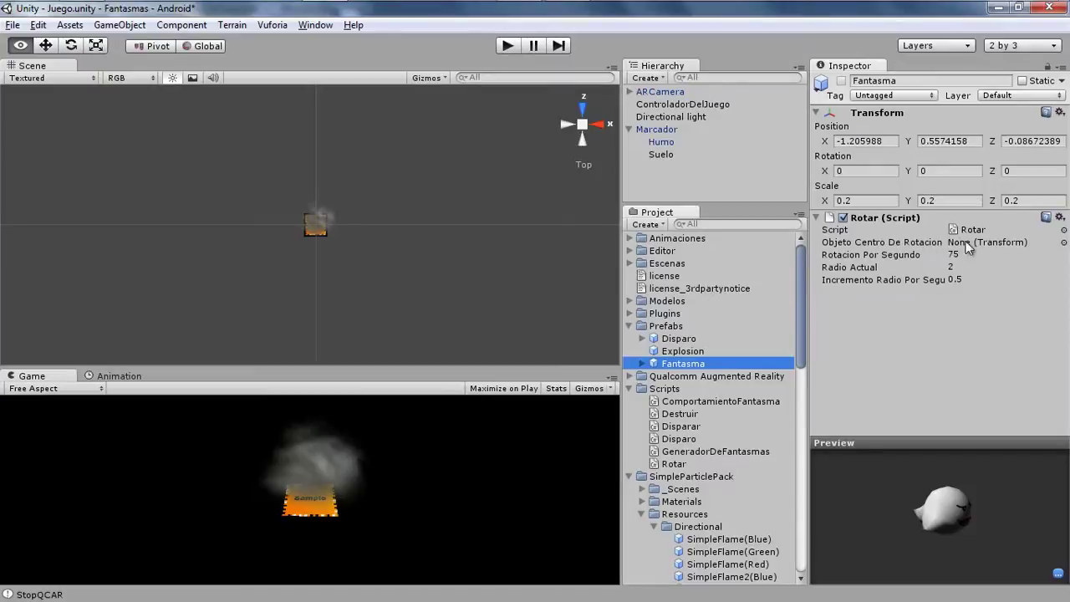
{"action": "left_click", "coordinate": [674, 103]}
- Declare a 'public Transform objetoEnElQueGirar;' field in GeneradorDeFantasmas
{"action": "key", "text": "alt+Tab"}
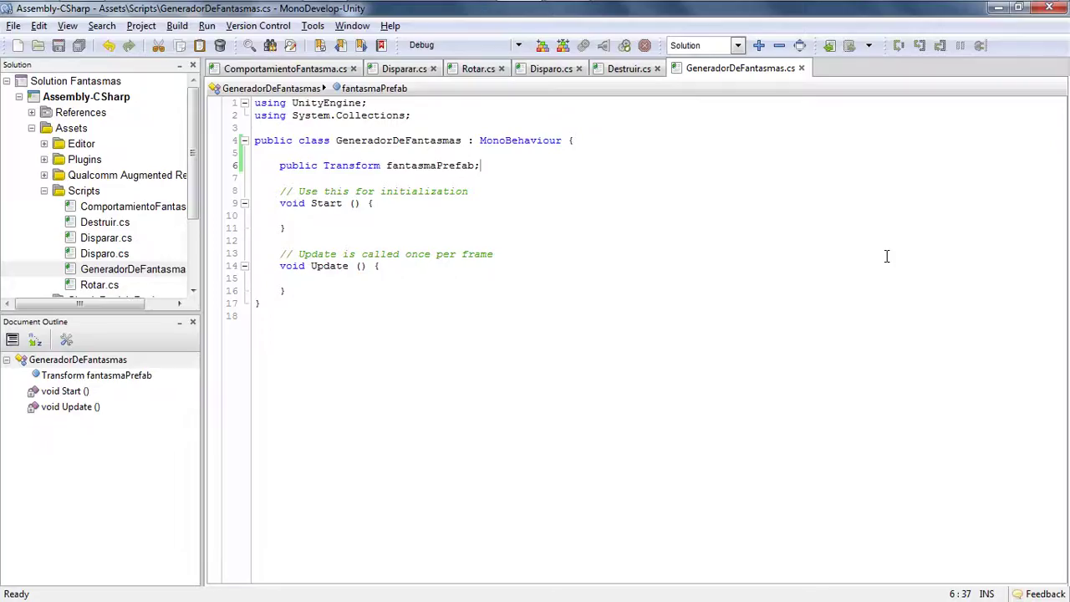
{"action": "type", "text": "pu"}
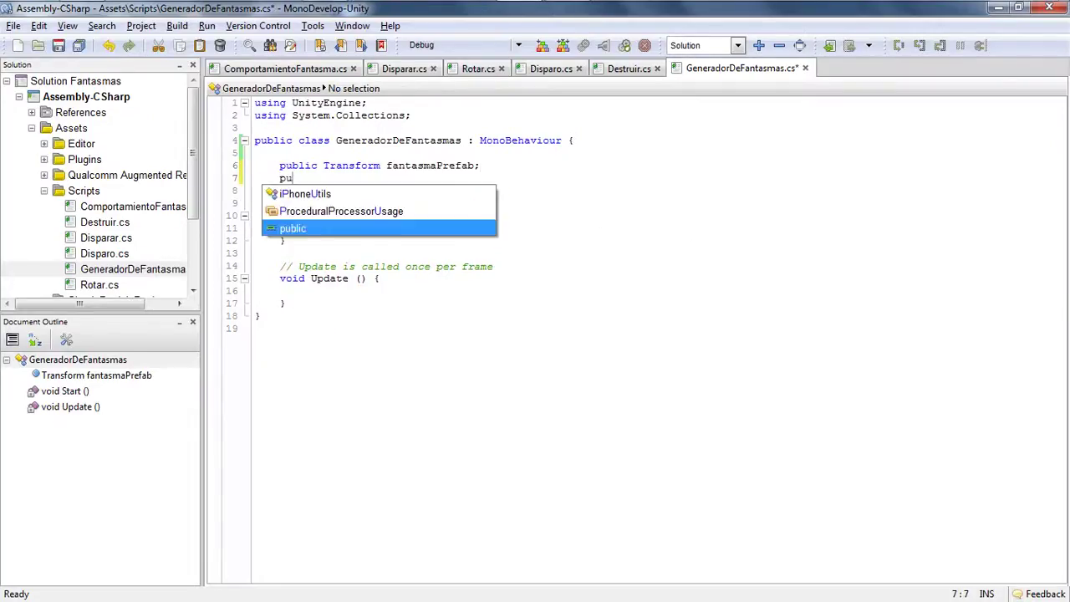
{"action": "type", "text": "blic Tra"}
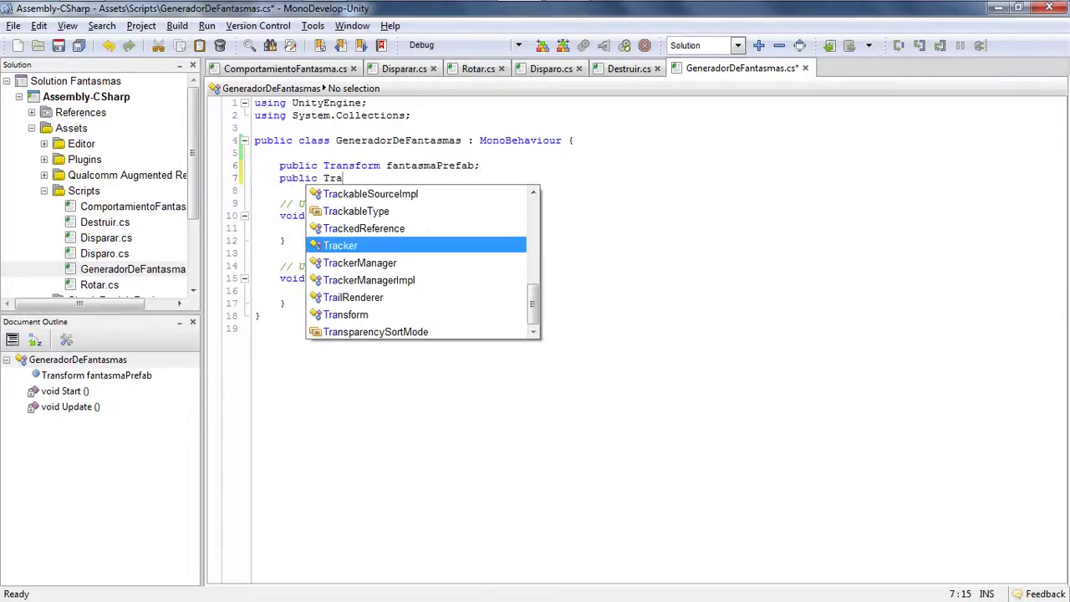
{"action": "type", "text": "ns"}
{"action": "key", "text": "Return"}
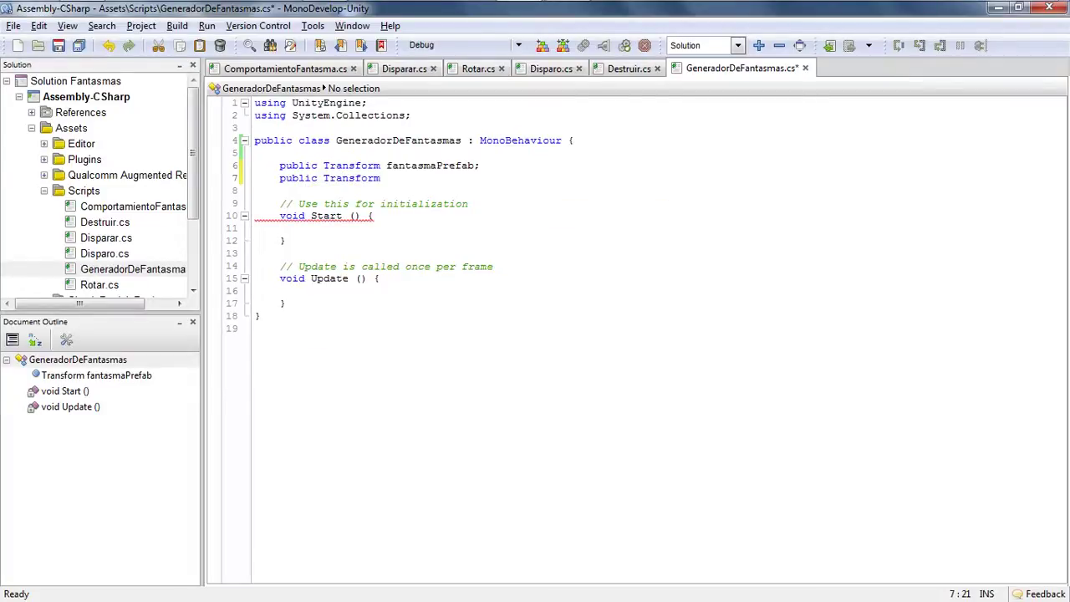
{"action": "type", "text": "objetoEnE"}
{"action": "type", "text": "lQueGira"}
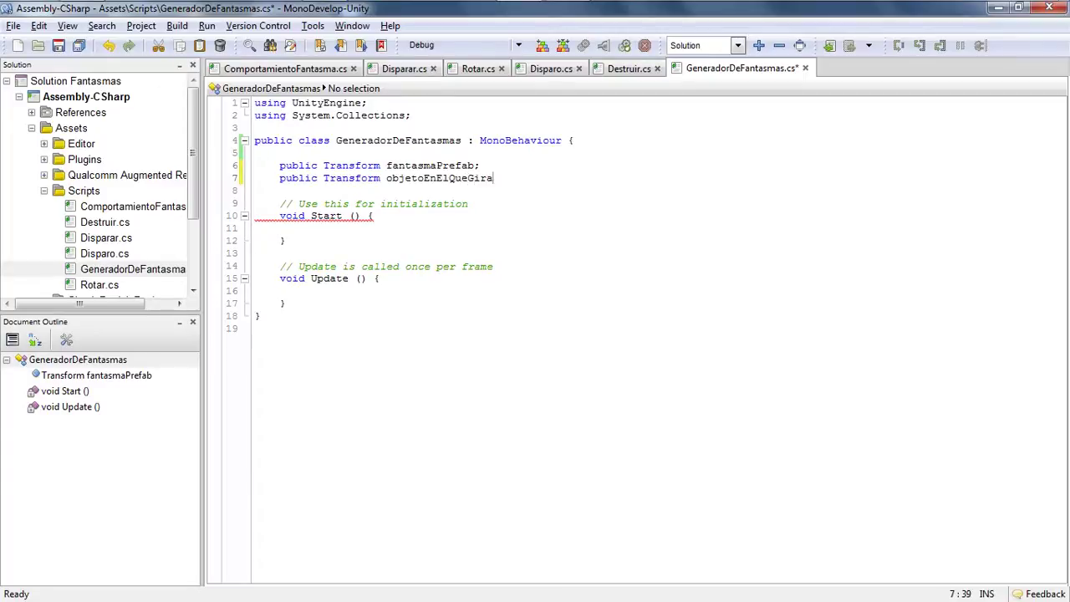
{"action": "type", "text": "r;"}
{"action": "key", "text": "Return"}
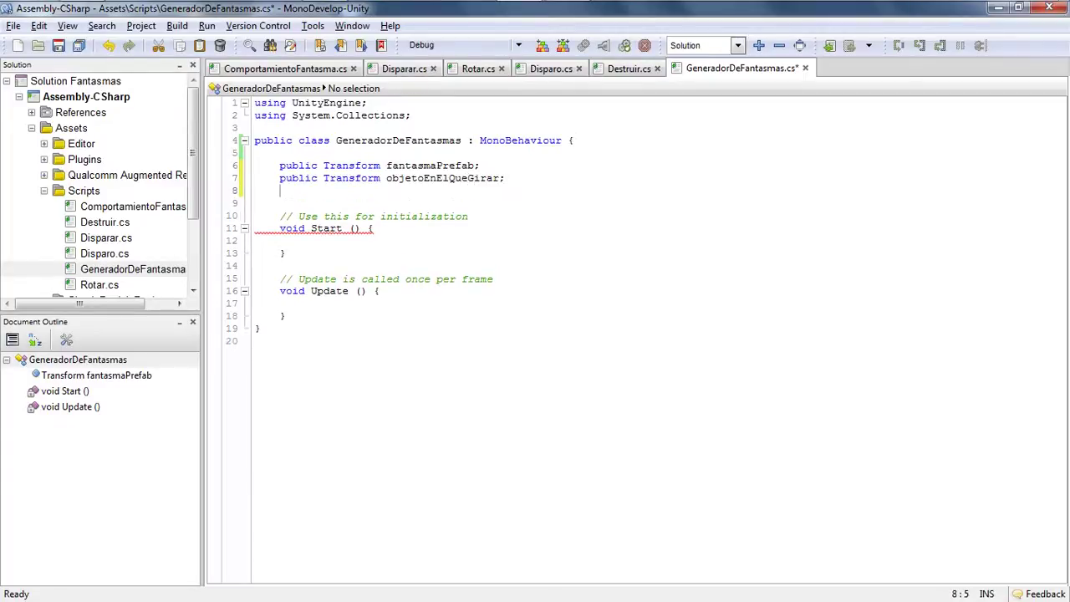
{"action": "key", "text": "alt+Tab"}
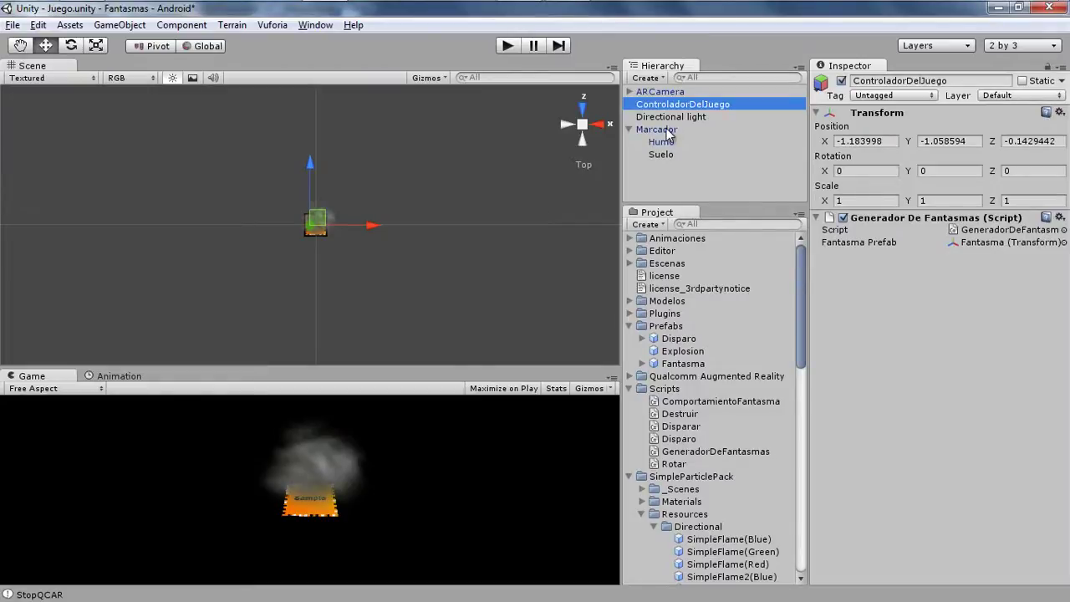
{"action": "key", "text": "alt+Tab"}
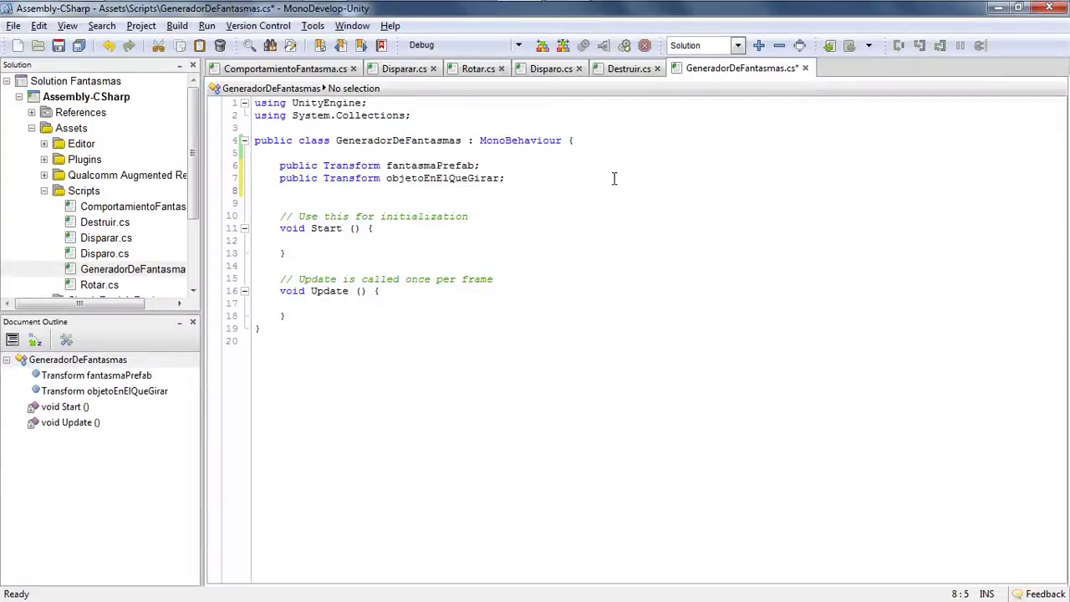
- Declare public Transform padreDeNuestrosFantasmas and public float esperaAlPrimerFantasma = 3f
{"action": "type", "text": "public Tr"}
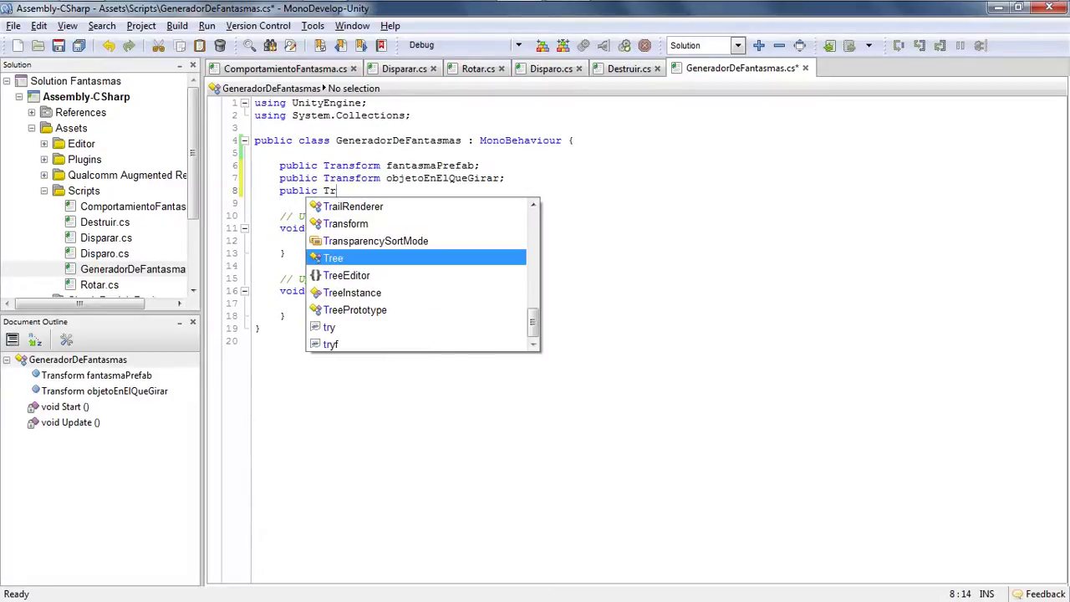
{"action": "type", "text": "n"}
{"action": "key", "text": "BackSpace"}
{"action": "type", "text": "ansf"}
{"action": "key", "text": "Return"}
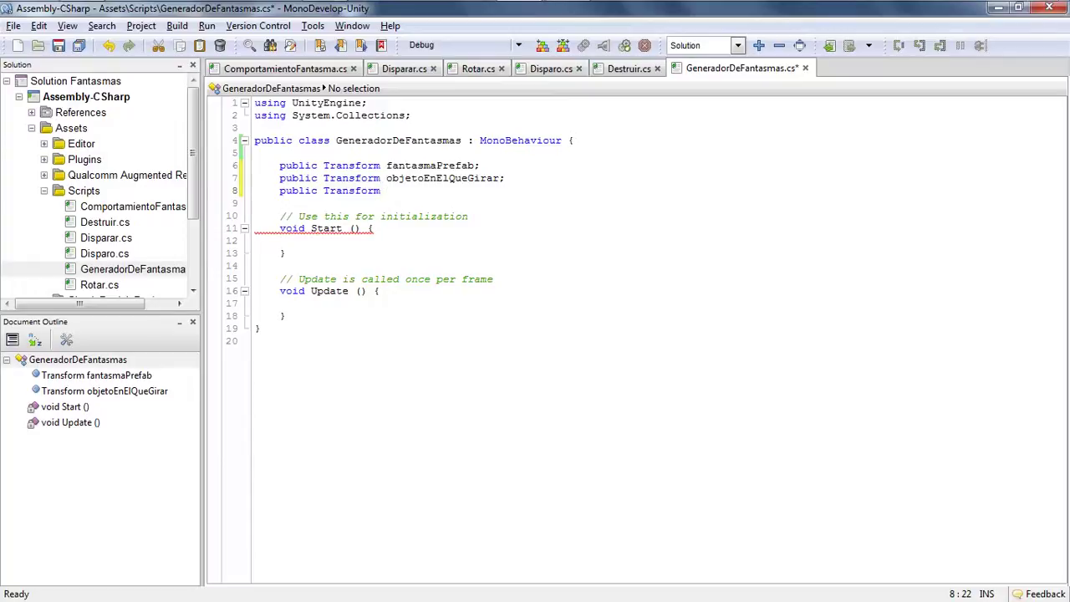
{"action": "type", "text": "padre"}
{"action": "type", "text": "DeNu"}
{"action": "type", "text": "estrosFantasm"}
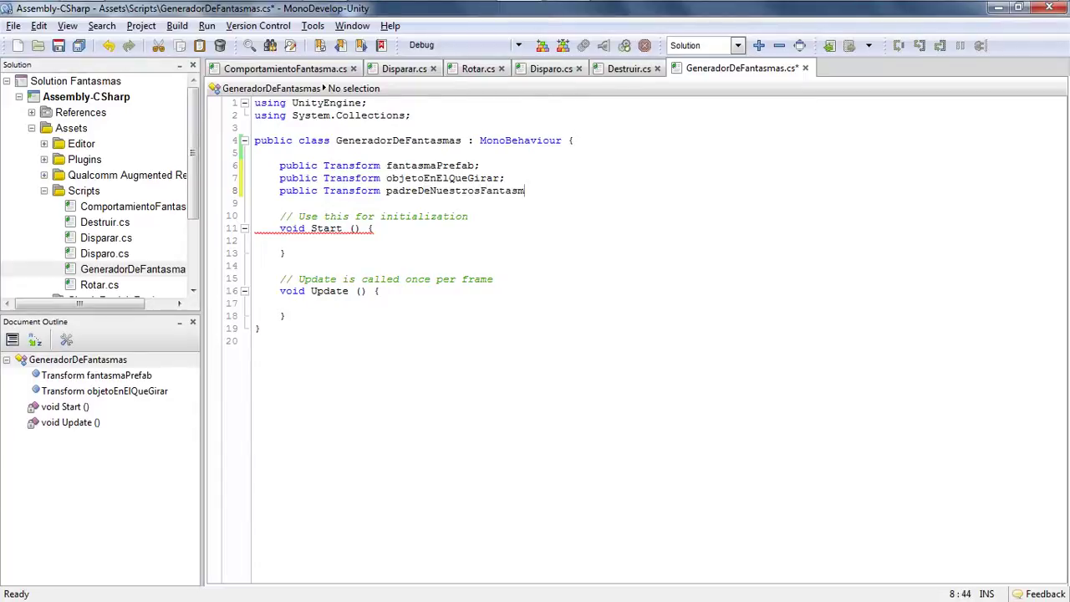
{"action": "type", "text": "as;"}
{"action": "key", "text": "Return"}
{"action": "key", "text": "Return"}
{"action": "type", "text": "pu"}
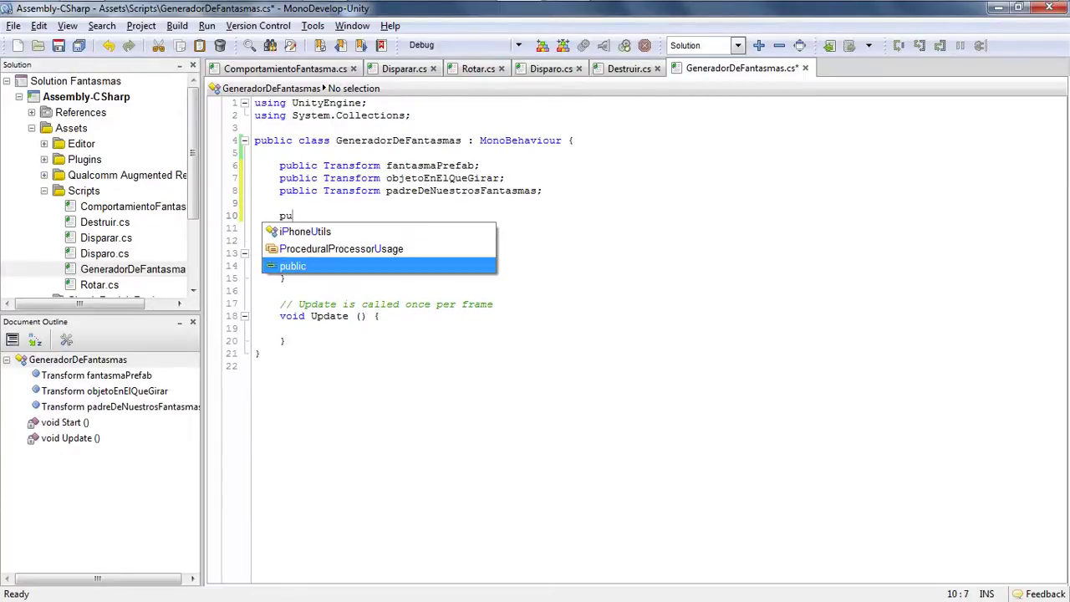
{"action": "type", "text": "blic fl"}
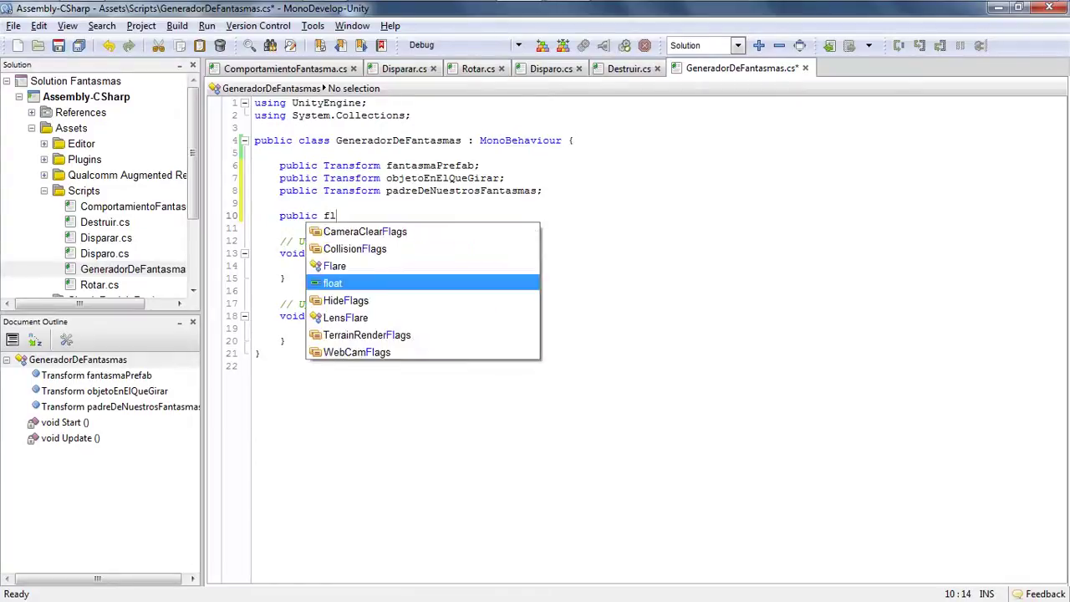
{"action": "type", "text": "oat"}
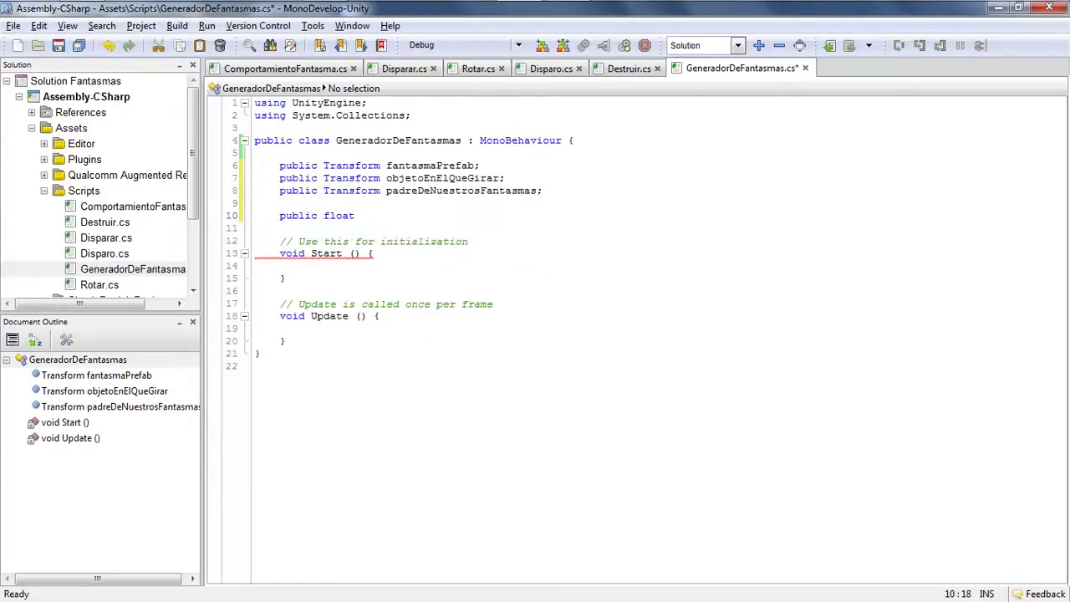
{"action": "type", "text": " espera"}
{"action": "type", "text": "AlPrimerFantas"}
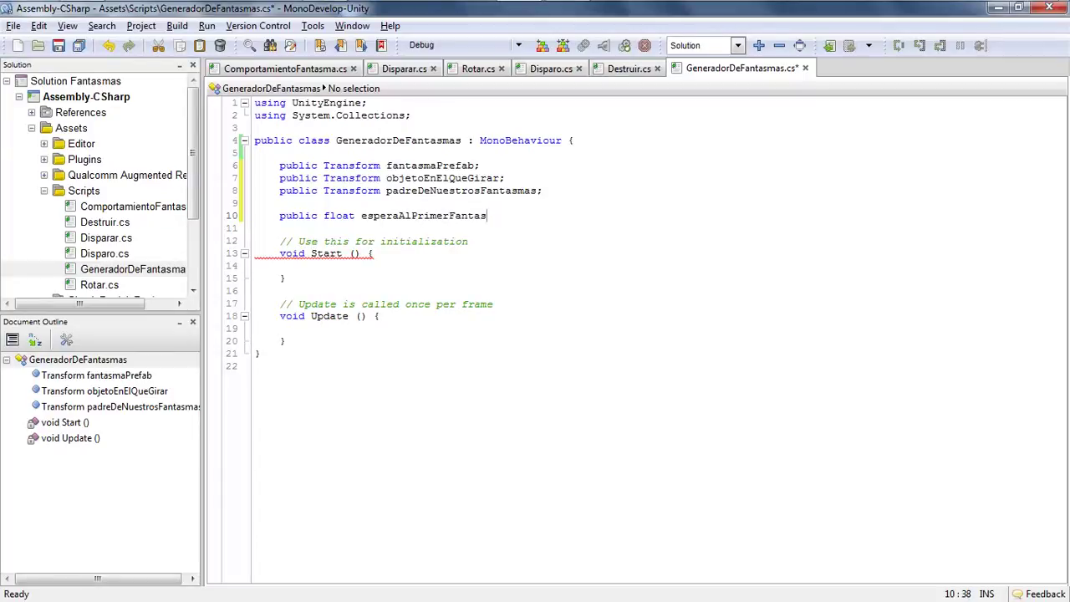
{"action": "type", "text": "ma = "}
{"action": "type", "text": "3f;"}
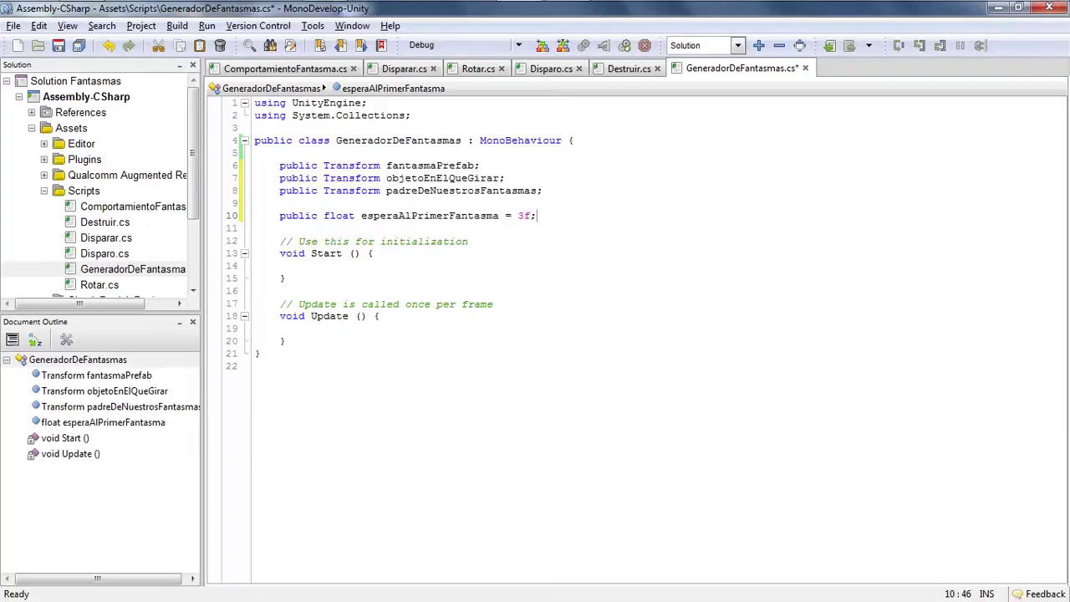
- Add the field public float tiempoEntreFantasmas = 5f; and save the script
{"action": "key", "text": "Return"}
{"action": "type", "text": "pu"}
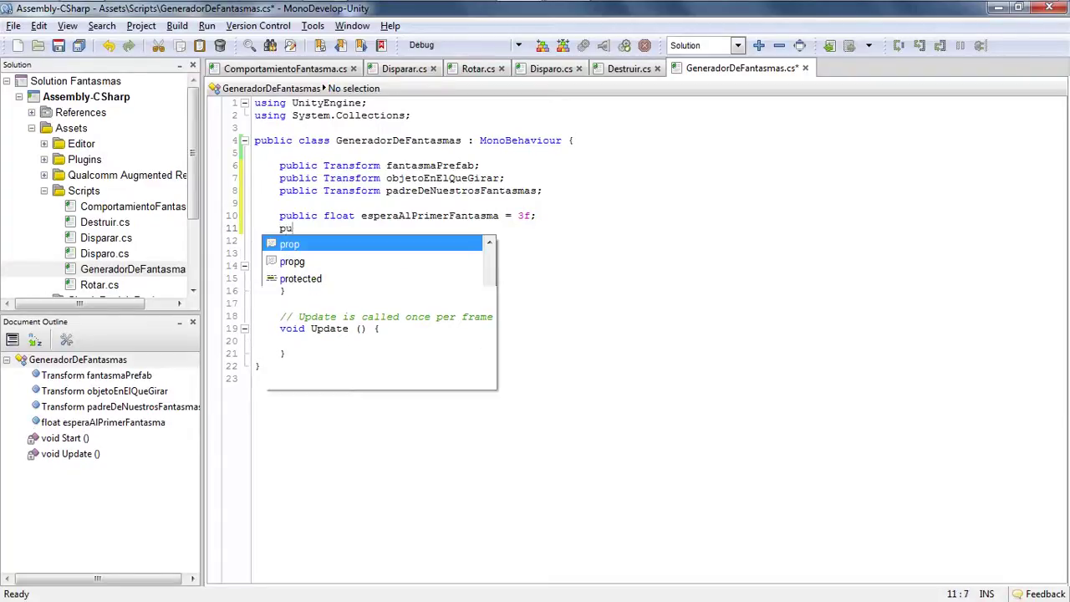
{"action": "type", "text": "blic float"}
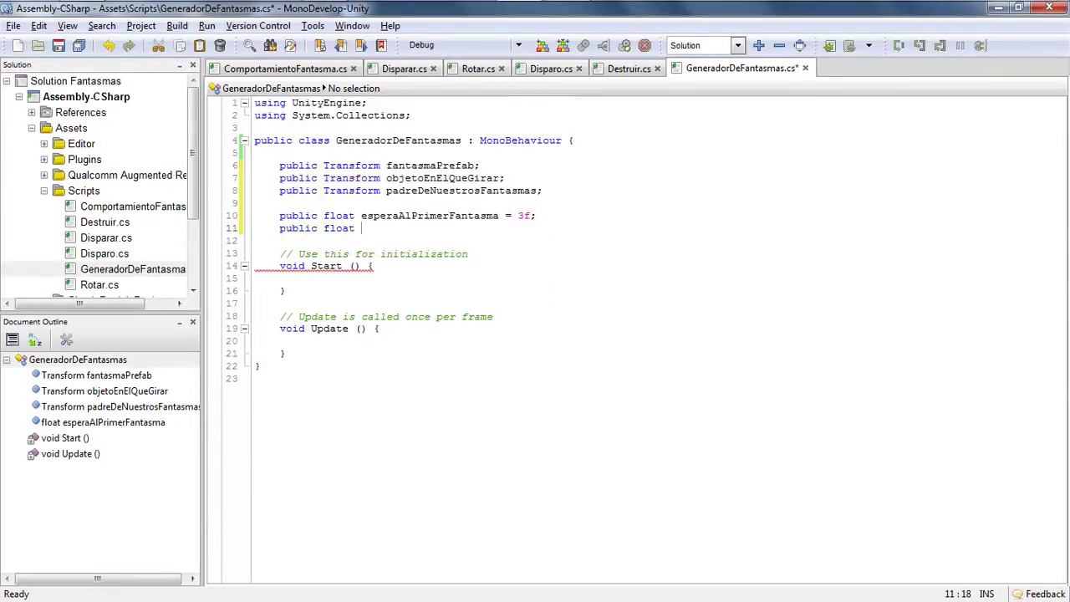
{"action": "type", "text": " ti"}
{"action": "type", "text": "empoE"}
{"action": "type", "text": "ntreFans"}
{"action": "key", "text": "BackSpace"}
{"action": "type", "text": "tas"}
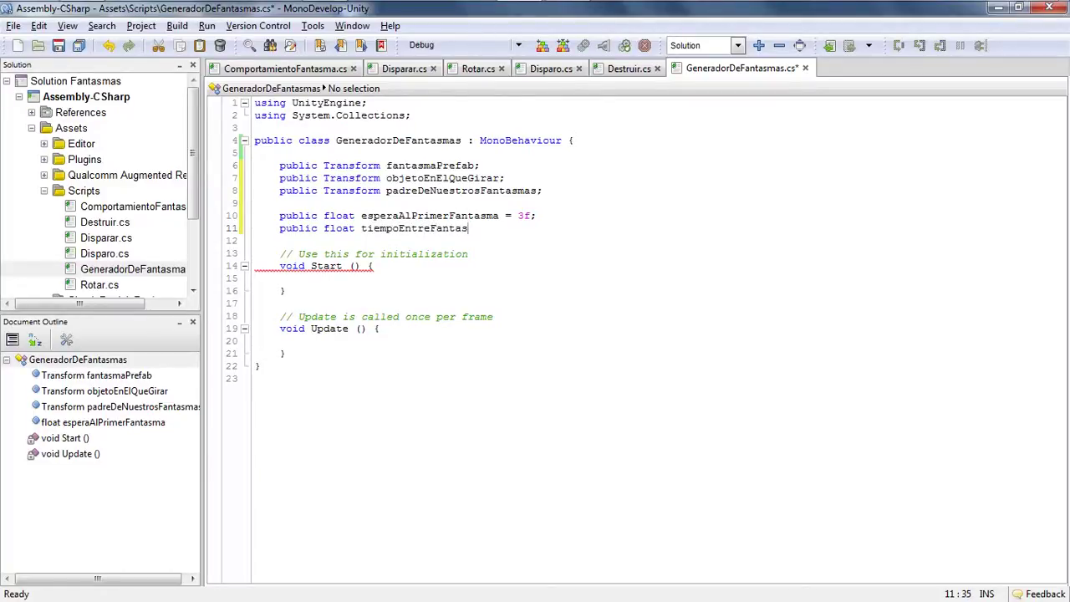
{"action": "type", "text": "mas = 5"}
{"action": "type", "text": "f;"}
{"action": "key", "text": "ctrl+s"}
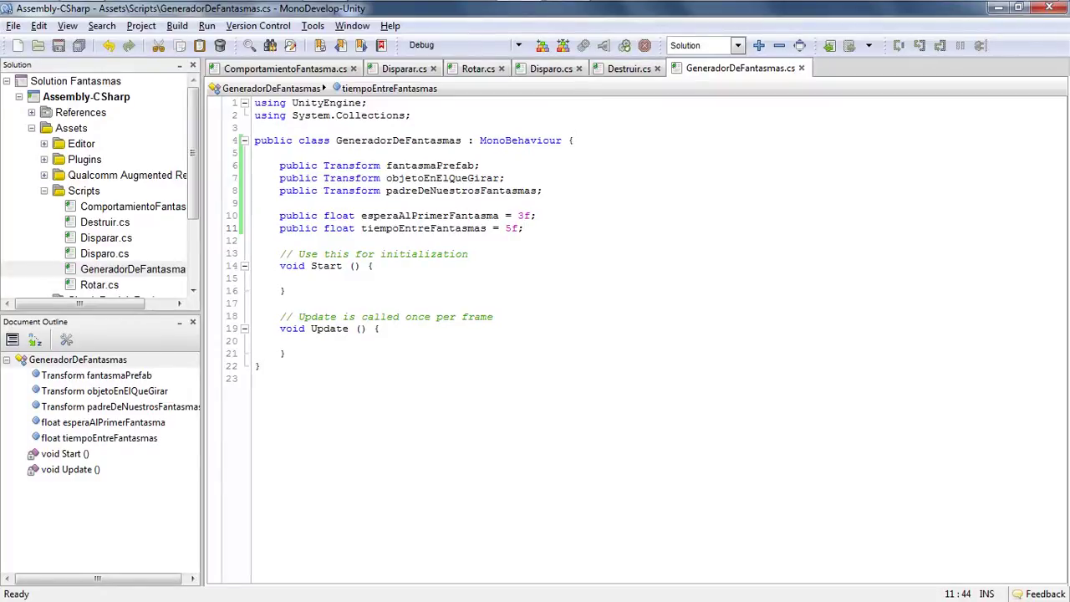
- Add private float horaDelSiguienteFantasmas;, save, and indent a line inside Start()
{"action": "key", "text": "Return"}
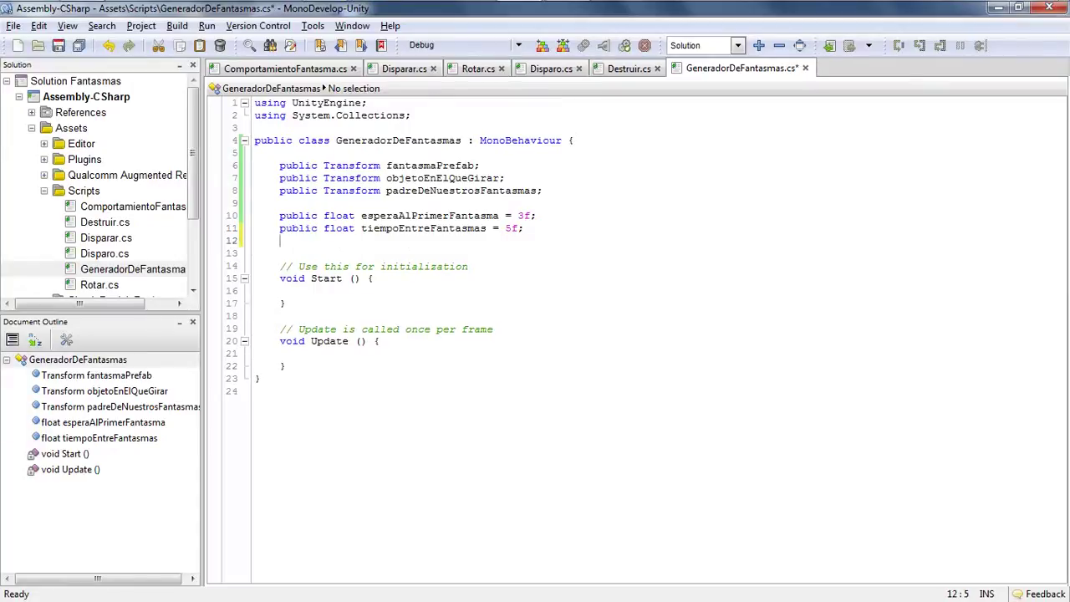
{"action": "key", "text": "Return"}
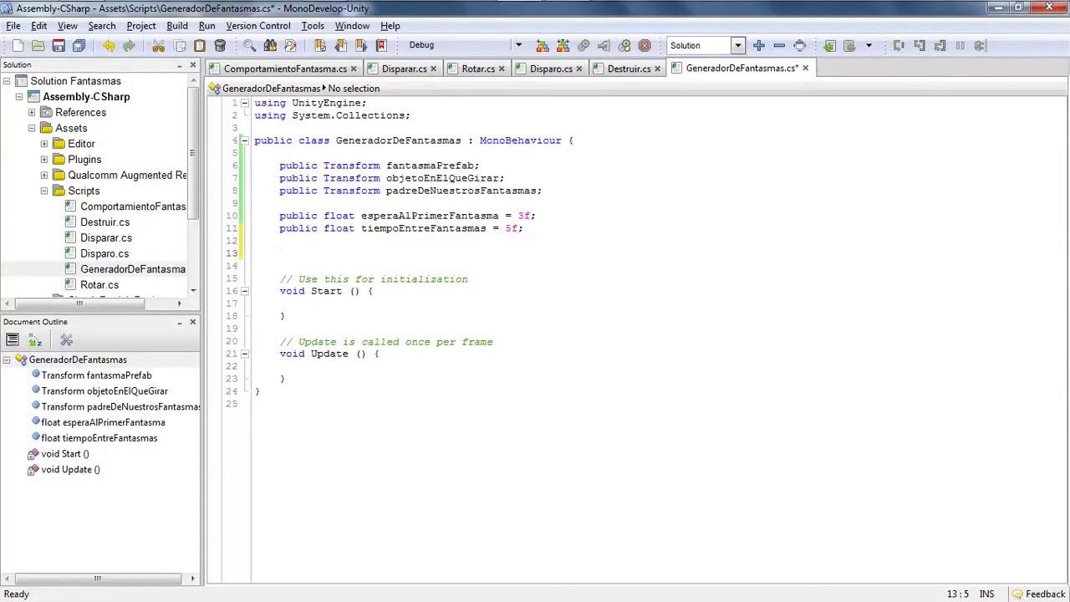
{"action": "type", "text": "pr"}
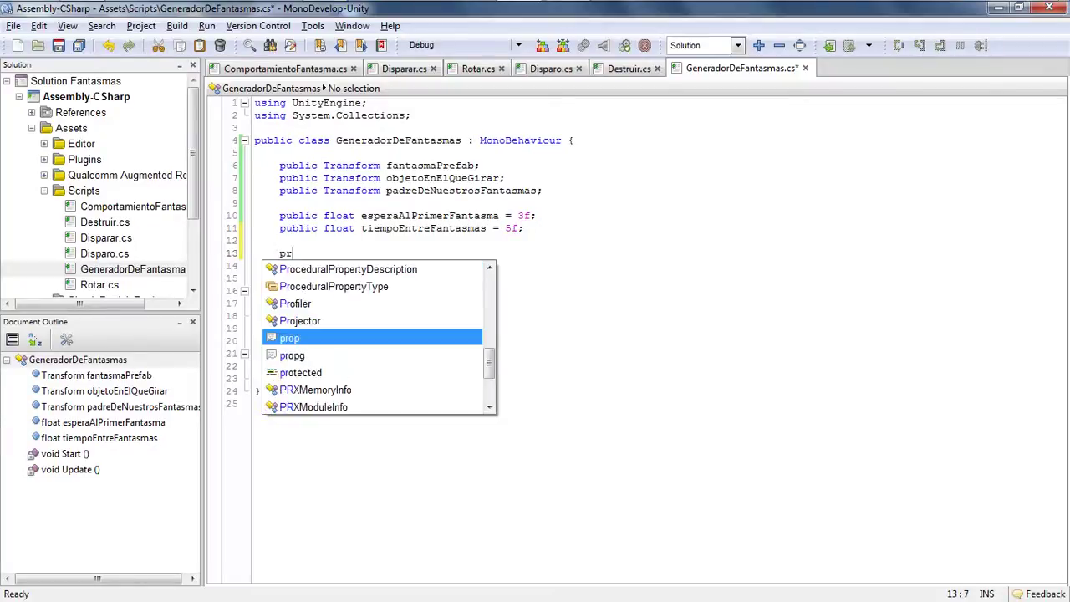
{"action": "type", "text": "ivate fl"}
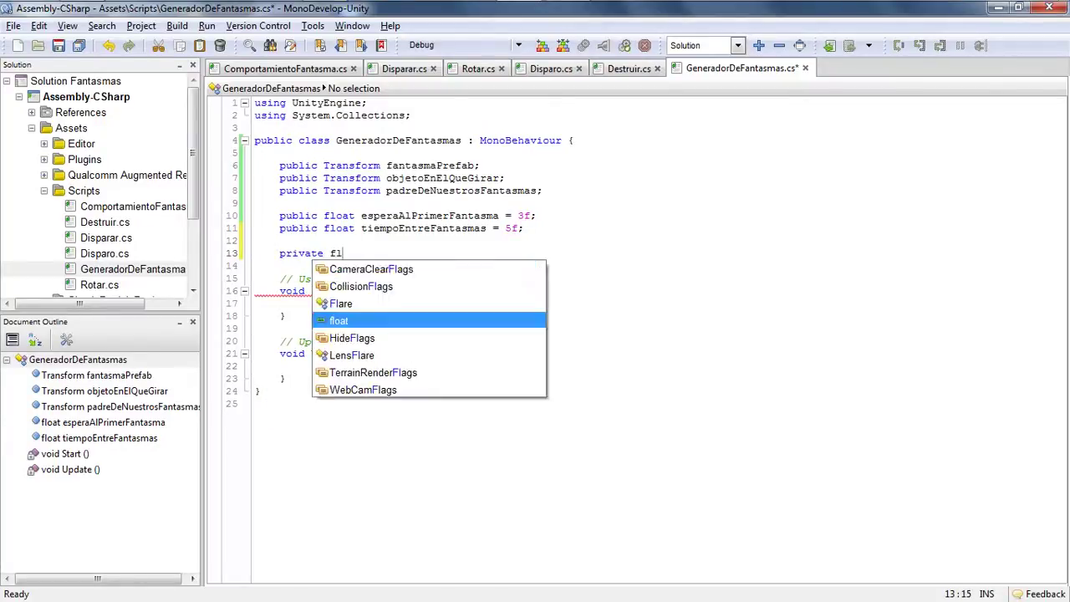
{"action": "type", "text": "oat"}
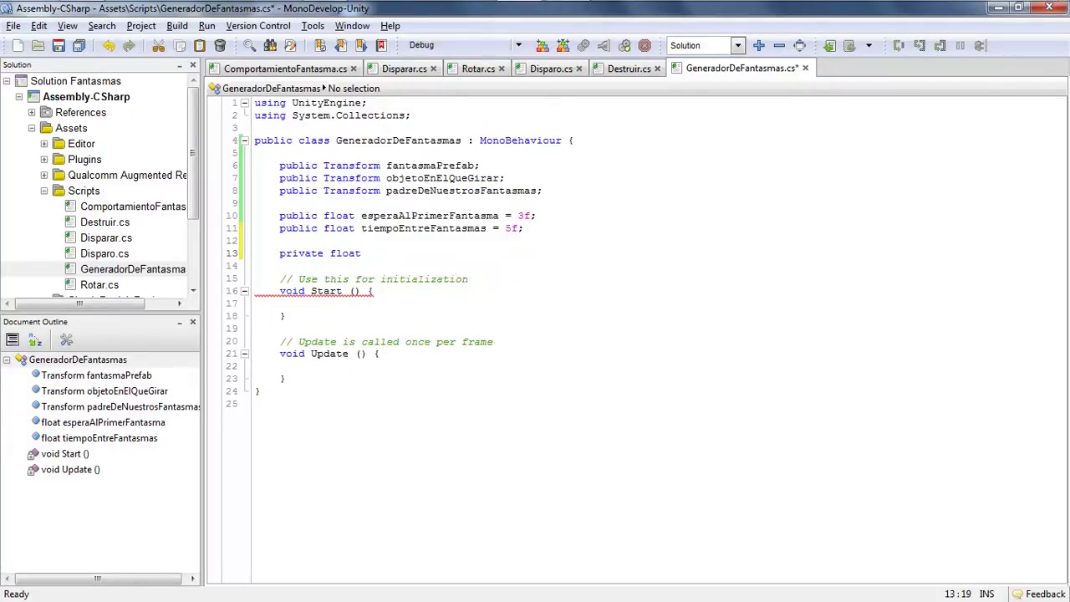
{"action": "type", "text": " horaDel"}
{"action": "type", "text": "SiguienteFa"}
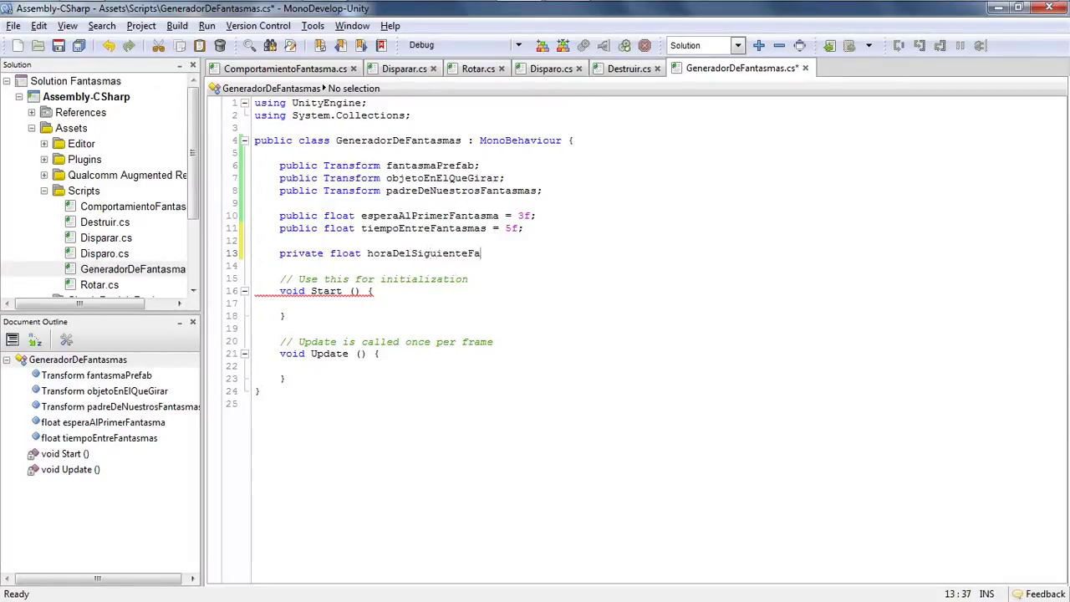
{"action": "type", "text": "ntasmas;"}
{"action": "key", "text": "ctrl+s"}
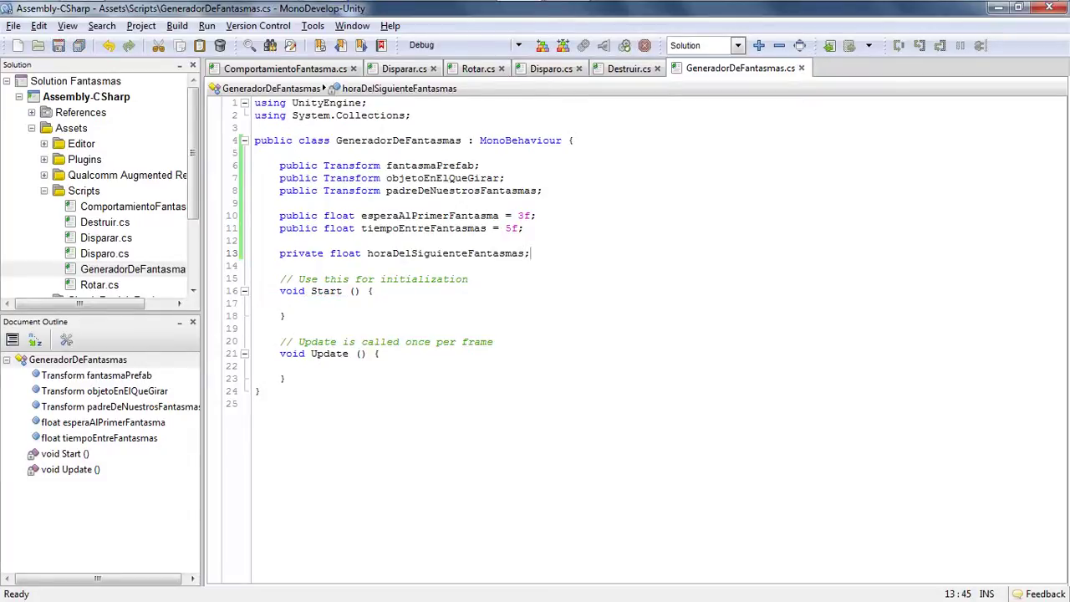
{"action": "key", "text": "Down"}
{"action": "key", "text": "Down"}
{"action": "key", "text": "Down"}
{"action": "key", "text": "Down"}
{"action": "key", "text": "Tab"}
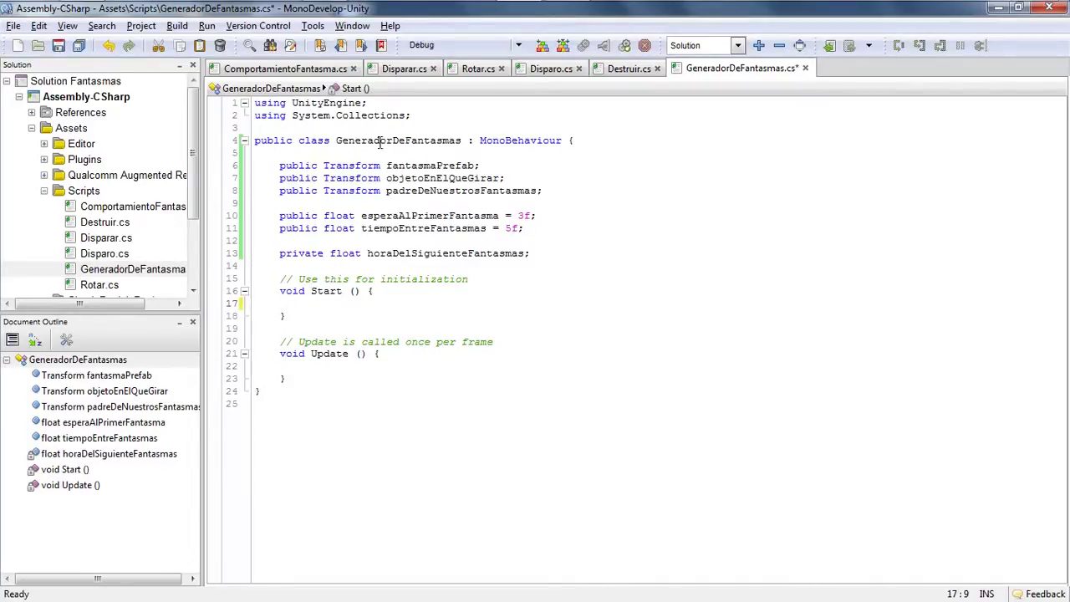
- In Start(), write horaDelSiguienteFantasmas = Time.time + esperaAlPrimerFantasma; and save
{"action": "mouse_move", "coordinate": [390, 143]}
{"action": "type", "text": "hora"}
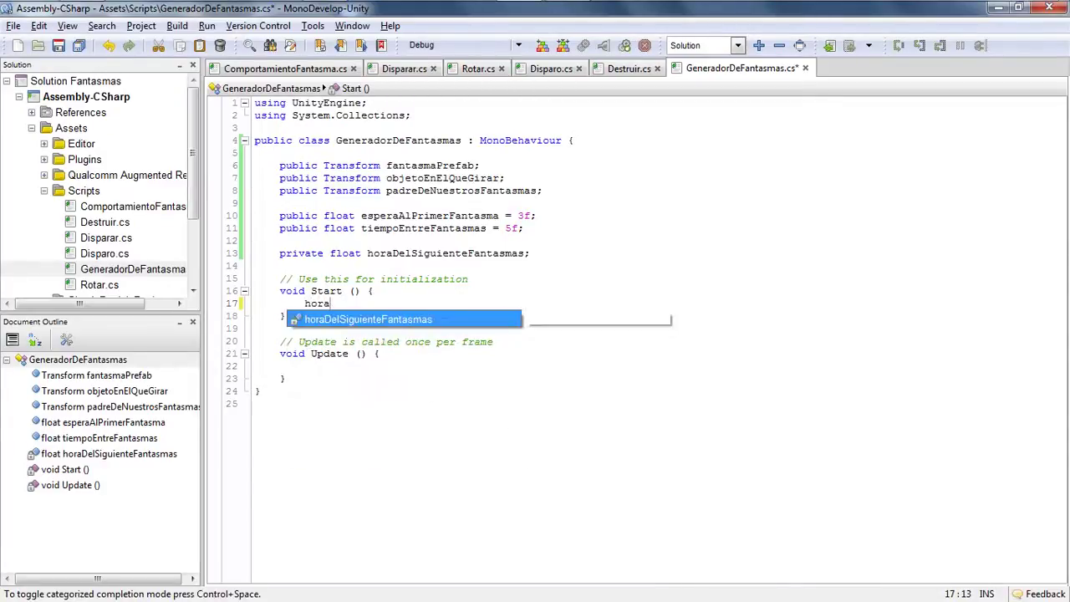
{"action": "key", "text": "Return"}
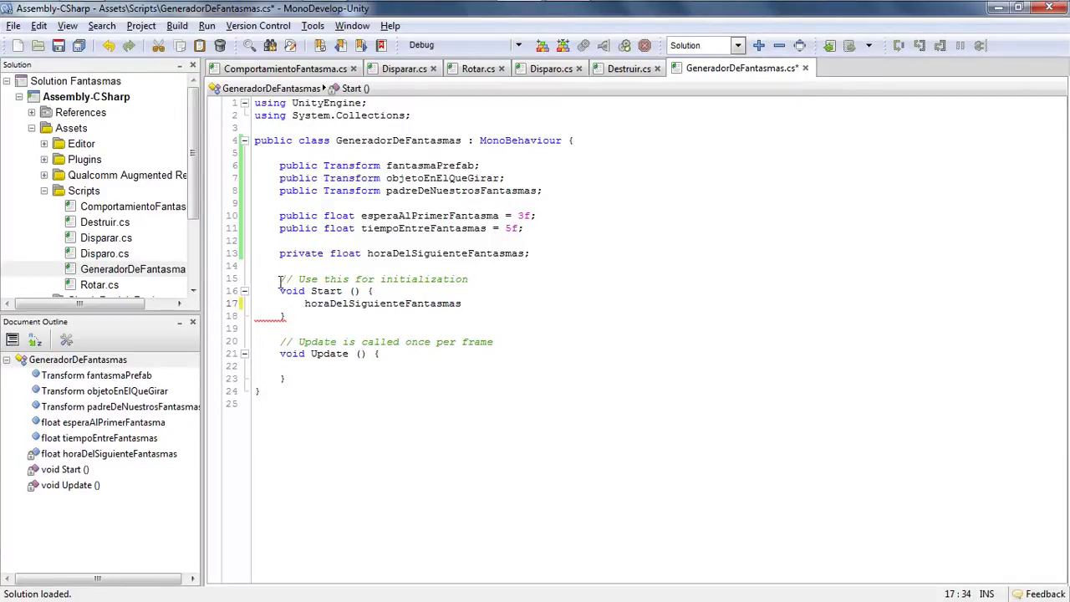
{"action": "left_click_drag", "start_coordinate": [281, 281], "coordinate": [299, 315]}
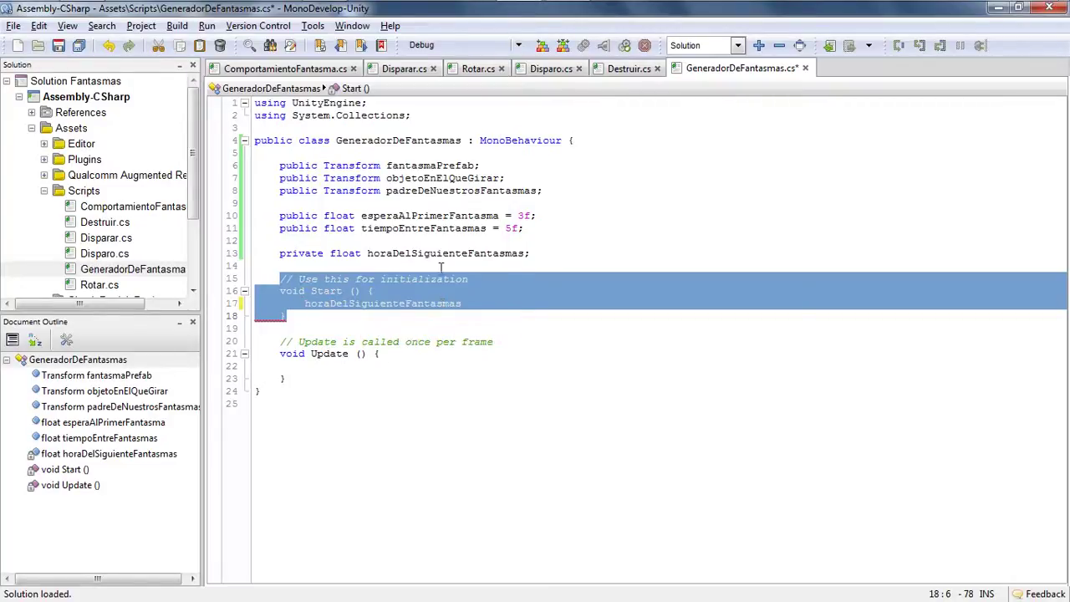
{"action": "left_click_drag", "start_coordinate": [360, 216], "coordinate": [539, 216]}
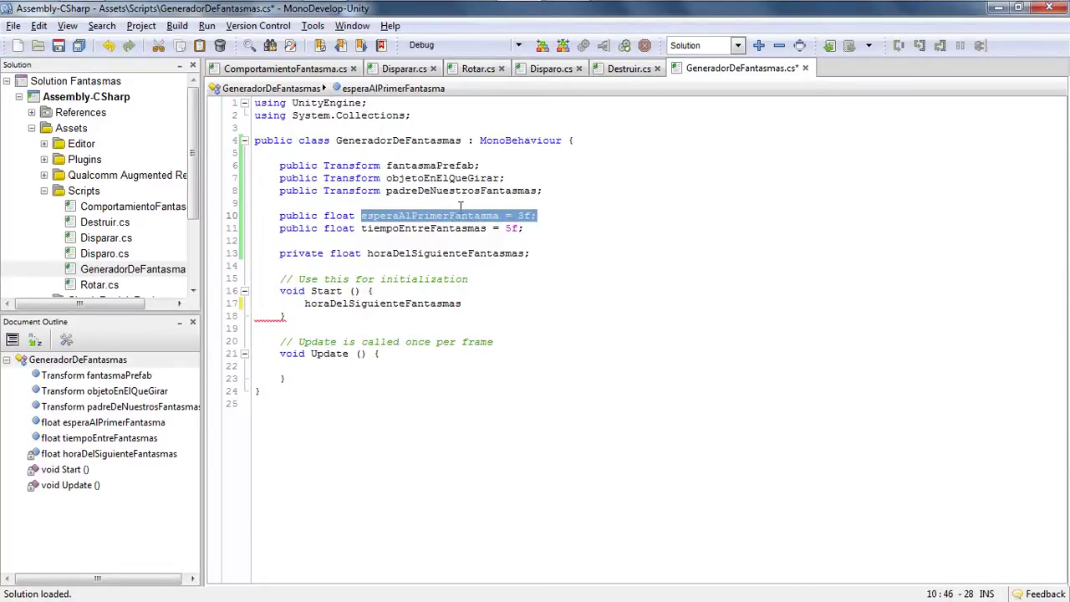
{"action": "left_click", "coordinate": [474, 306]}
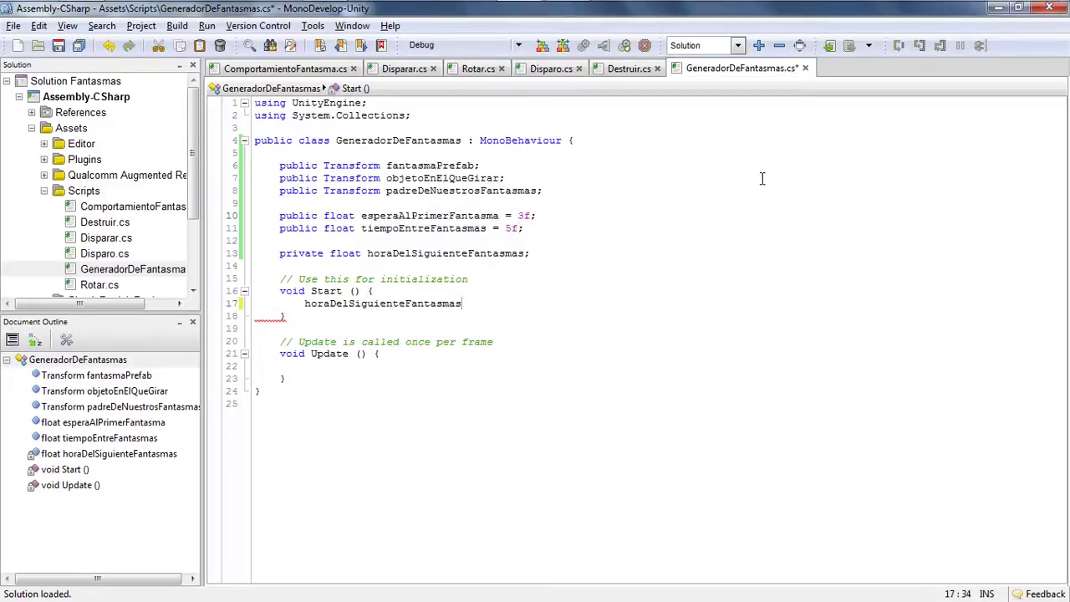
{"action": "type", "text": " = Time"}
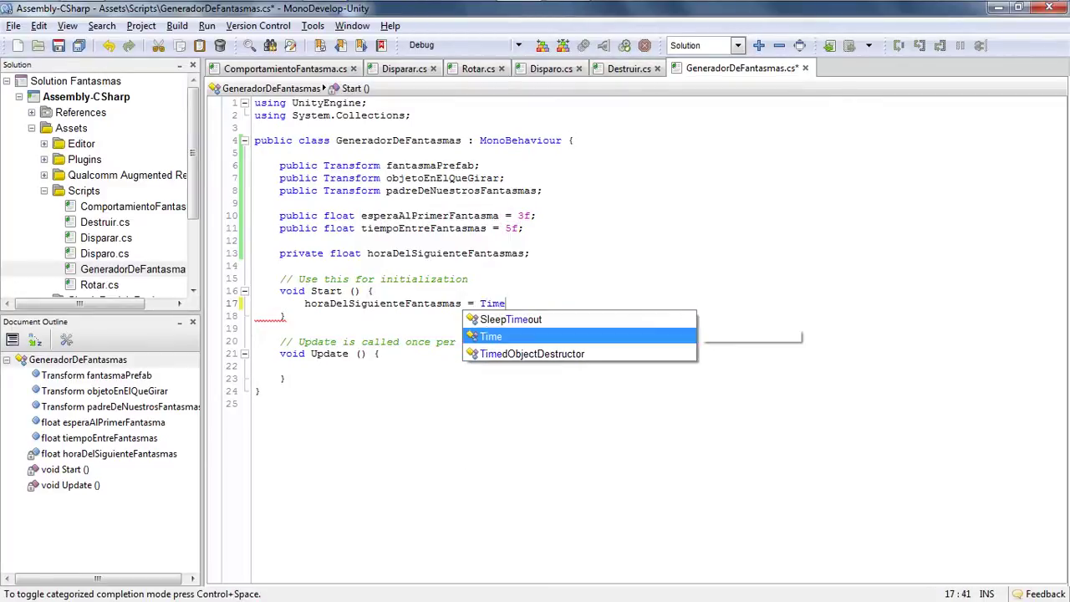
{"action": "type", "text": ".ti"}
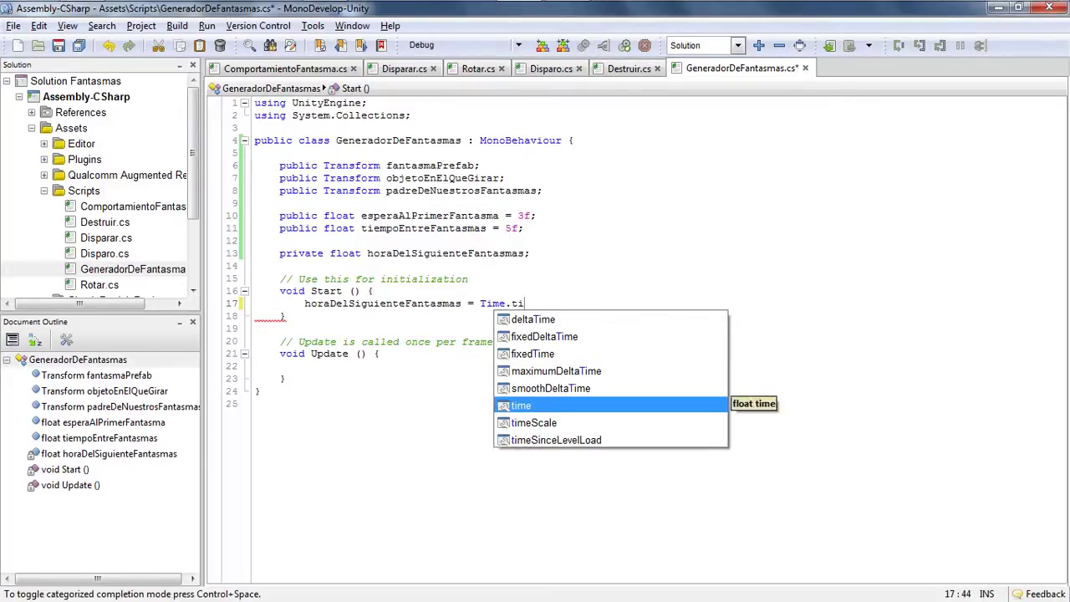
{"action": "key", "text": "Return"}
{"action": "type", "text": "+ "}
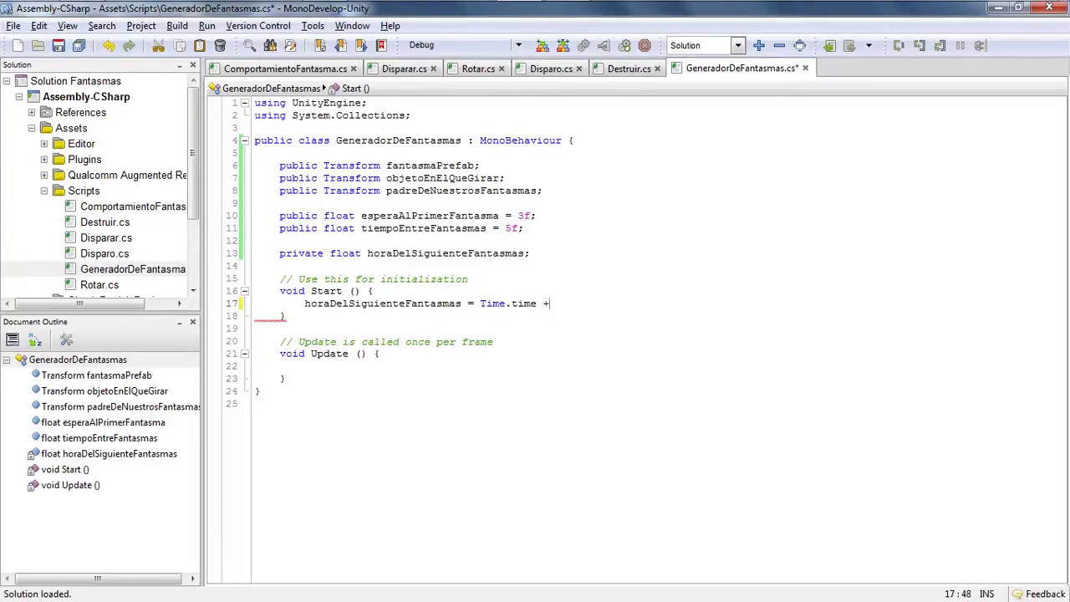
{"action": "type", "text": "es"}
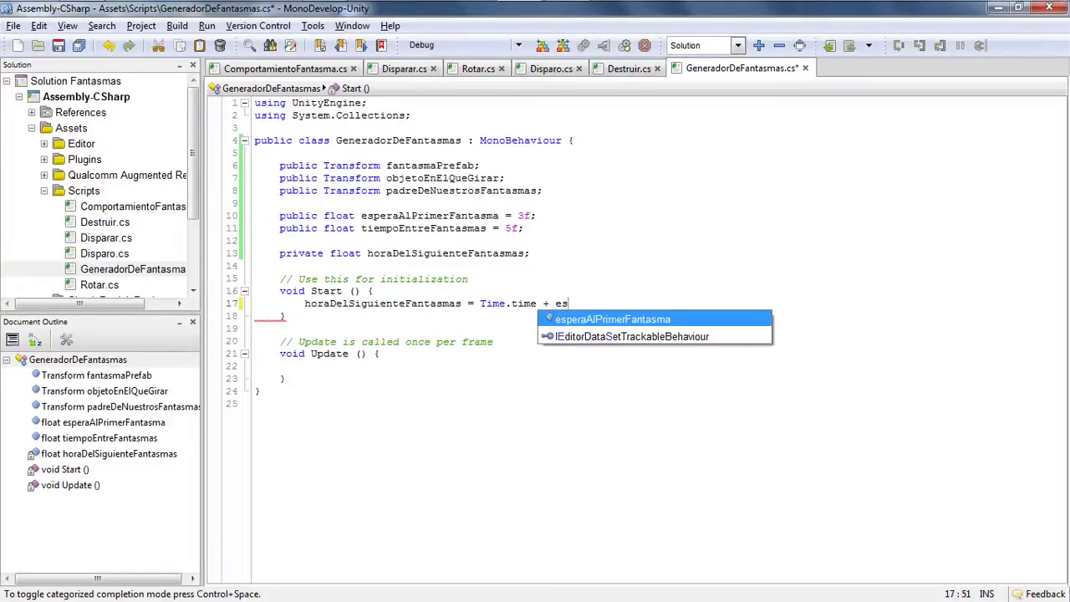
{"action": "key", "text": "Return"}
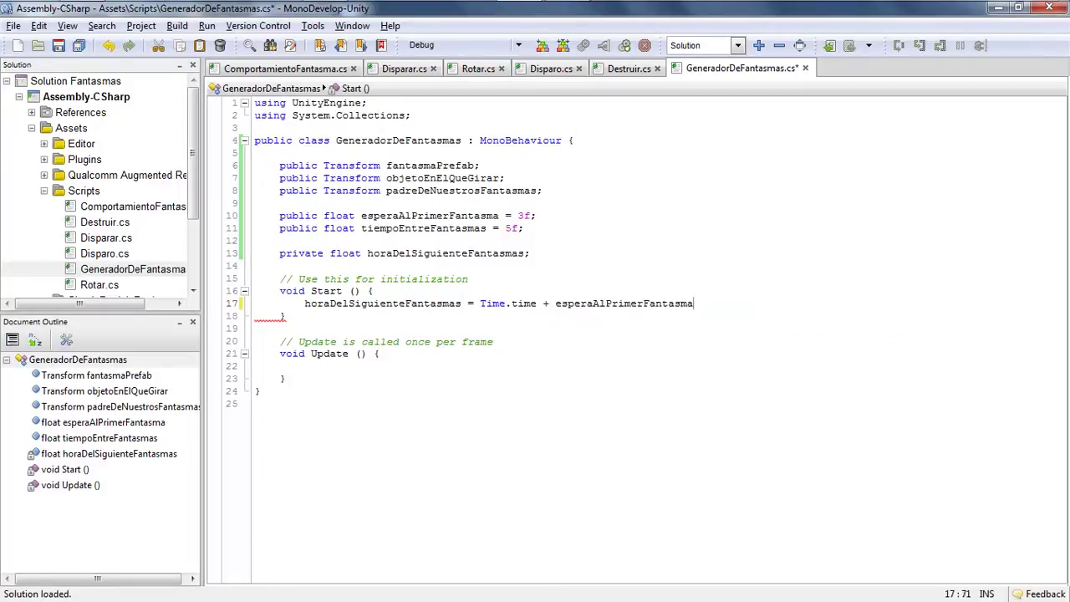
{"action": "type", "text": ";"}
{"action": "key", "text": "ctrl+s"}
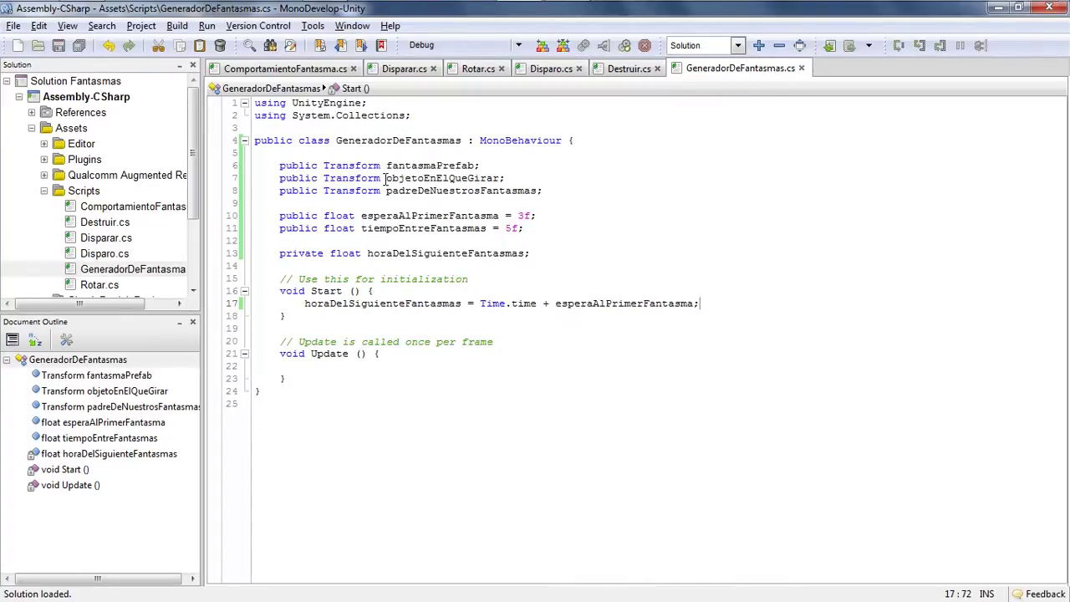
- Highlight the objetoEnElQueGirar and padreDeNuestrosFantasmas field declarations to point them out
{"action": "left_click_drag", "start_coordinate": [386, 178], "coordinate": [505, 178]}
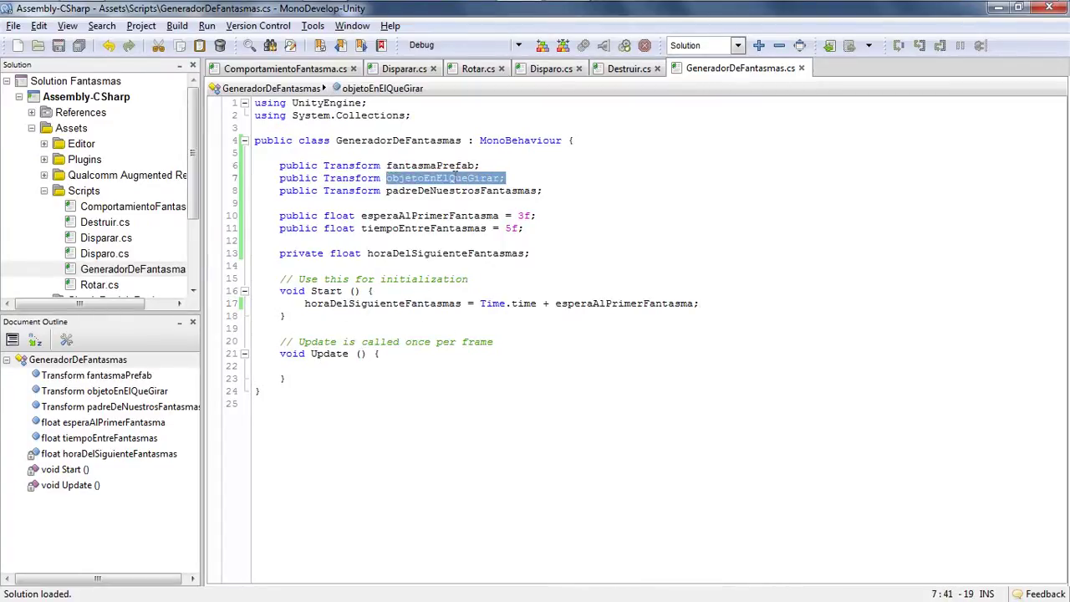
{"action": "left_click_drag", "start_coordinate": [387, 190], "coordinate": [545, 191]}
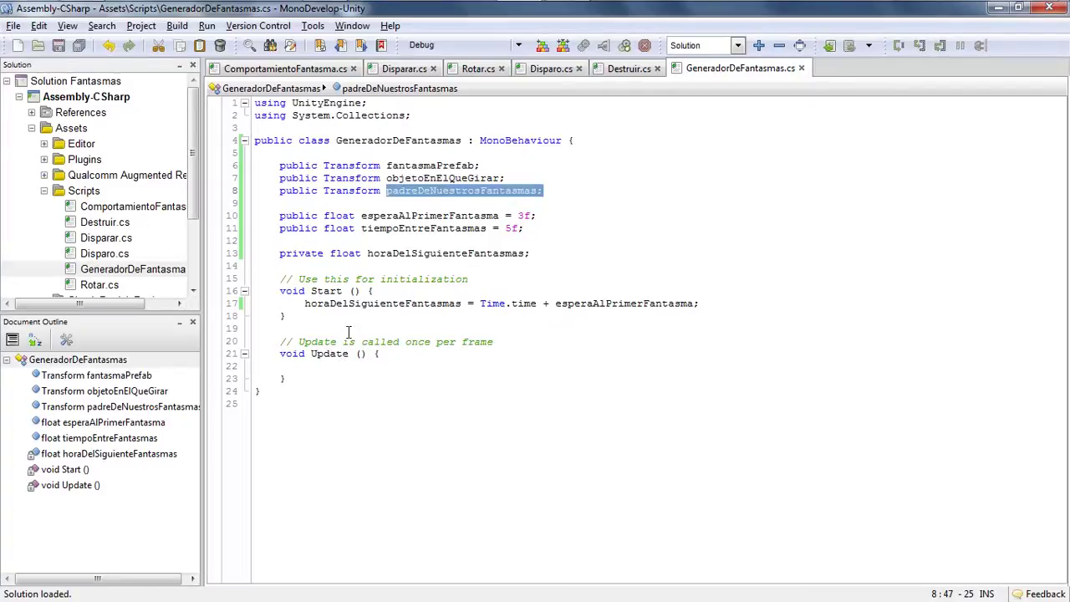
{"action": "left_click", "coordinate": [387, 178]}
{"action": "left_click_drag", "start_coordinate": [387, 178], "coordinate": [504, 178]}
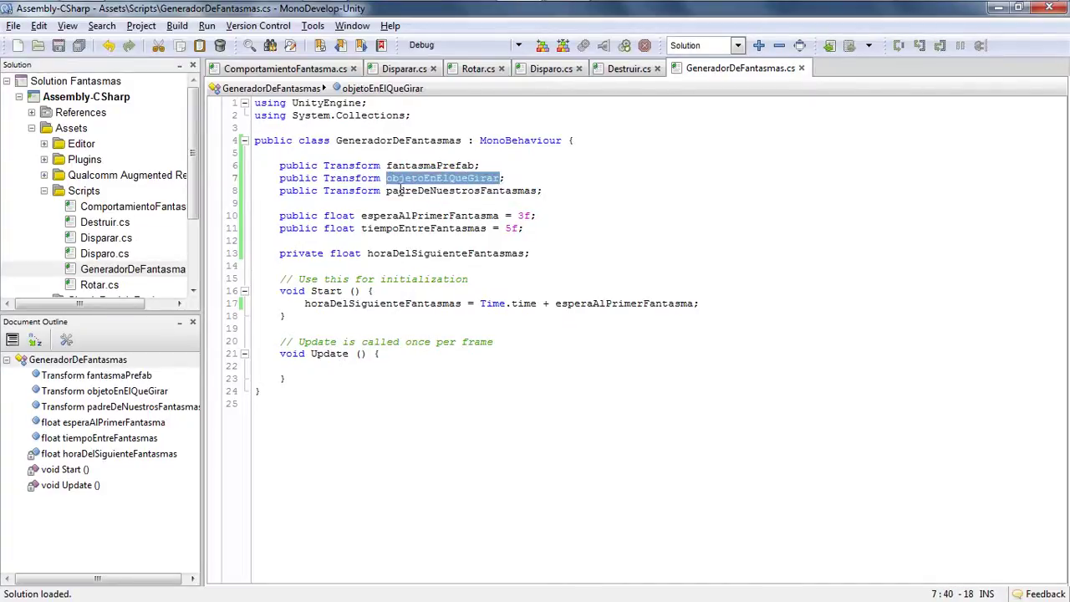
{"action": "left_click_drag", "start_coordinate": [387, 191], "coordinate": [519, 191]}
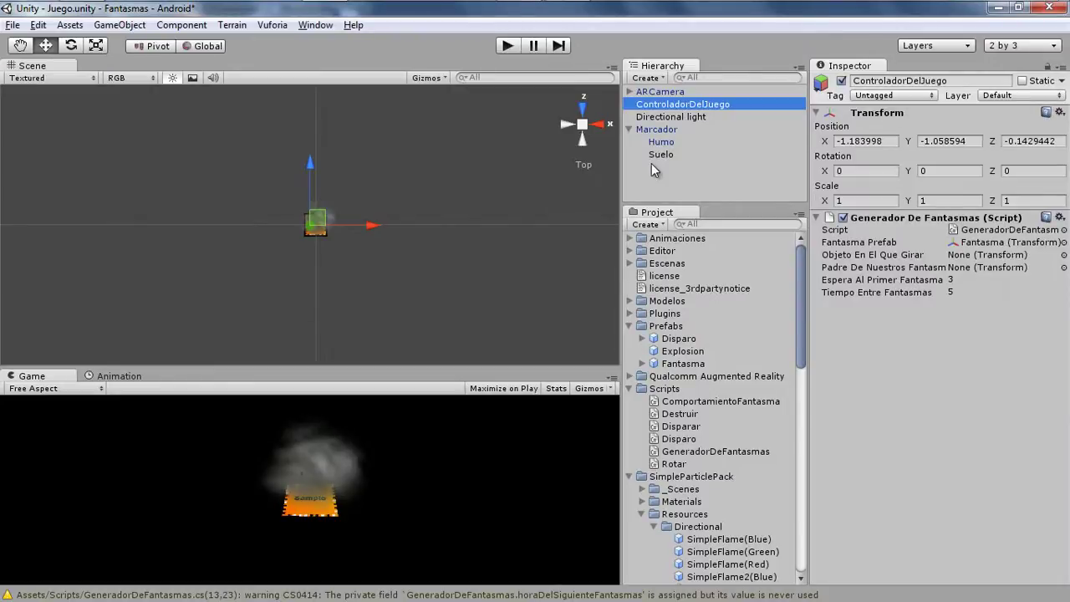
- Assign Humo to Objeto En El Que Girar and Marcador to Padre De Nuestros Fantasmas
{"action": "mouse_move", "coordinate": [661, 143]}
{"action": "left_mouse_down"}
{"action": "mouse_move", "coordinate": [812, 182]}
{"action": "mouse_move", "coordinate": [974, 259]}
{"action": "left_mouse_up"}
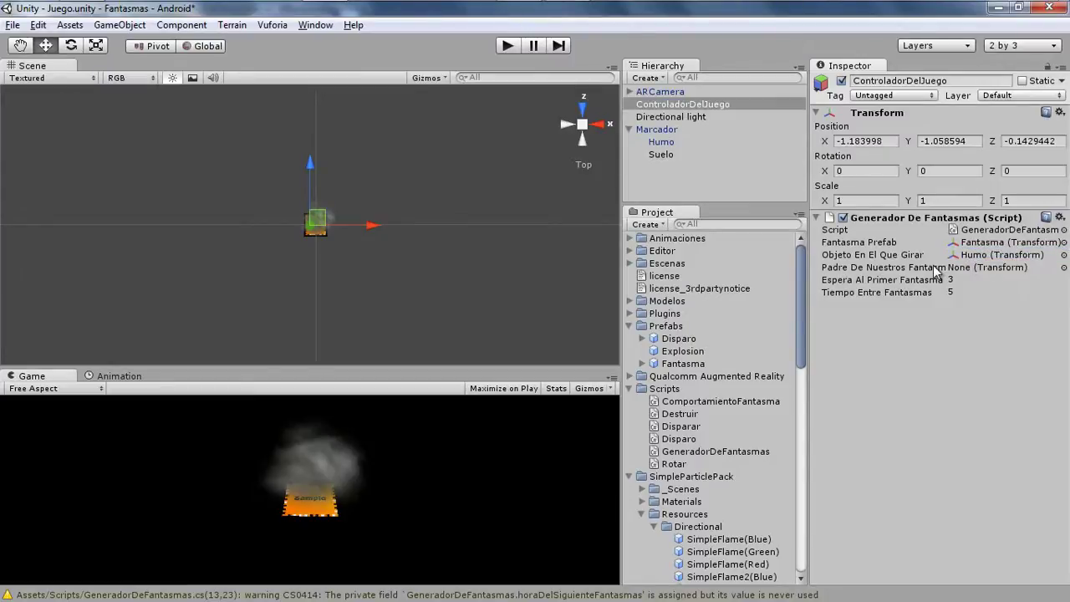
{"action": "left_click", "coordinate": [652, 131]}
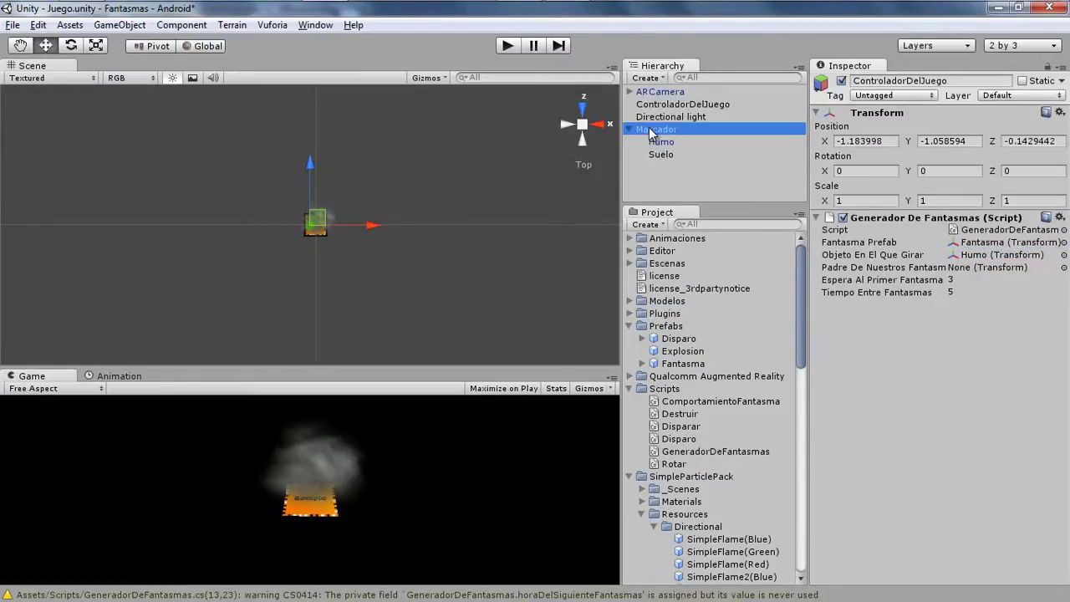
{"action": "mouse_move", "coordinate": [651, 134]}
{"action": "left_mouse_down"}
{"action": "mouse_move", "coordinate": [949, 250]}
{"action": "mouse_move", "coordinate": [968, 271]}
{"action": "left_mouse_up"}
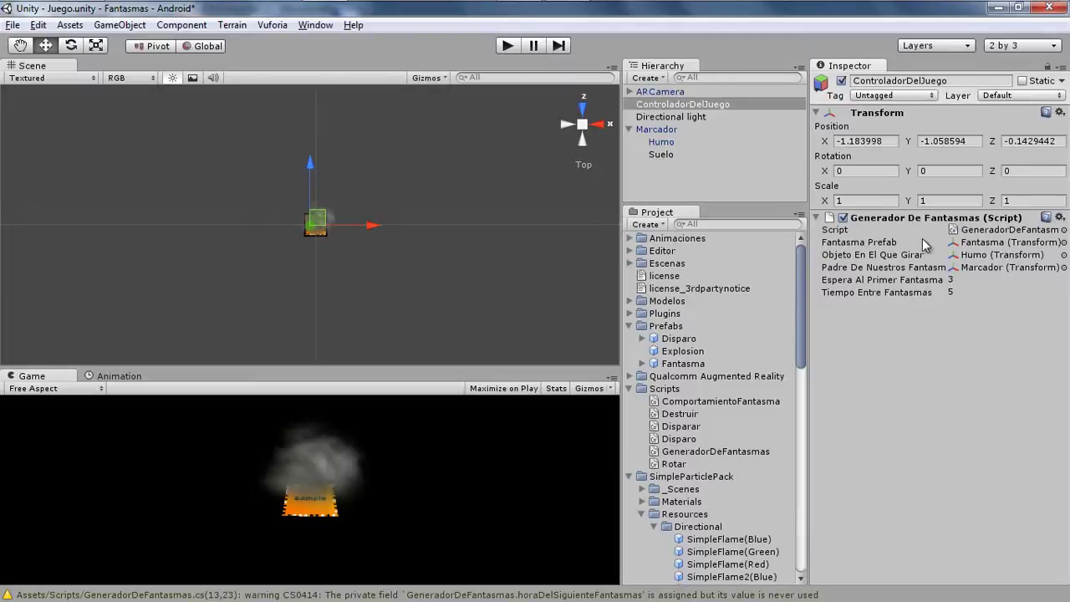
{"action": "key", "text": "alt+Tab"}
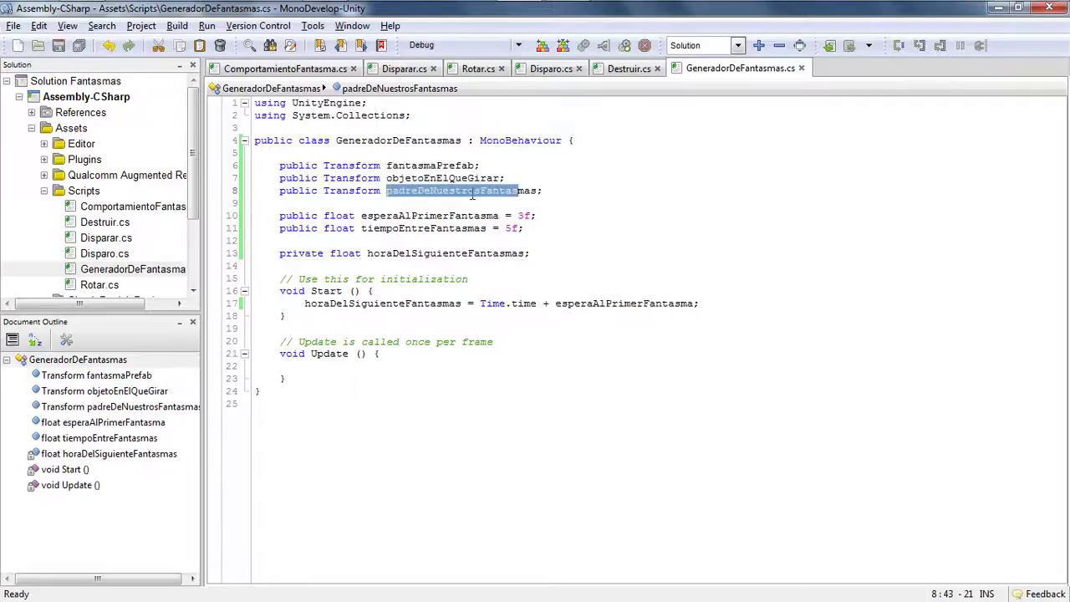
- Write an if (Time.time >= horaDelSiguienteFantasmas) { } block in Update()
{"action": "left_click", "coordinate": [328, 366]}
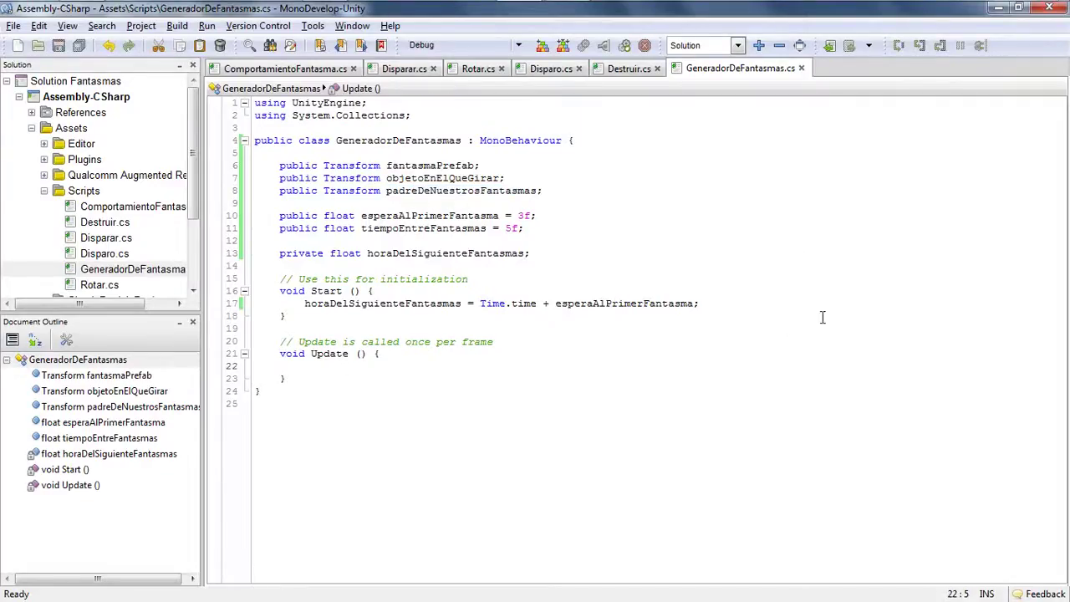
{"action": "key", "text": "Tab"}
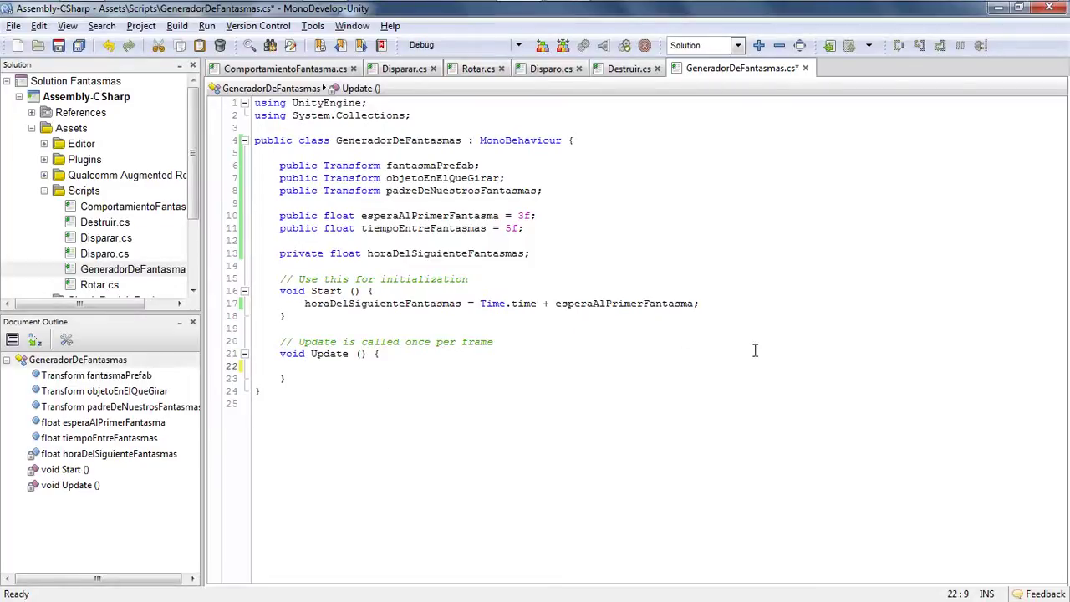
{"action": "type", "text": "if(Time"}
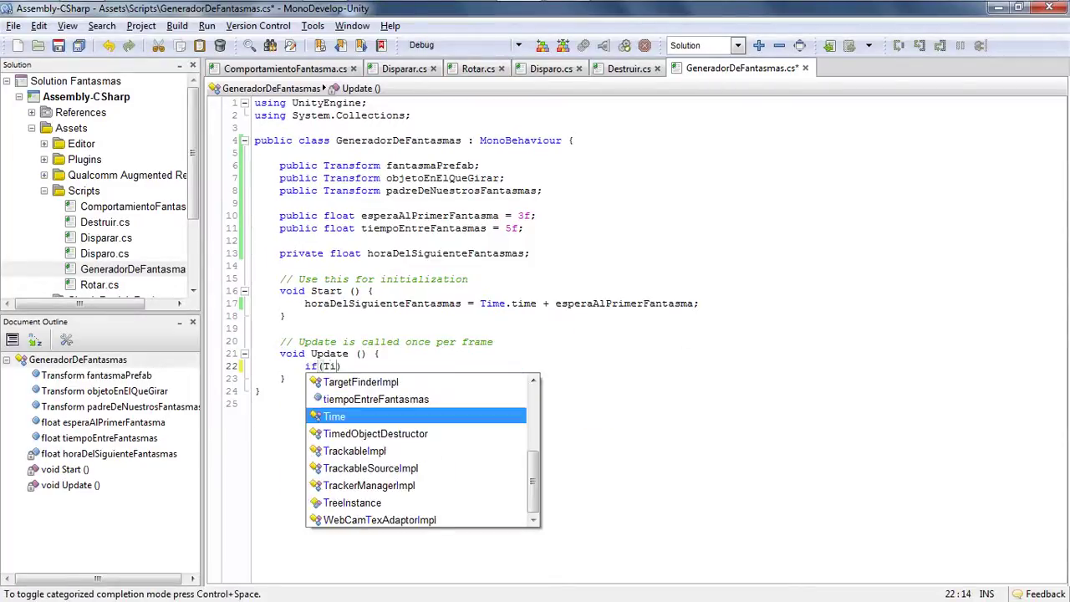
{"action": "type", "text": ".ti"}
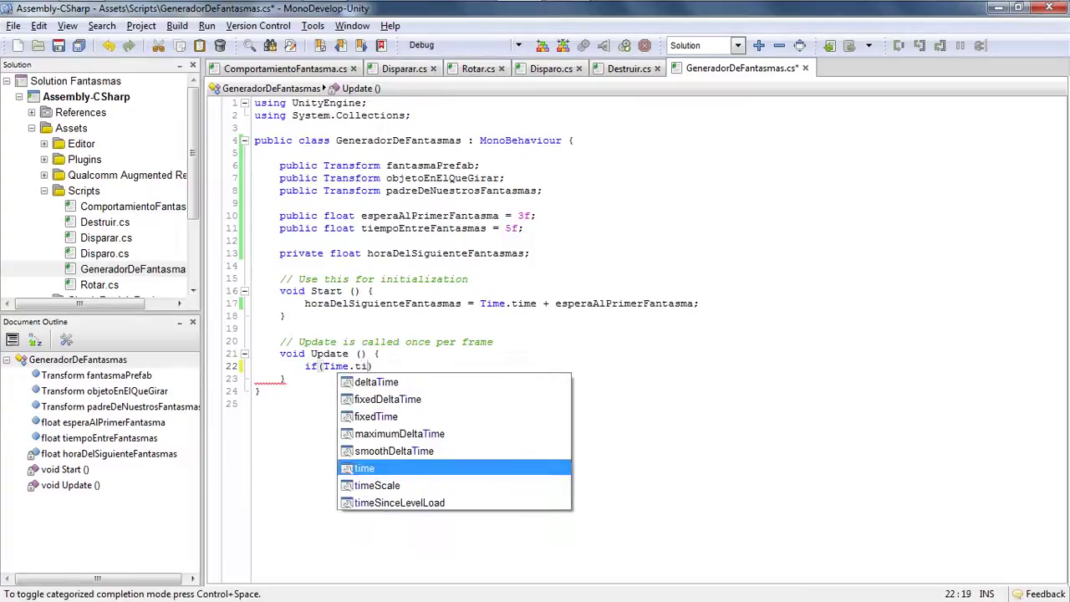
{"action": "type", "text": "me >= "}
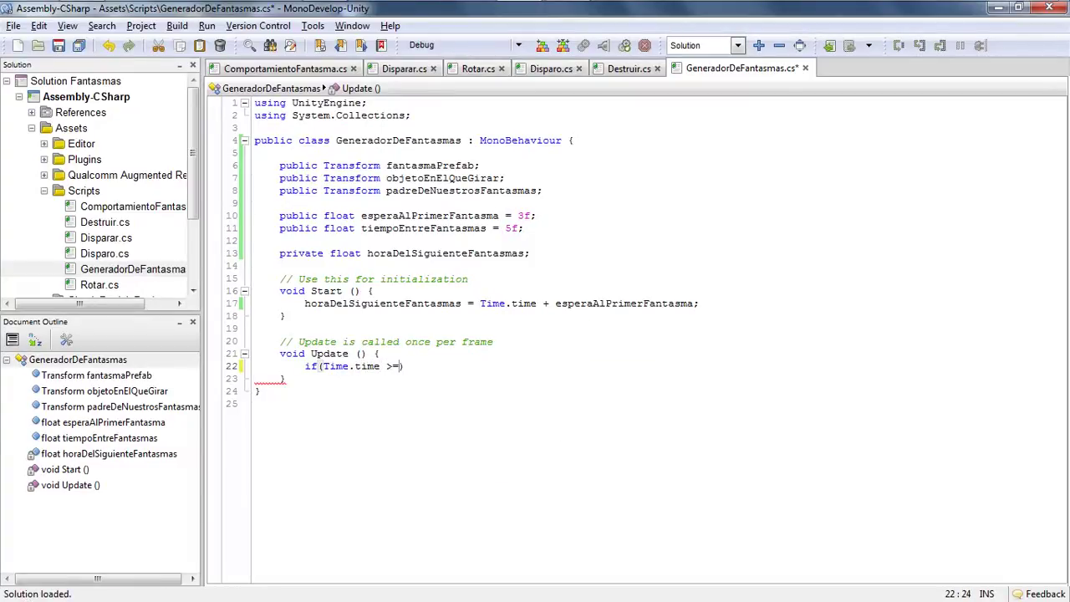
{"action": "type", "text": "hora"}
{"action": "key", "text": "Return"}
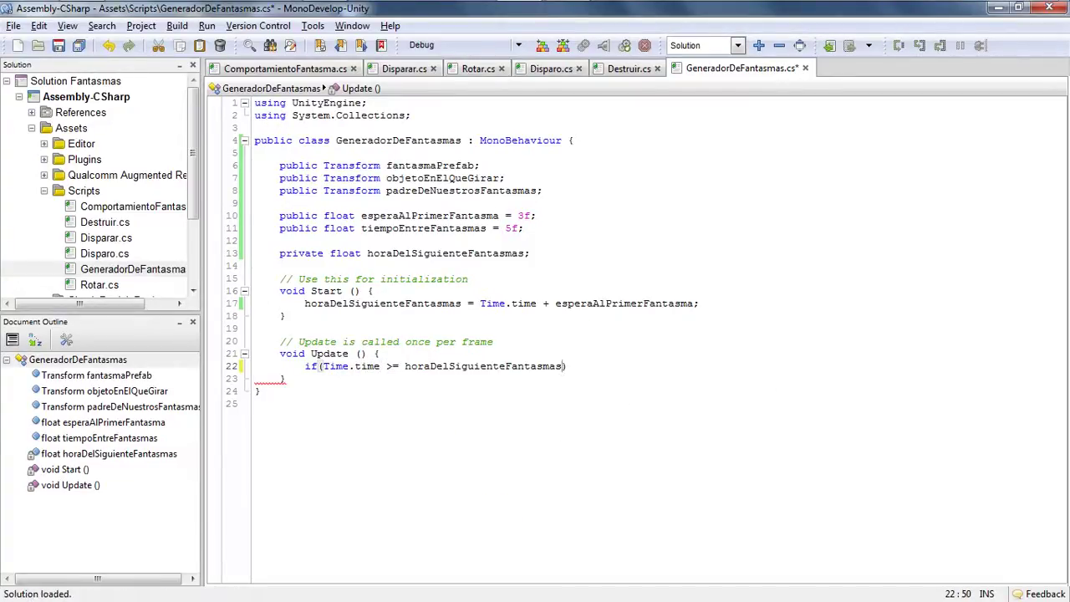
{"action": "type", "text": "){"}
{"action": "key", "text": "Return"}
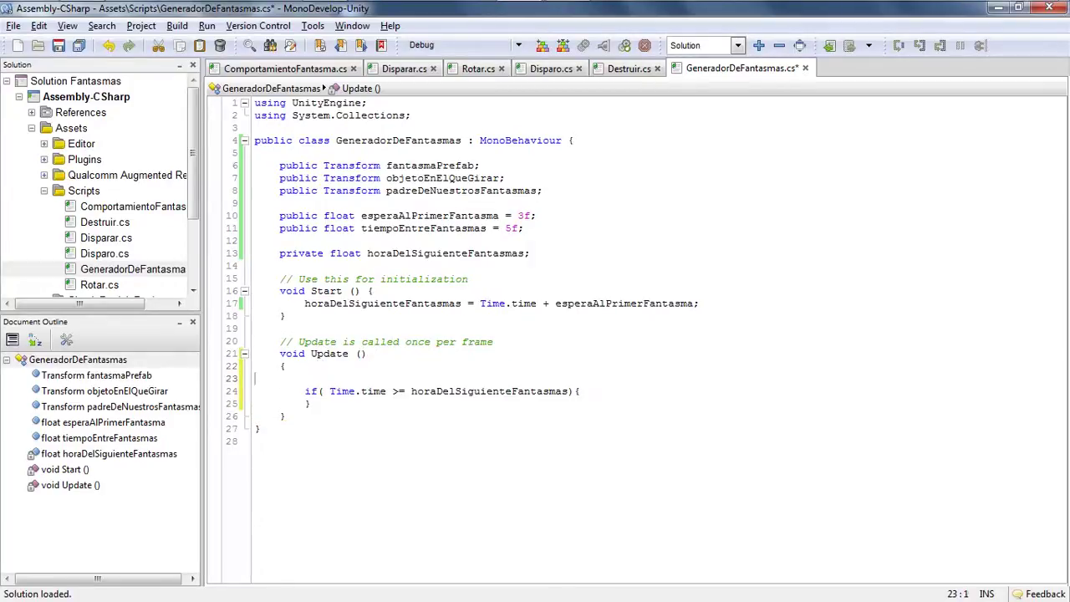
{"action": "key", "text": "Delete"}
{"action": "key", "text": "End"}
{"action": "key", "text": "Return"}
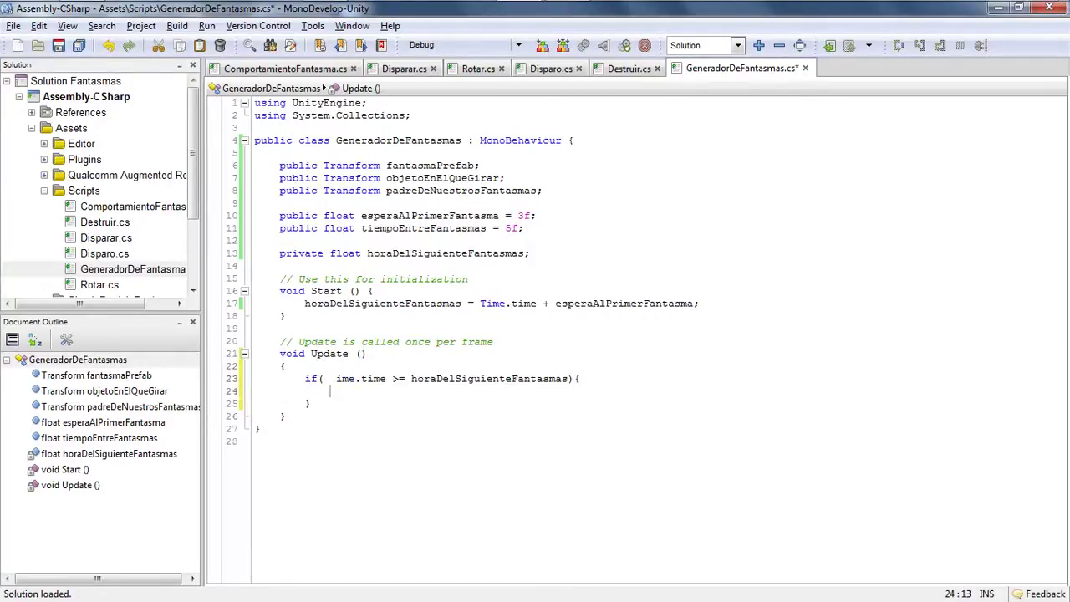
- Fix the condition's missing T and extra space, save, and indent the if body
{"action": "left_click", "coordinate": [330, 378]}
{"action": "type", "text": "T"}
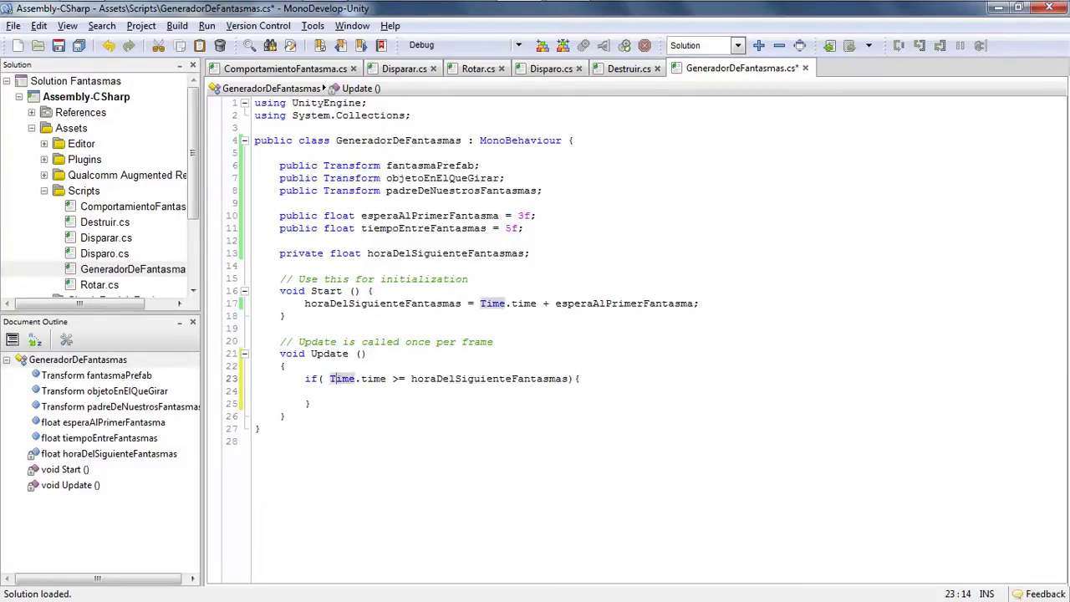
{"action": "key", "text": "BackSpace"}
{"action": "key", "text": "ctrl+s"}
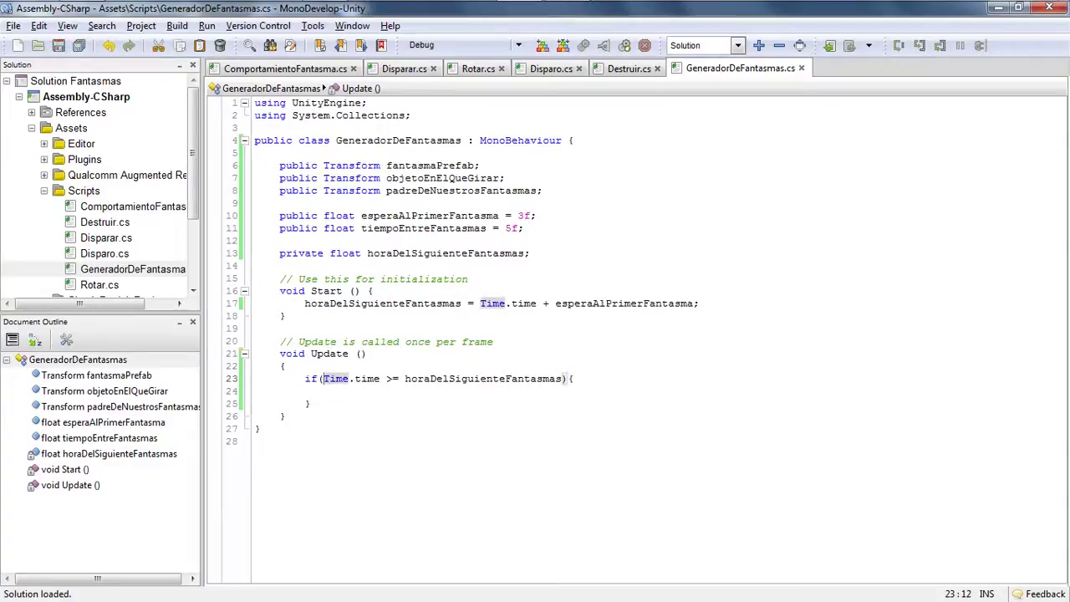
{"action": "left_click", "coordinate": [305, 391]}
{"action": "key", "text": "Tab"}
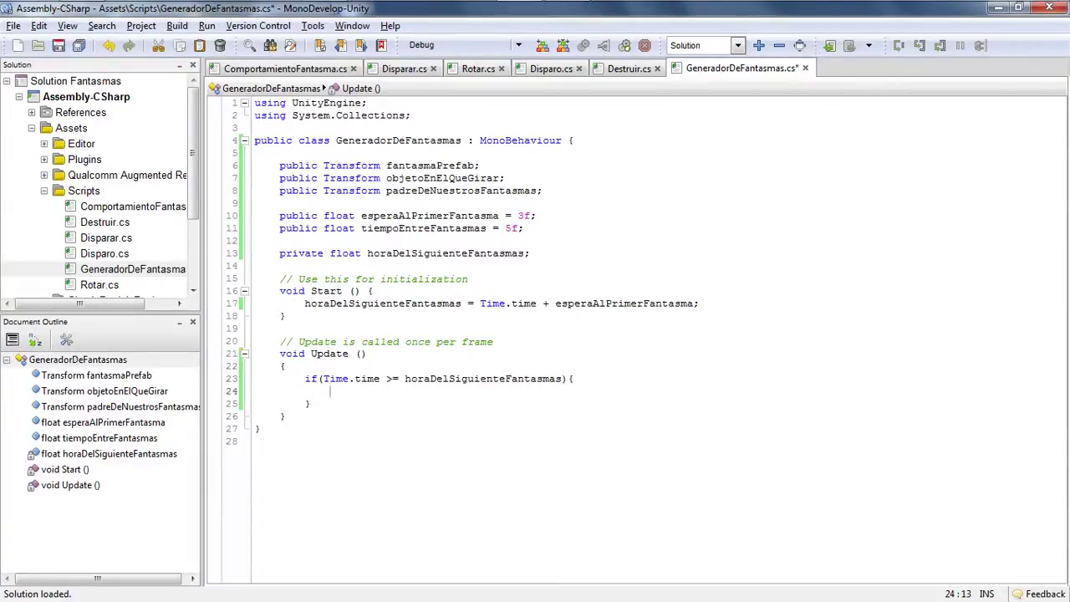
{"action": "left_click_drag", "start_coordinate": [322, 378], "coordinate": [569, 376]}
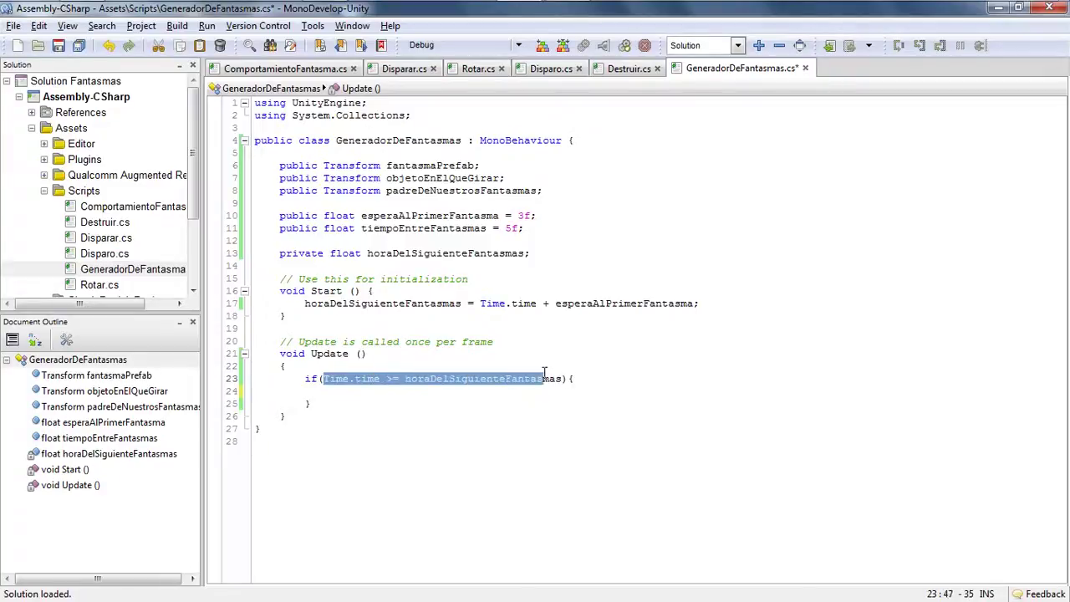
{"action": "left_click", "coordinate": [307, 391]}
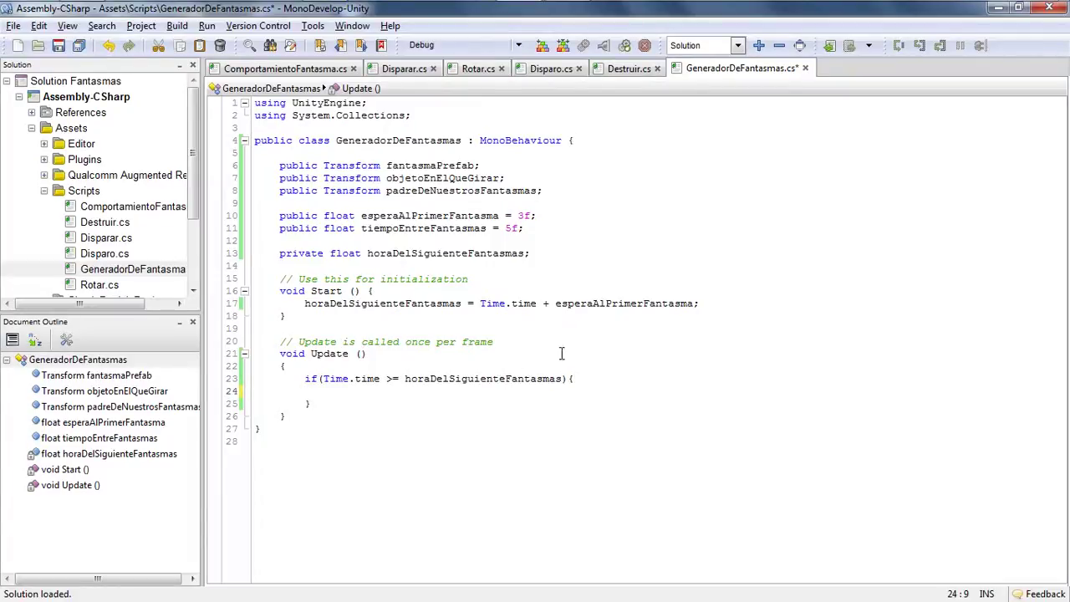
- Inside the if, begin the line horaDelSiguienteFantasmas = Time.time +
{"action": "key", "text": "Tab"}
{"action": "type", "text": "hora"}
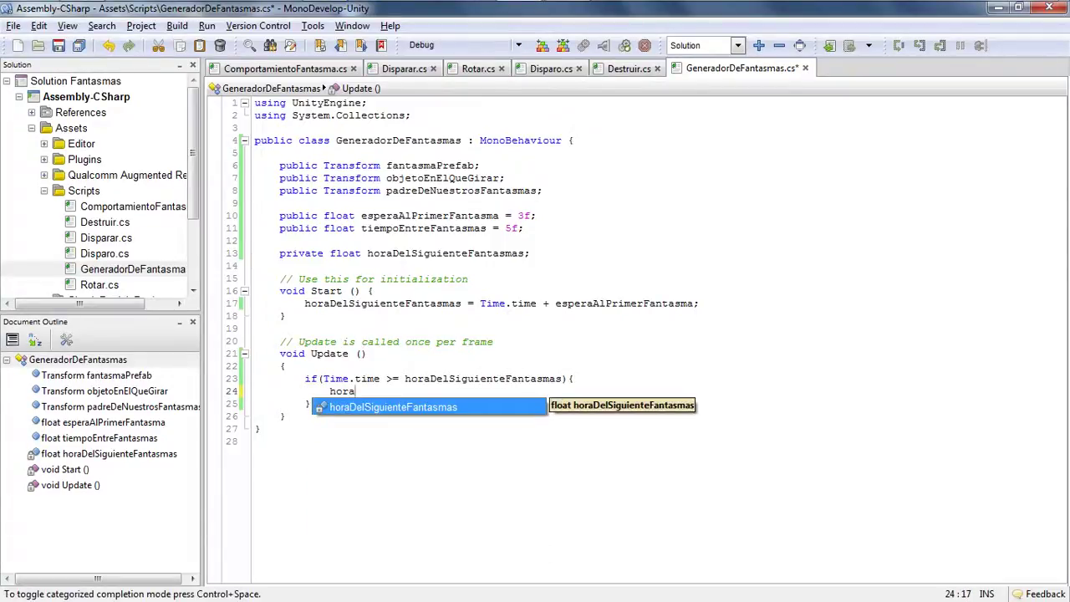
{"action": "key", "text": "Return"}
{"action": "type", "text": "= "}
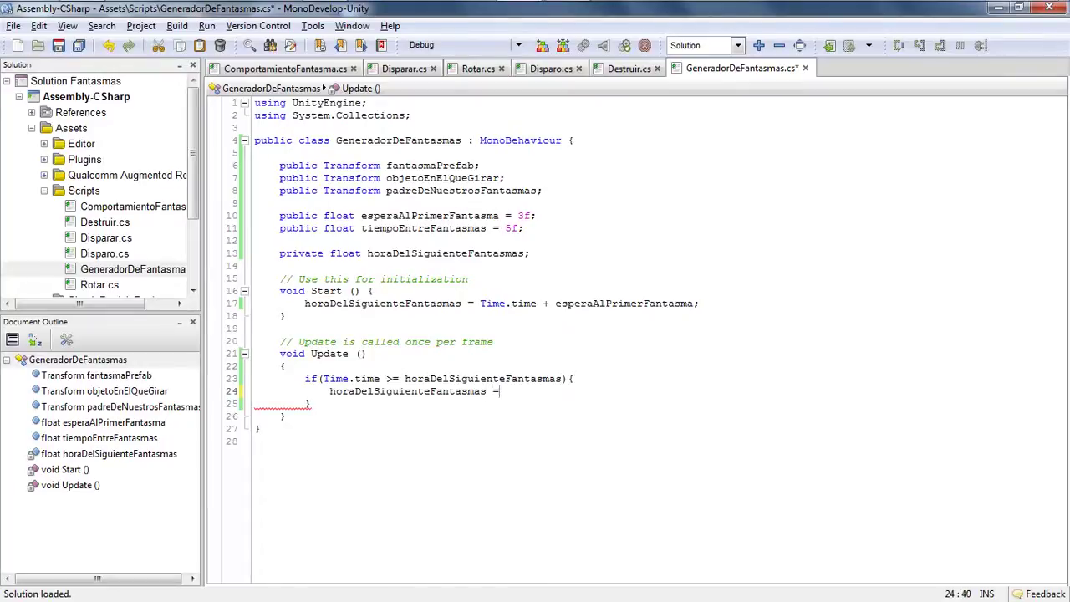
{"action": "type", "text": "Time"}
{"action": "key", "text": "Return"}
{"action": "type", "text": ".ti"}
{"action": "key", "text": "Return"}
{"action": "type", "text": "+"}
- Finish the line with tiempoEntreFantasmas; and start a new line
{"action": "left_click_drag", "start_coordinate": [361, 227], "coordinate": [525, 228]}
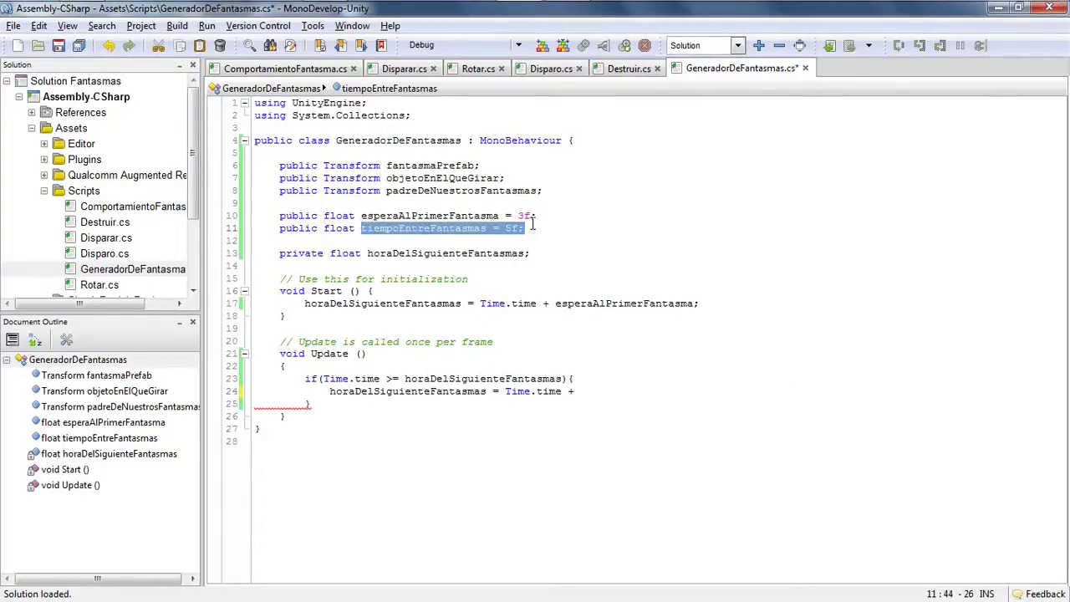
{"action": "left_click", "coordinate": [596, 389]}
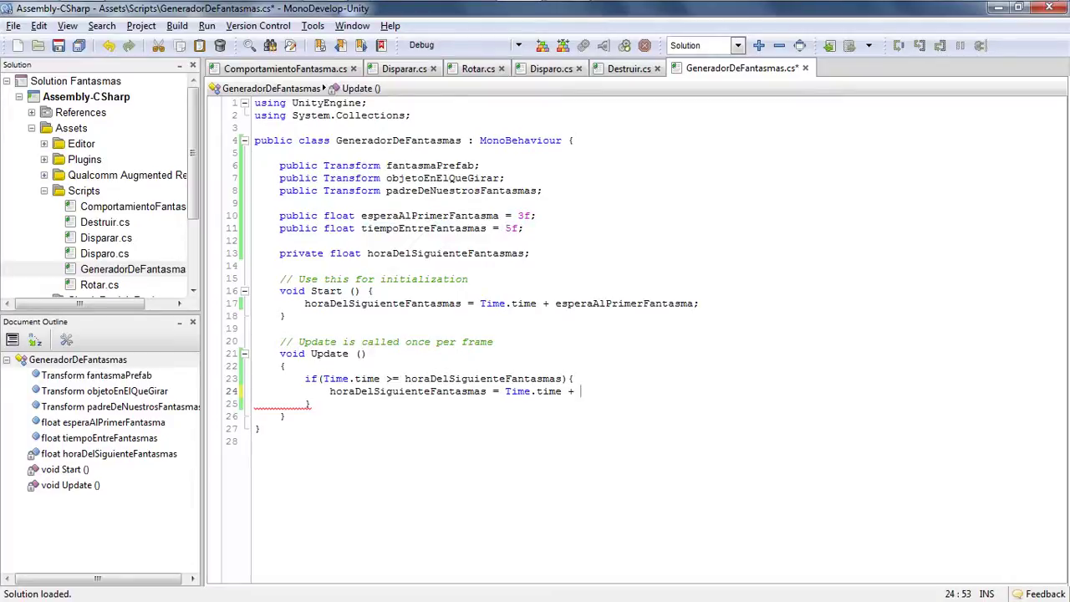
{"action": "type", "text": "tiem"}
{"action": "key", "text": "Return"}
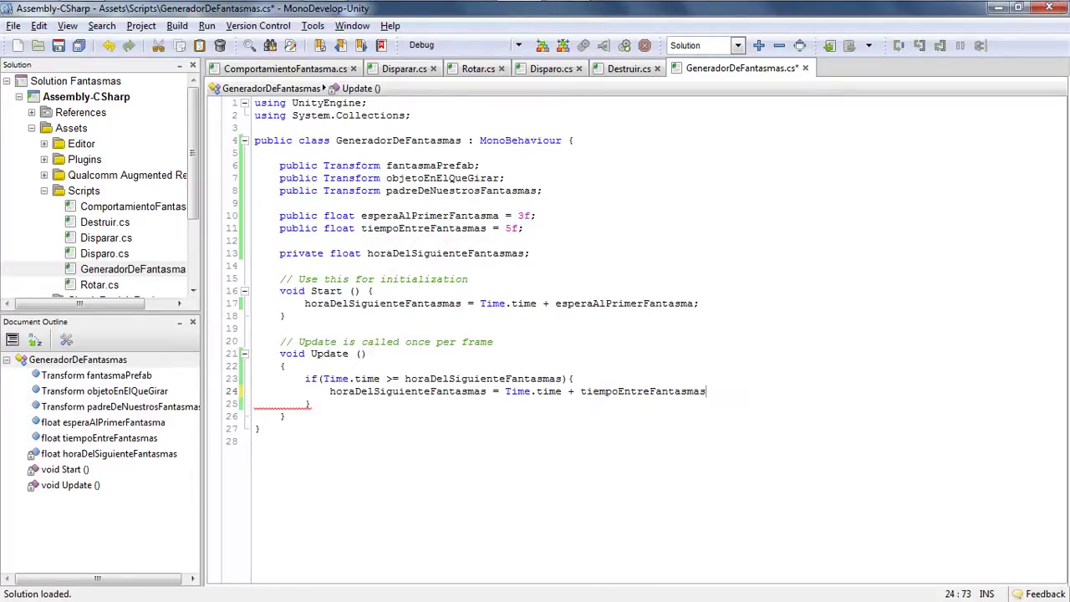
{"action": "type", "text": ";"}
{"action": "key", "text": "Return"}
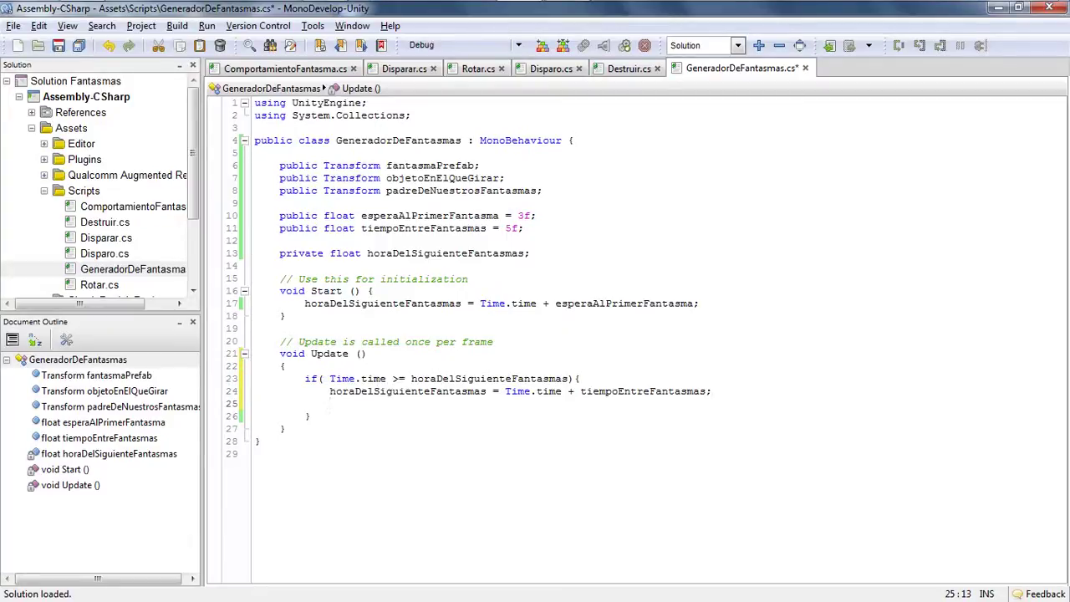
- Begin Instantiate(fantasmaPrefab, objetoEnElQueGirar.transform.position on line 25
{"action": "type", "text": "In"}
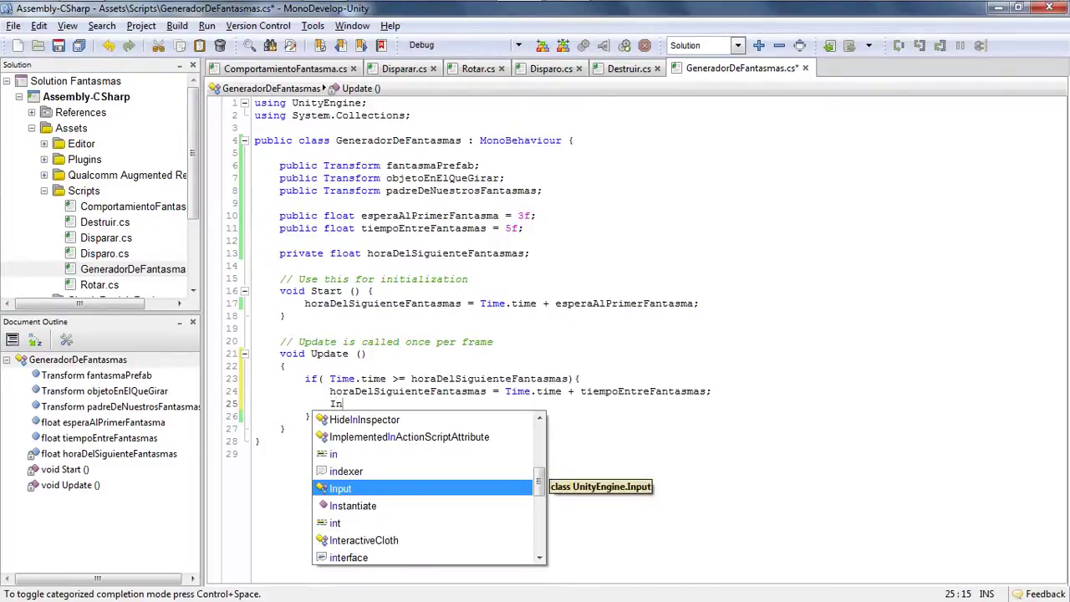
{"action": "type", "text": "sta"}
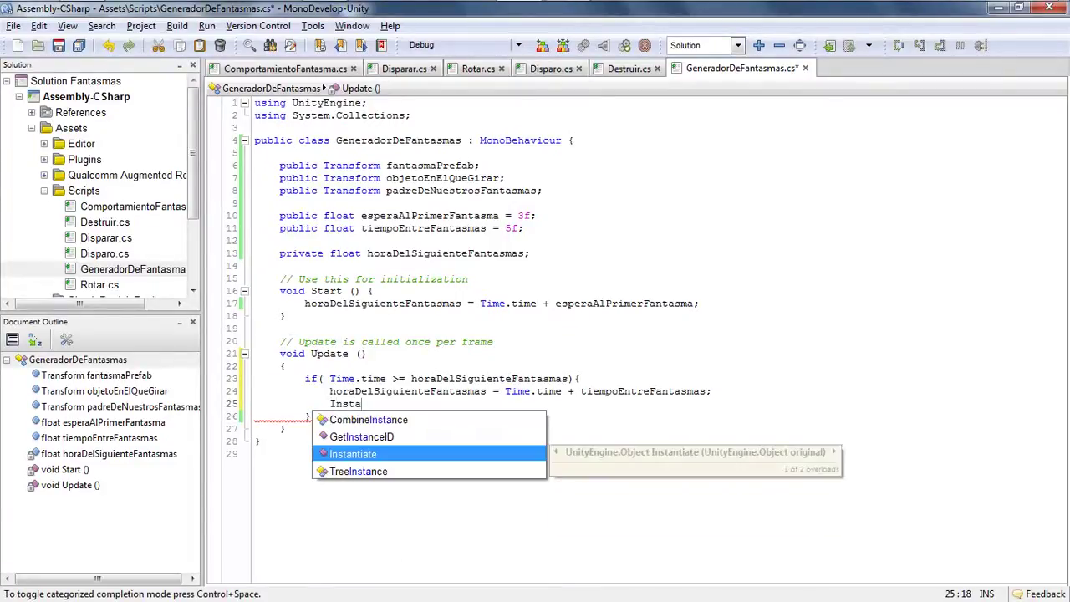
{"action": "key", "text": "Return"}
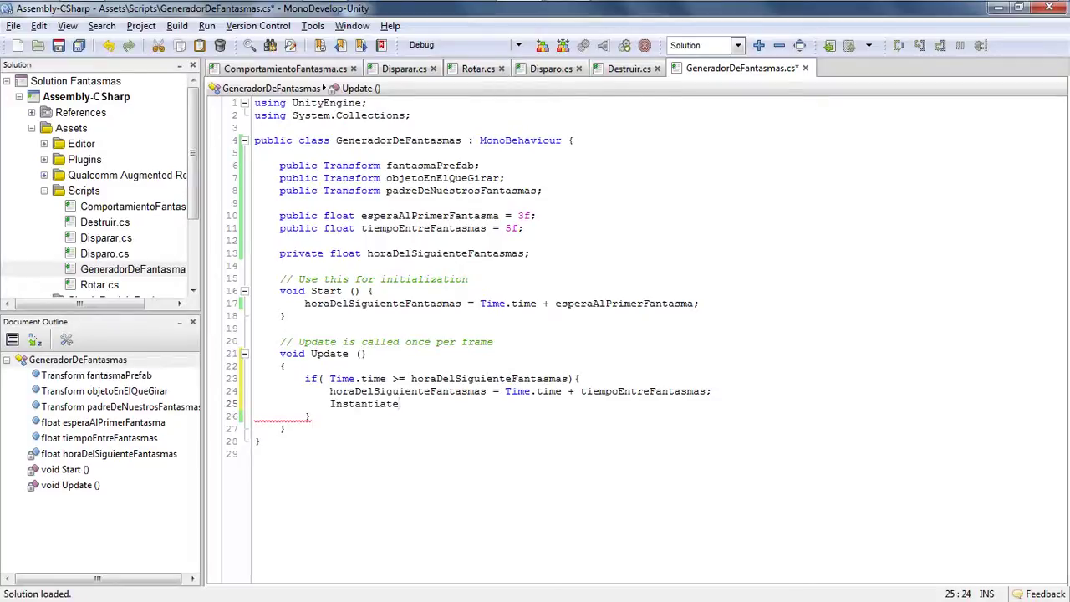
{"action": "type", "text": "("}
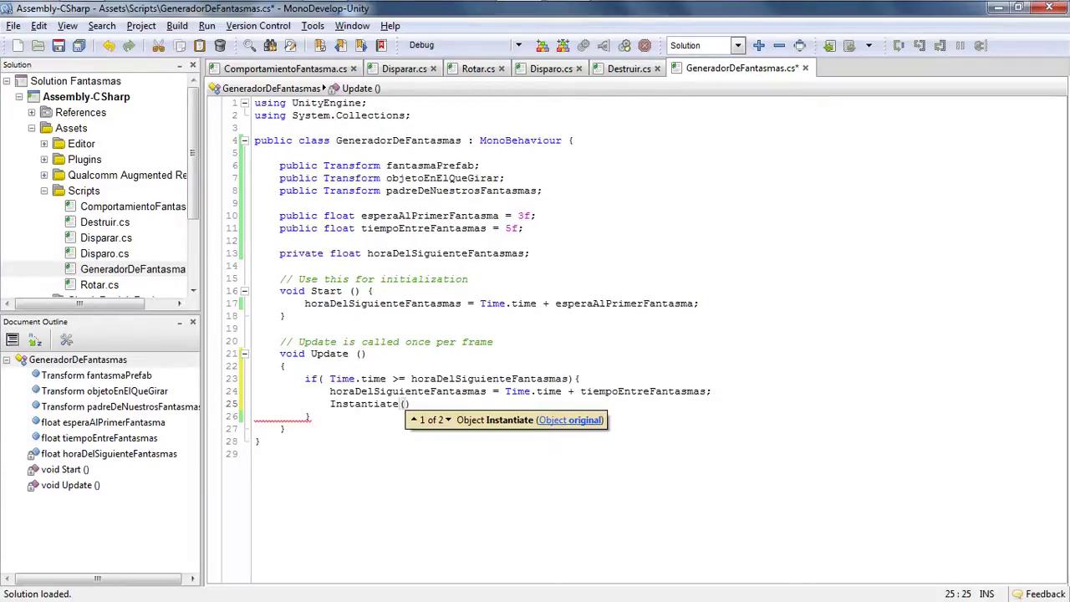
{"action": "type", "text": "f"}
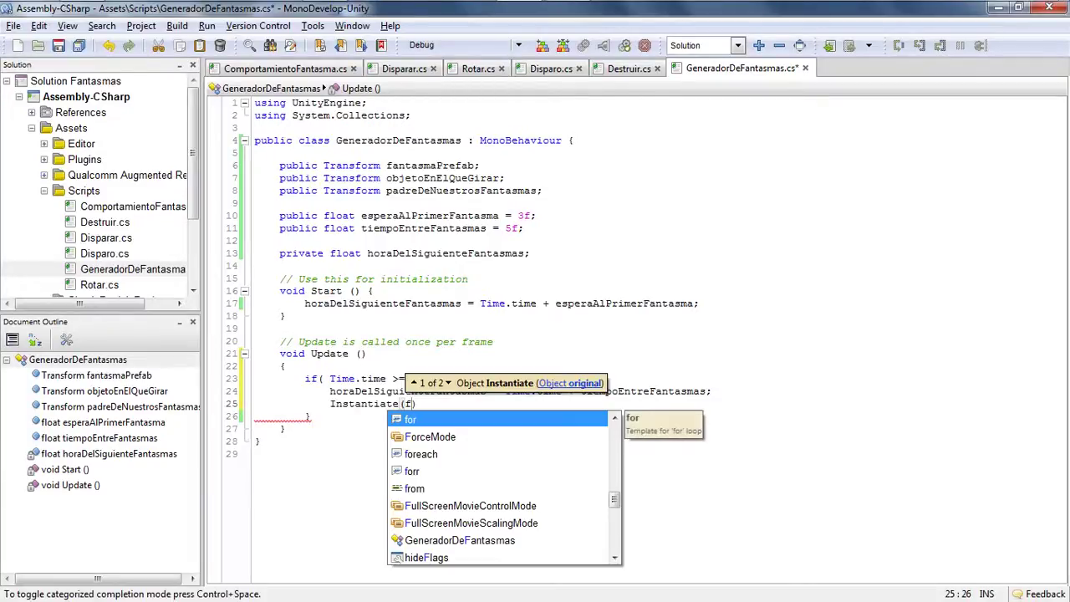
{"action": "type", "text": "an"}
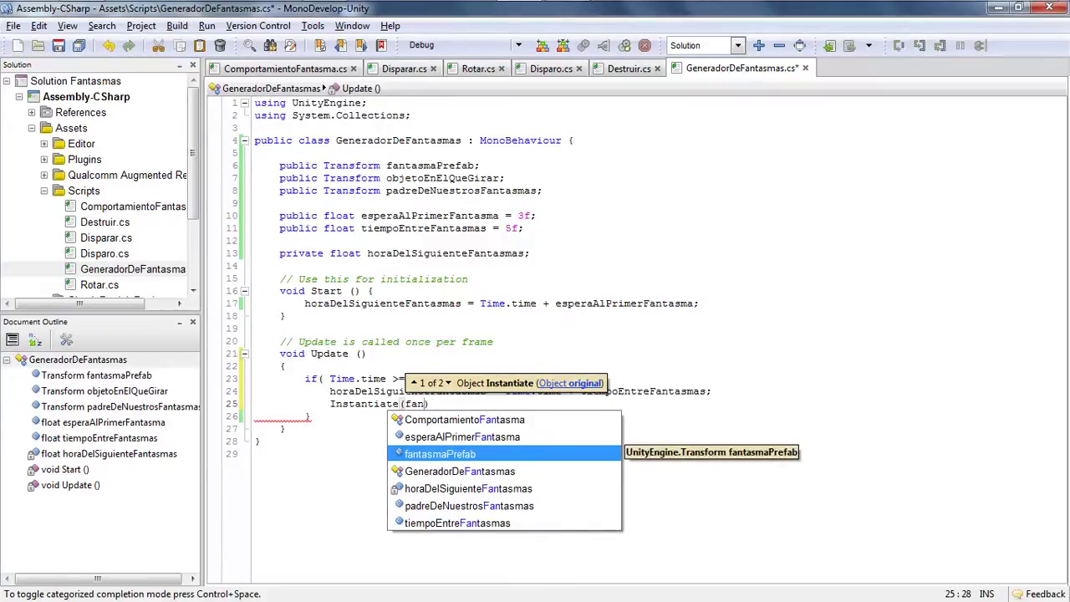
{"action": "key", "text": "Return"}
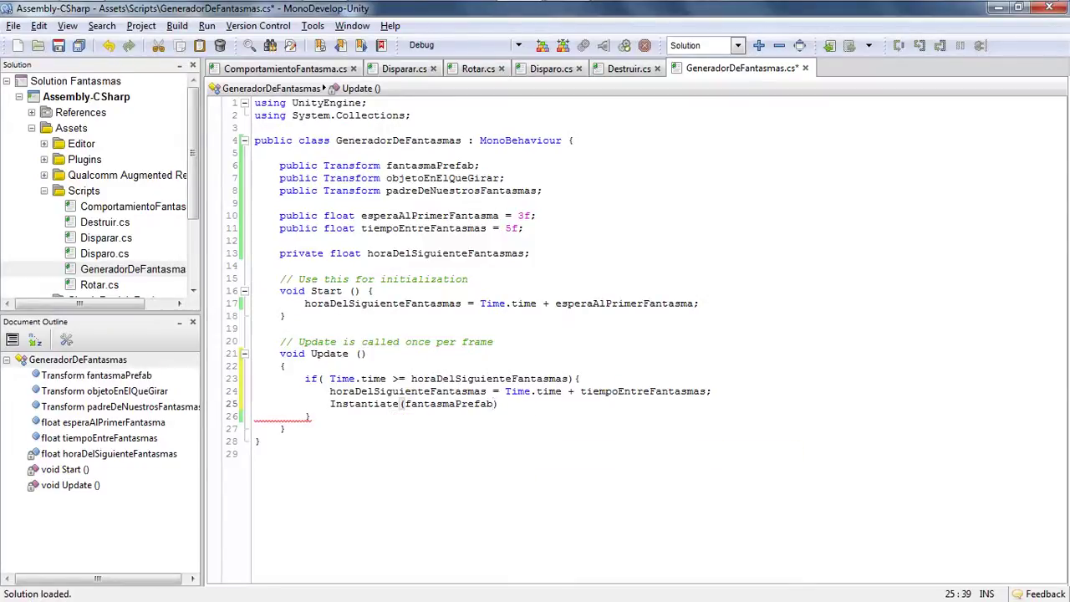
{"action": "type", "text": ", "}
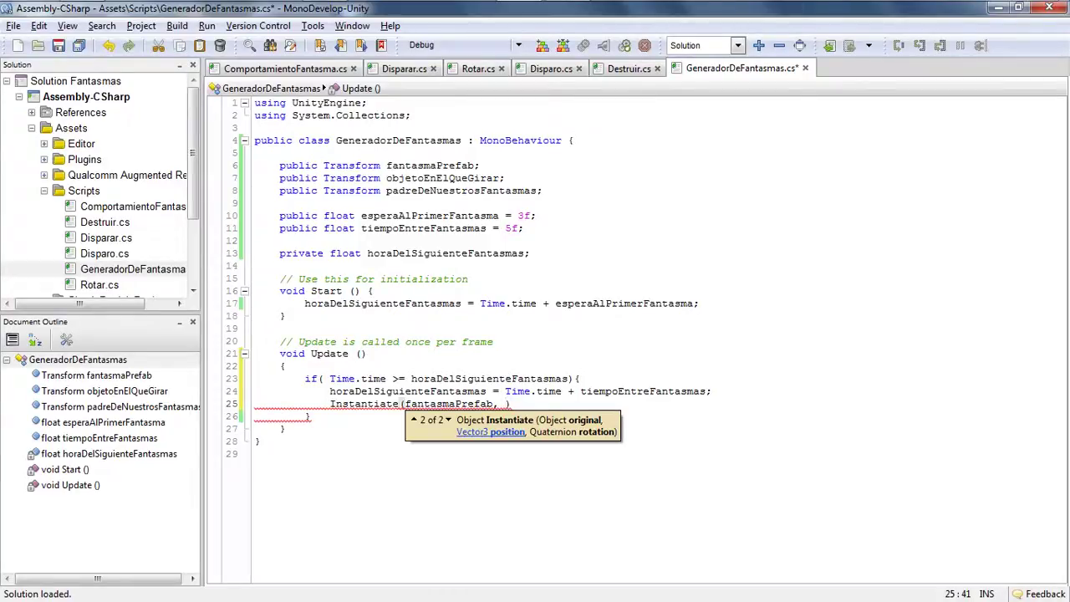
{"action": "type", "text": "obj"}
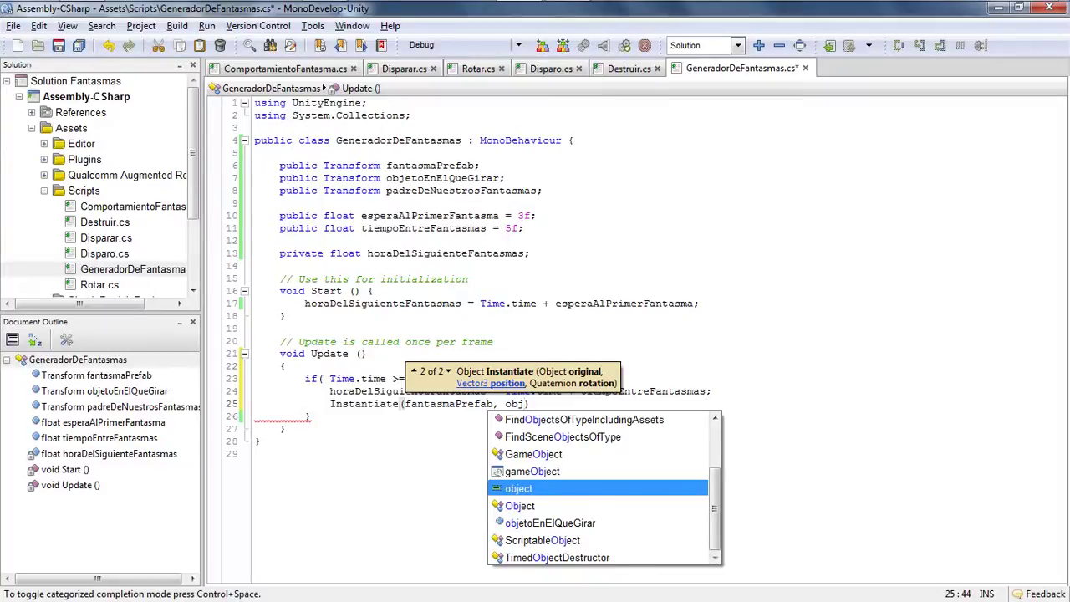
{"action": "type", "text": "eto"}
{"action": "key", "text": "Return"}
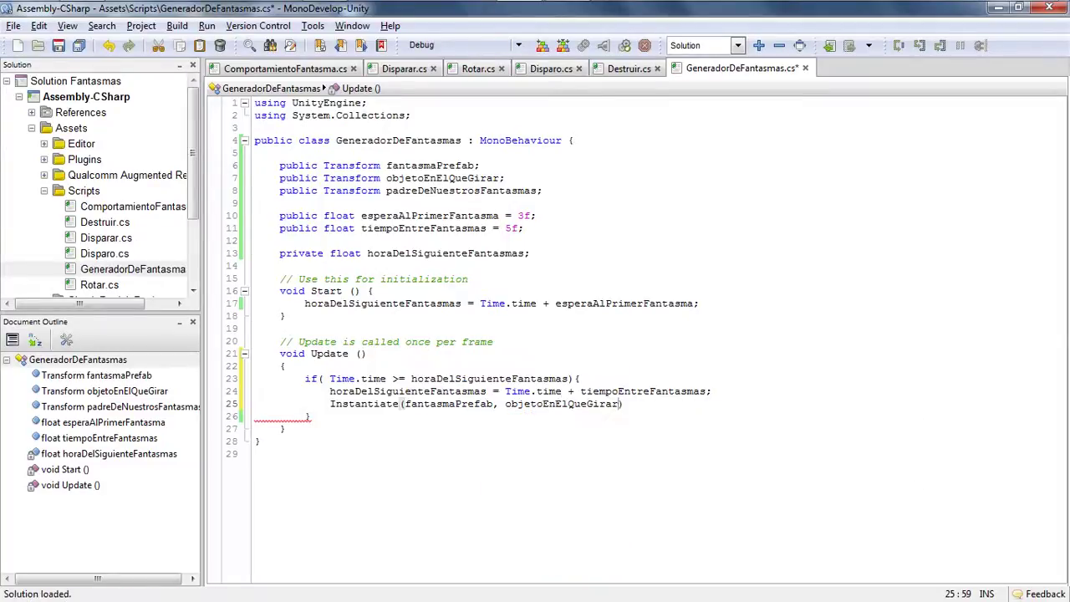
{"action": "type", "text": ".transform."}
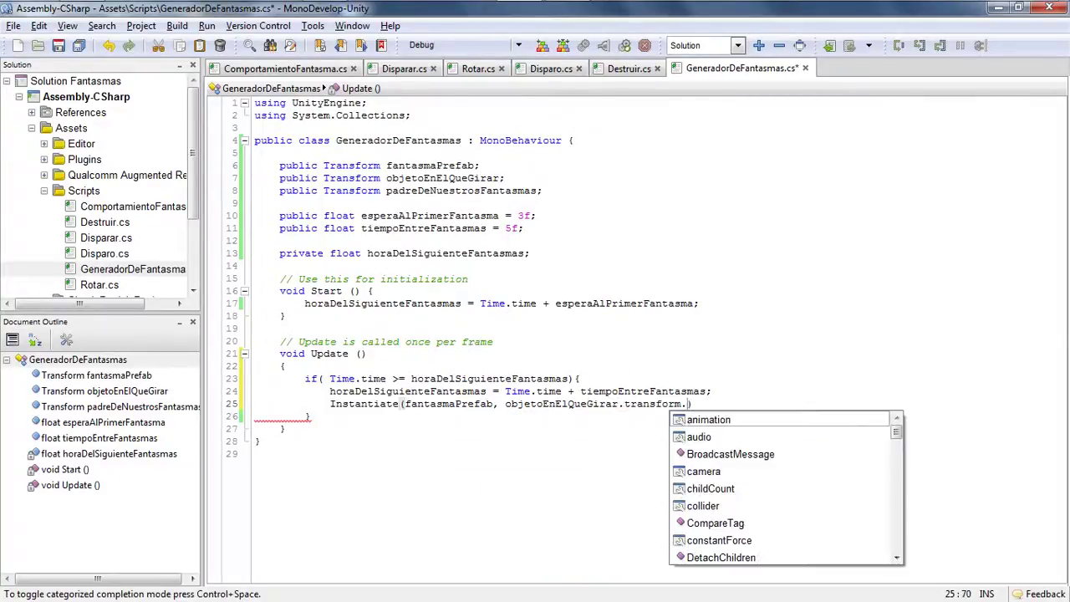
{"action": "type", "text": "pos"}
{"action": "key", "text": "Return"}
- Add objetoEnElQueGirar.transform.rotation as the rotation argument and end the line with a semicolon
{"action": "type", "text": ", "}
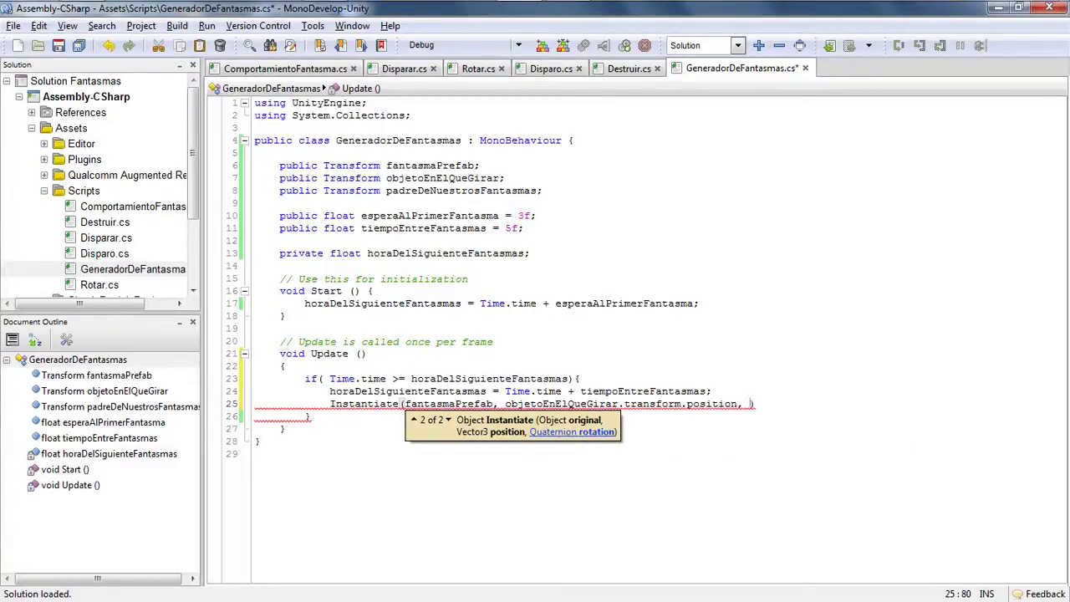
{"action": "type", "text": "obj"}
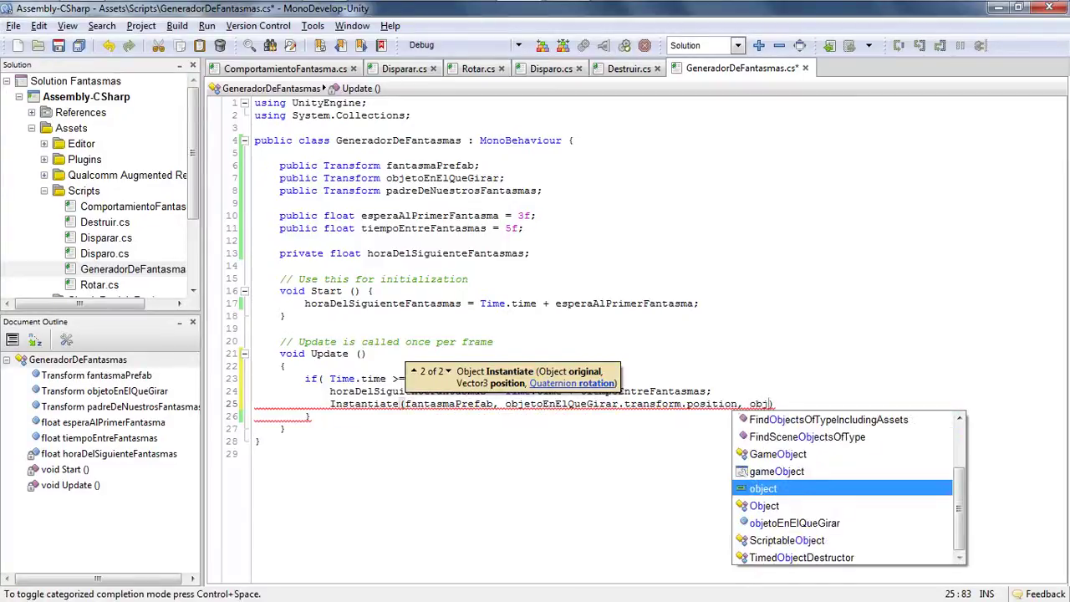
{"action": "type", "text": "et"}
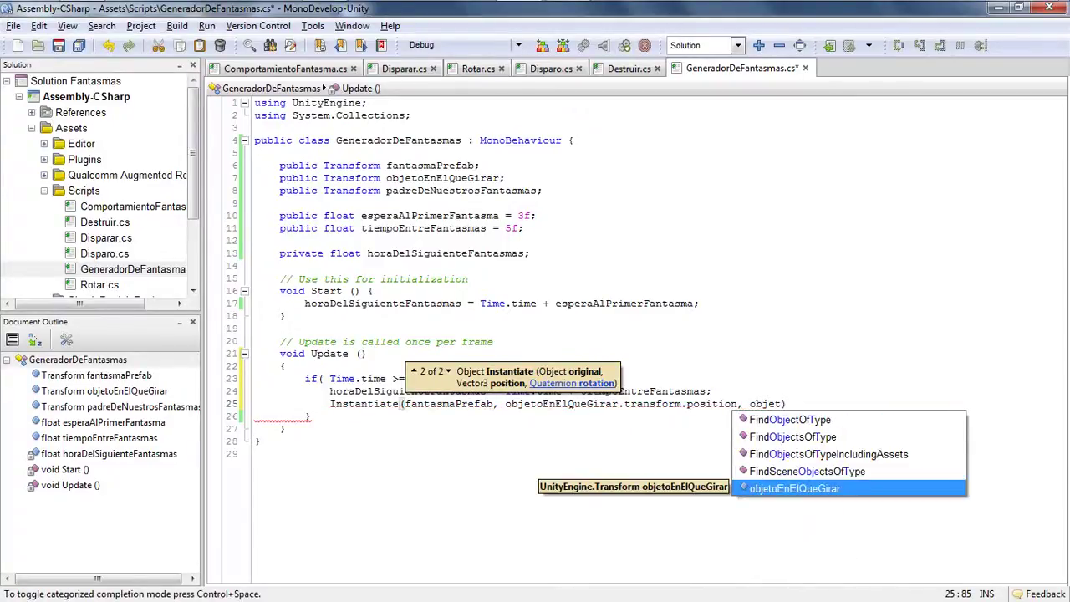
{"action": "key", "text": "Return"}
{"action": "type", "text": ".transform"}
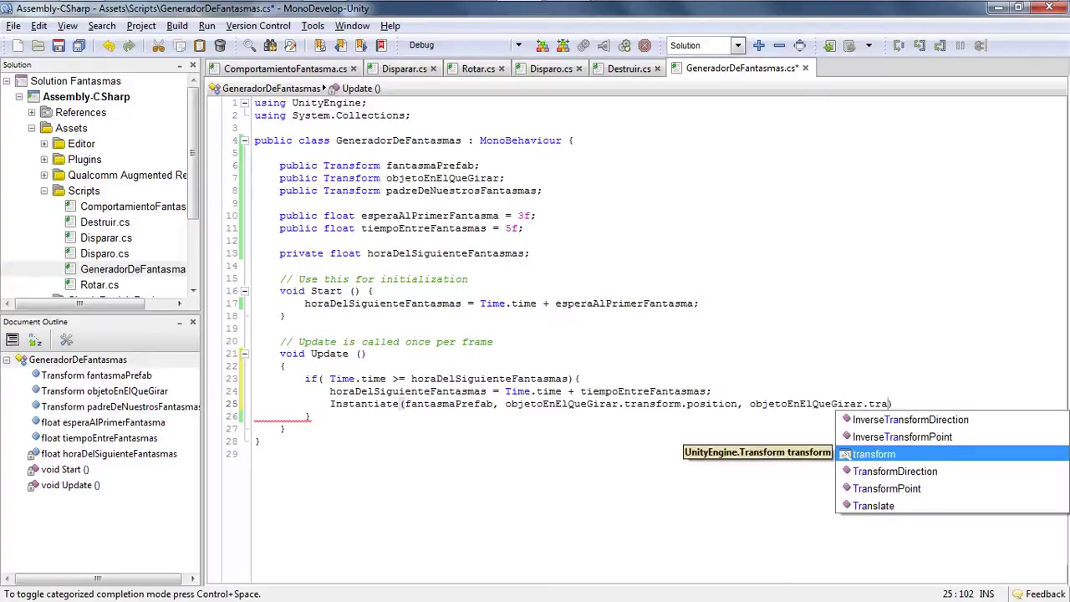
{"action": "type", "text": ".rot"}
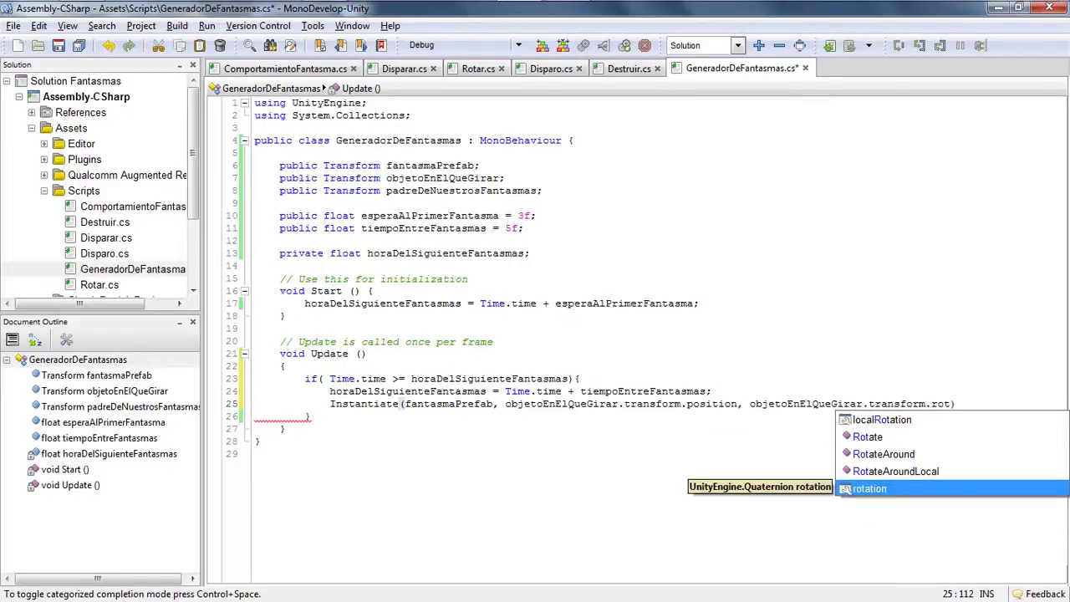
{"action": "key", "text": "Return"}
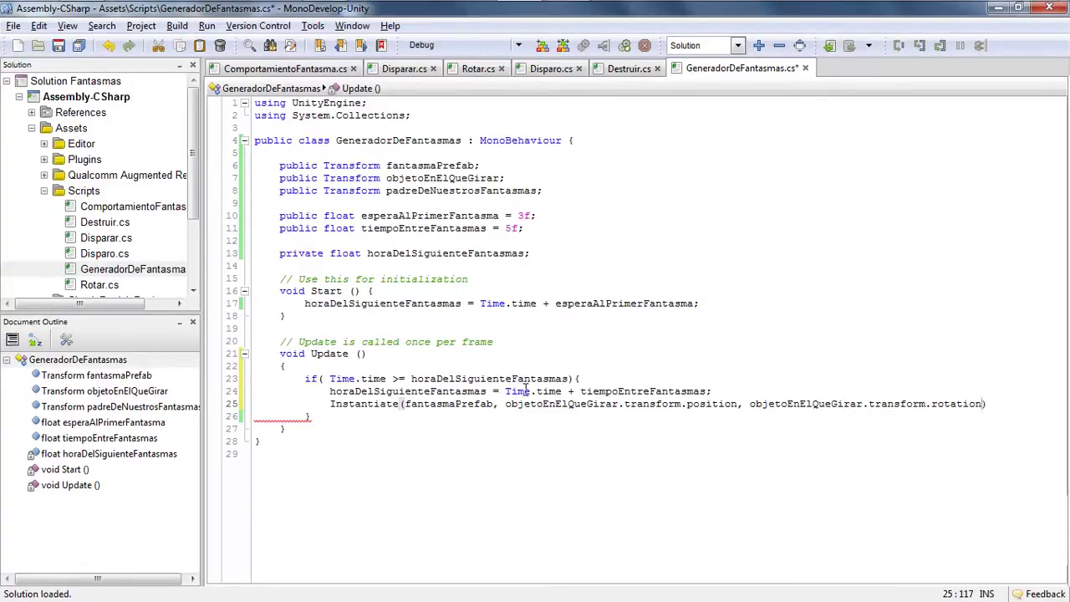
{"action": "left_click_drag", "start_coordinate": [517, 404], "coordinate": [983, 405]}
{"action": "double_click", "coordinate": [548, 405]}
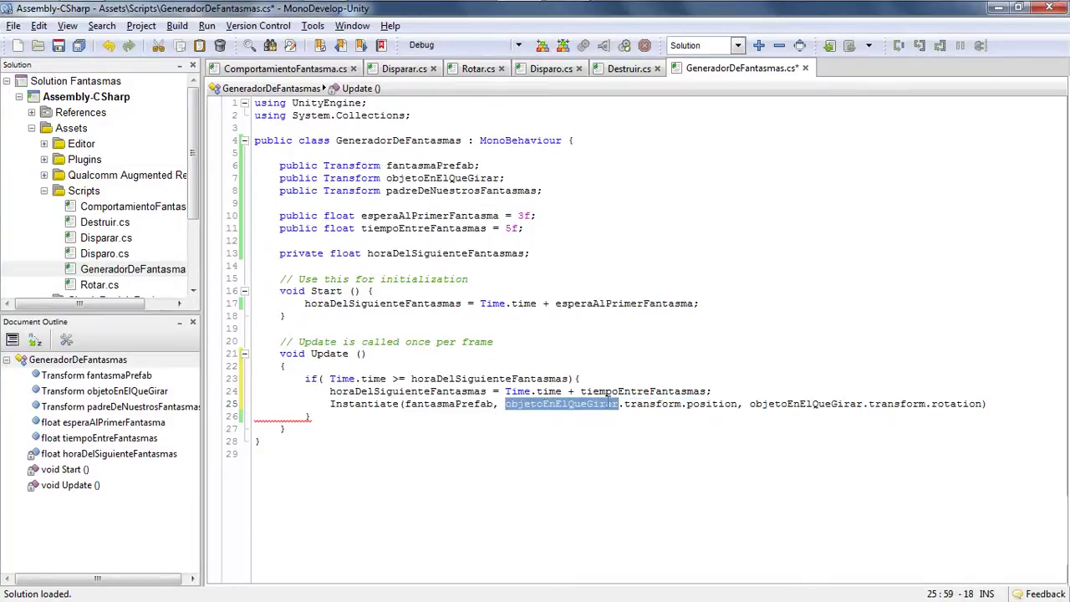
{"action": "left_click", "coordinate": [988, 405]}
{"action": "type", "text": ";"}
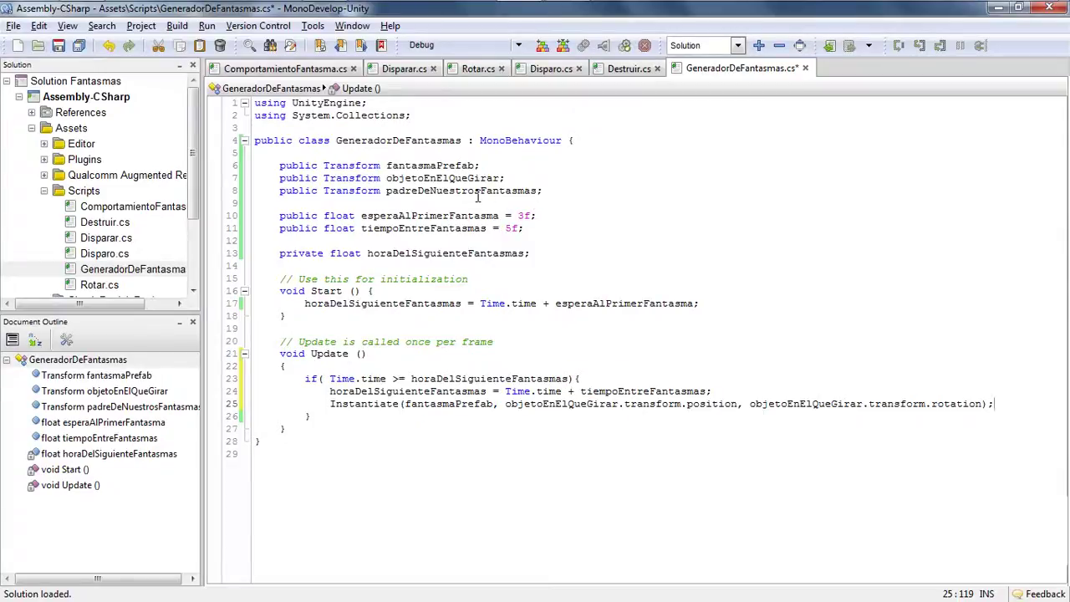
{"action": "left_click_drag", "start_coordinate": [386, 191], "coordinate": [536, 189]}
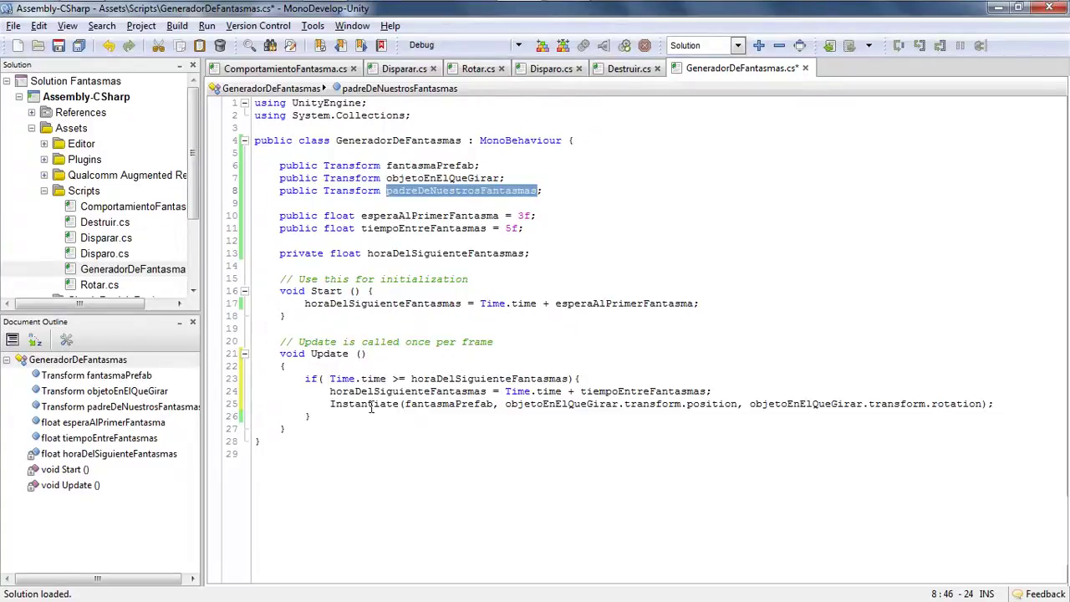
{"action": "key", "text": "alt+Tab"}
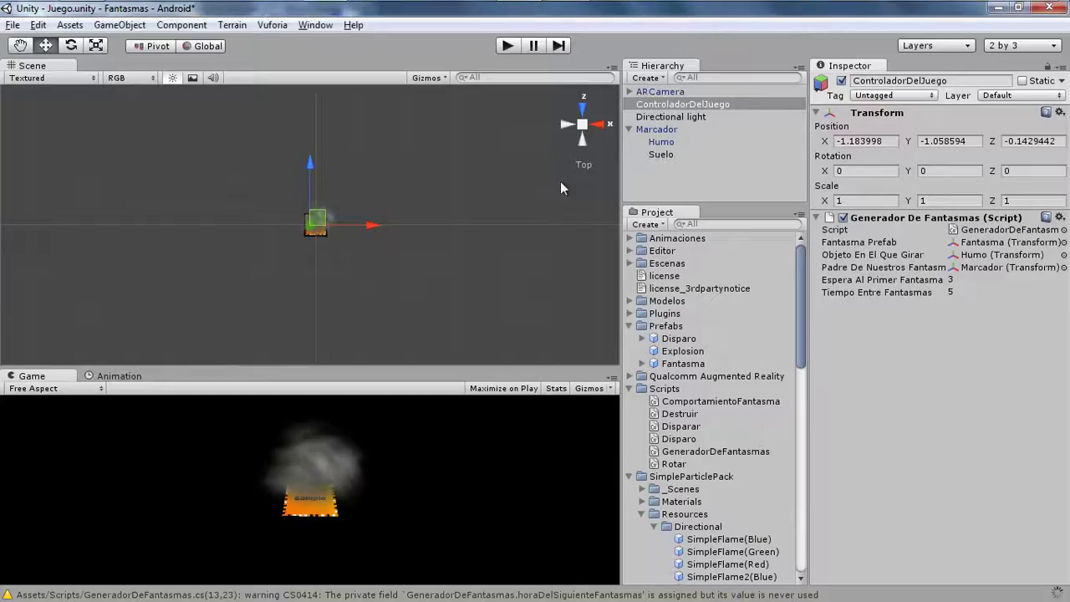
{"action": "left_click", "coordinate": [669, 363]}
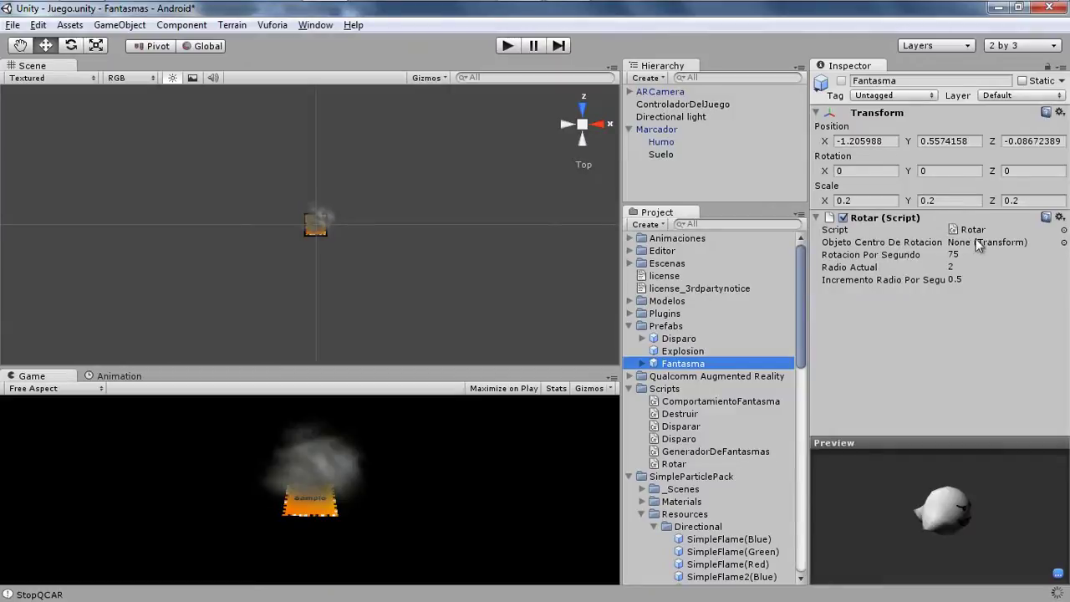
{"action": "key", "text": "alt+Tab"}
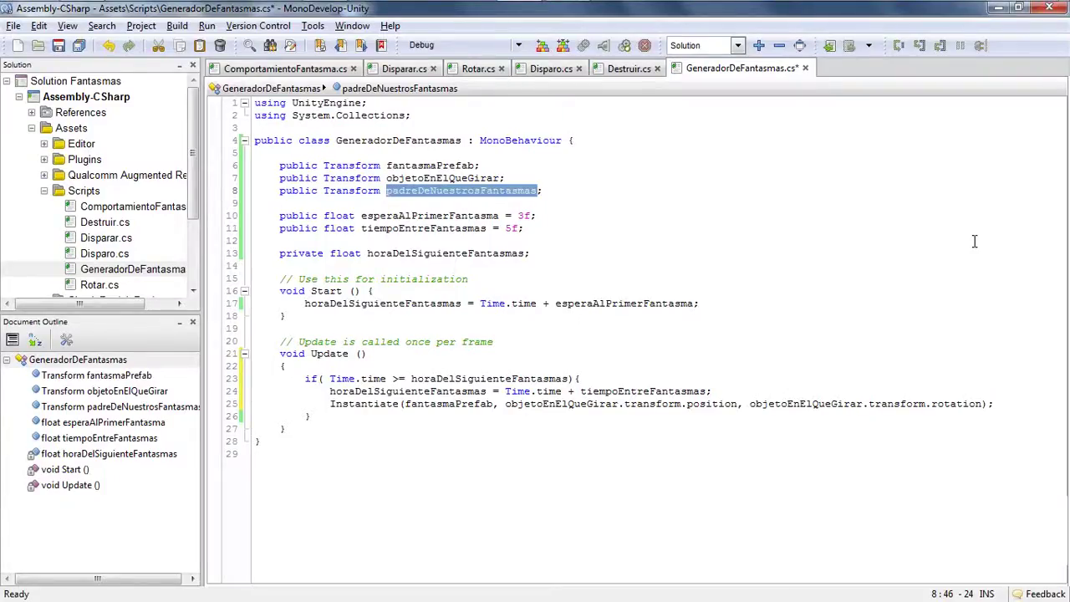
- Store the Instantiate result as Transform in a new fantasmasTransform variable
{"action": "left_click", "coordinate": [330, 404]}
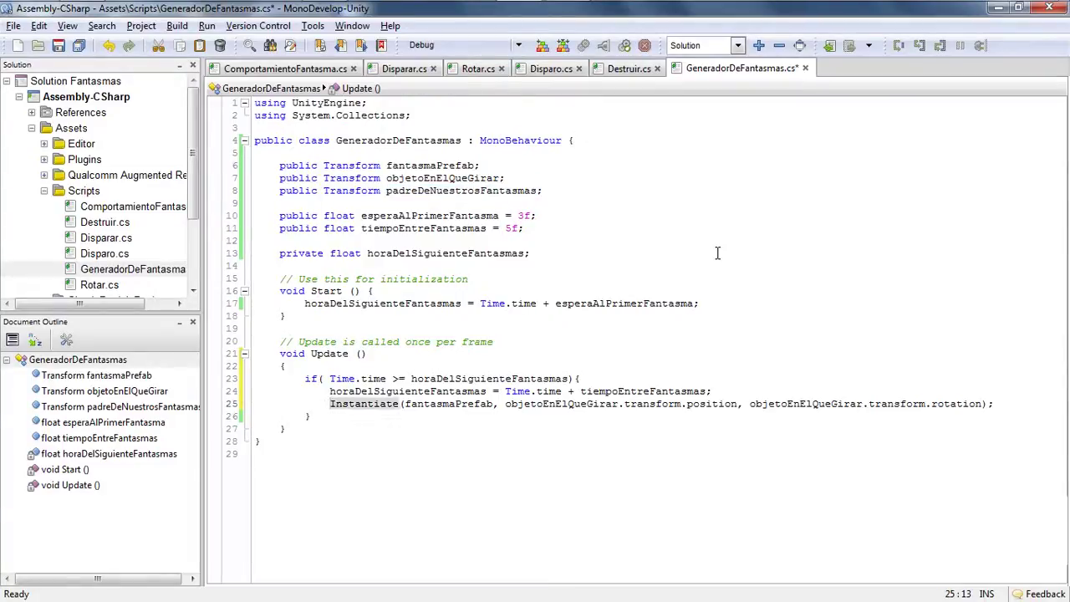
{"action": "type", "text": "Tr"}
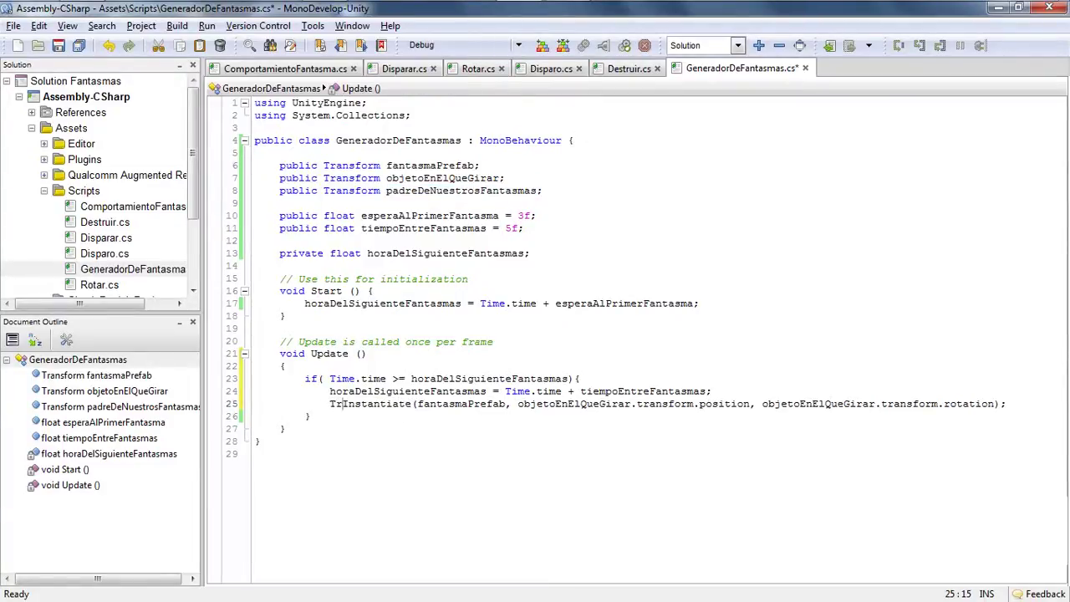
{"action": "type", "text": "ansform "}
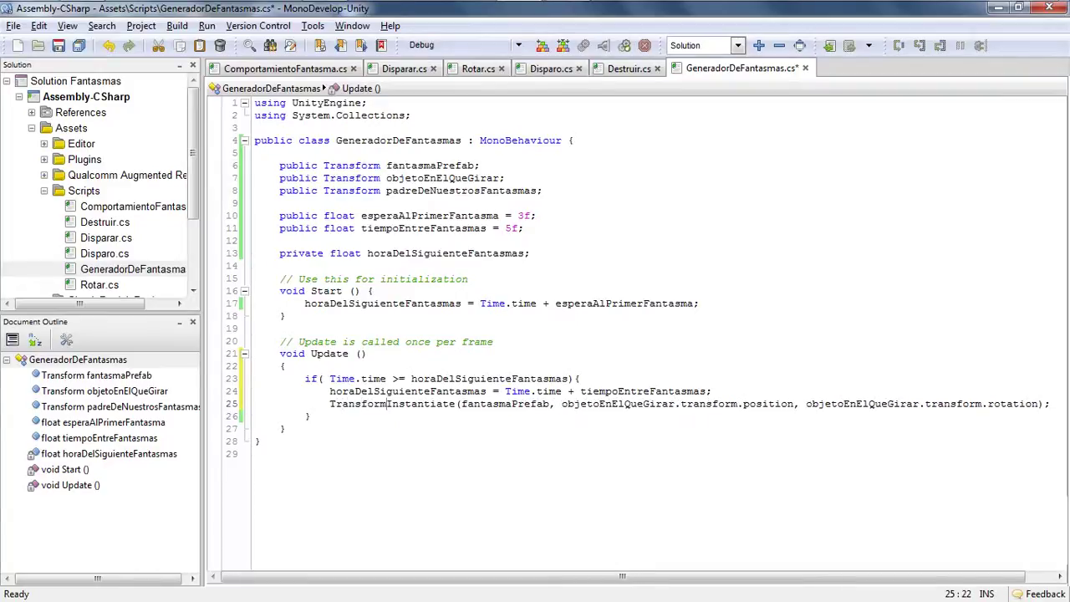
{"action": "type", "text": "fantasmas"}
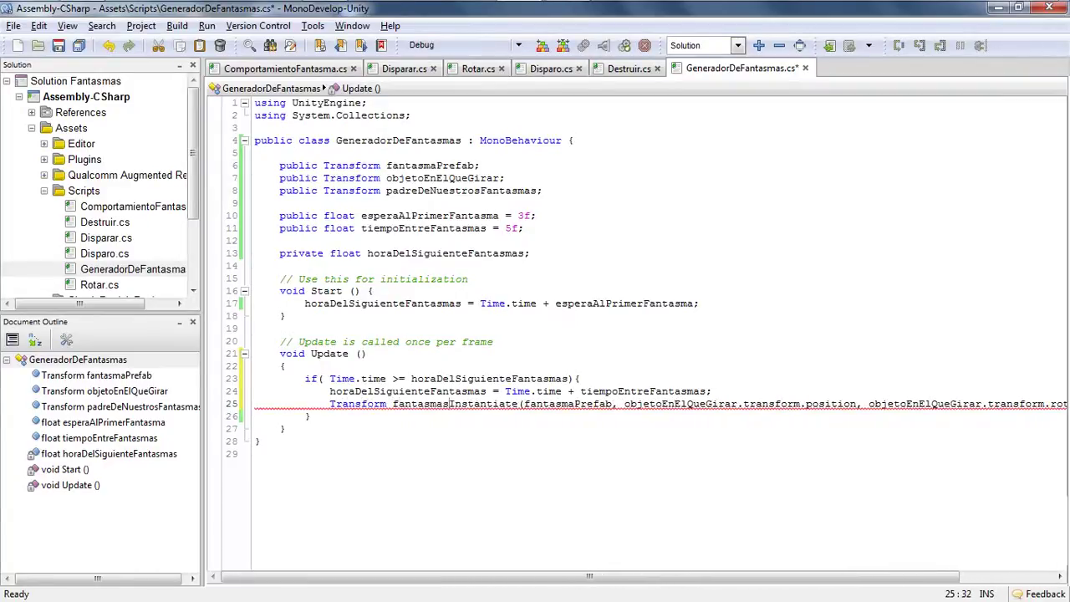
{"action": "type", "text": "Transfor"}
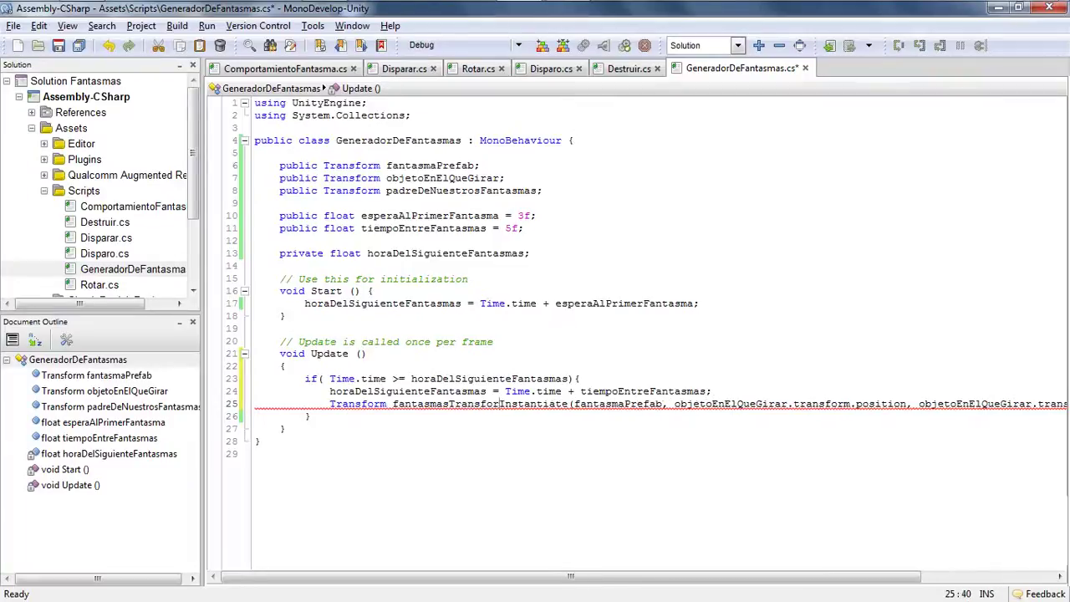
{"action": "type", "text": "m = "}
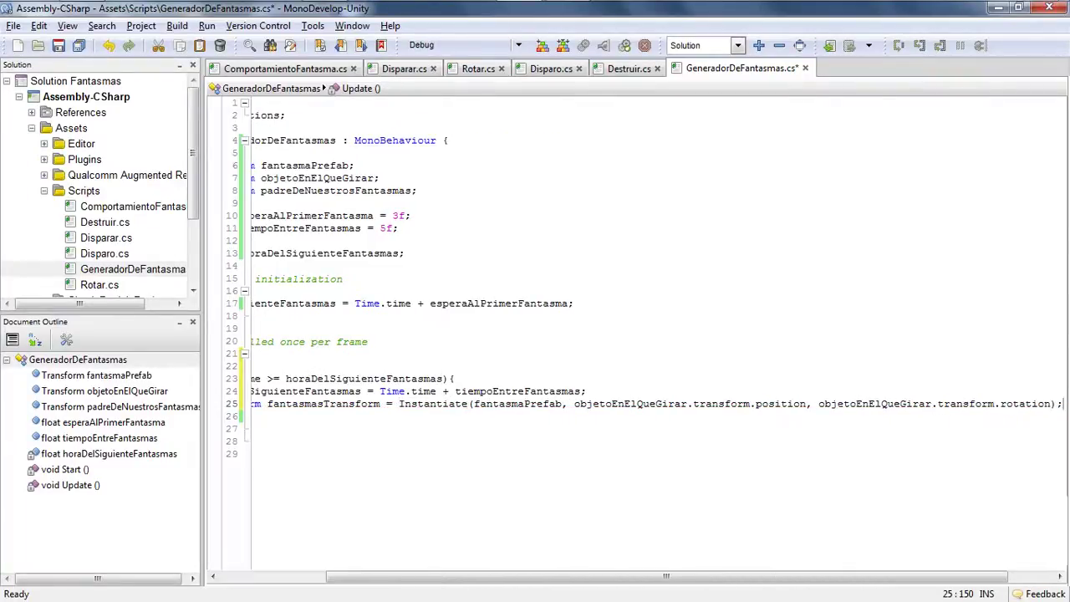
{"action": "type", "text": " as"}
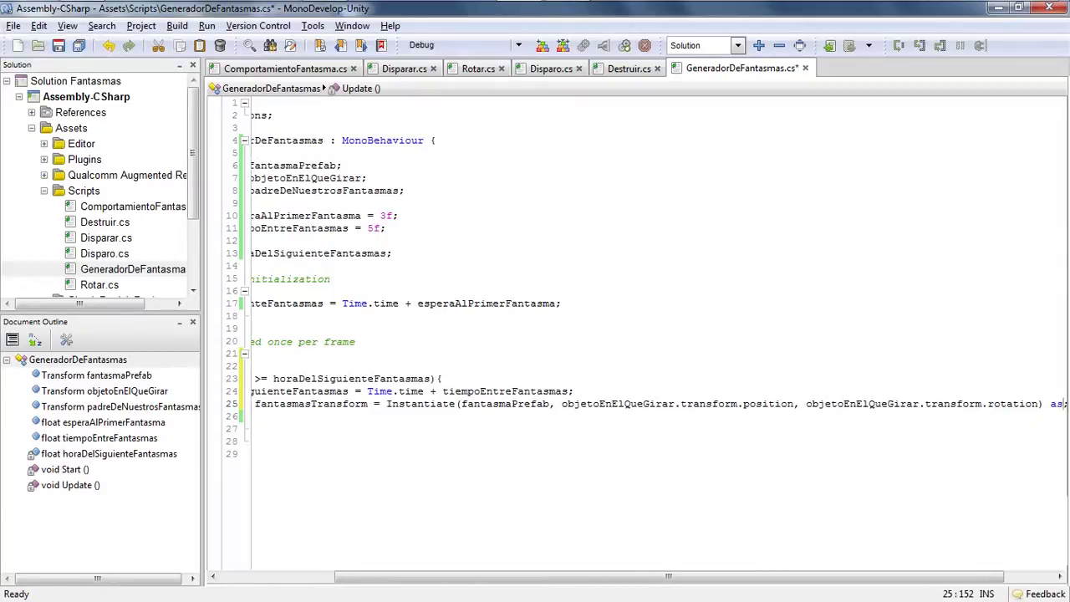
{"action": "type", "text": " Tra"}
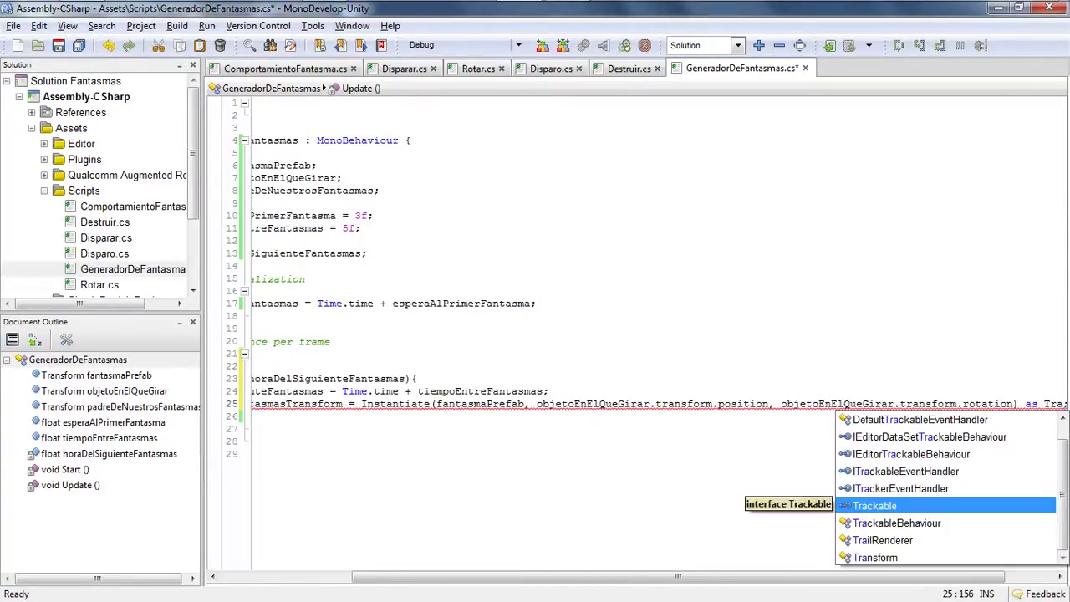
{"action": "key", "text": "Down"}
{"action": "key", "text": "Down"}
{"action": "key", "text": "Down"}
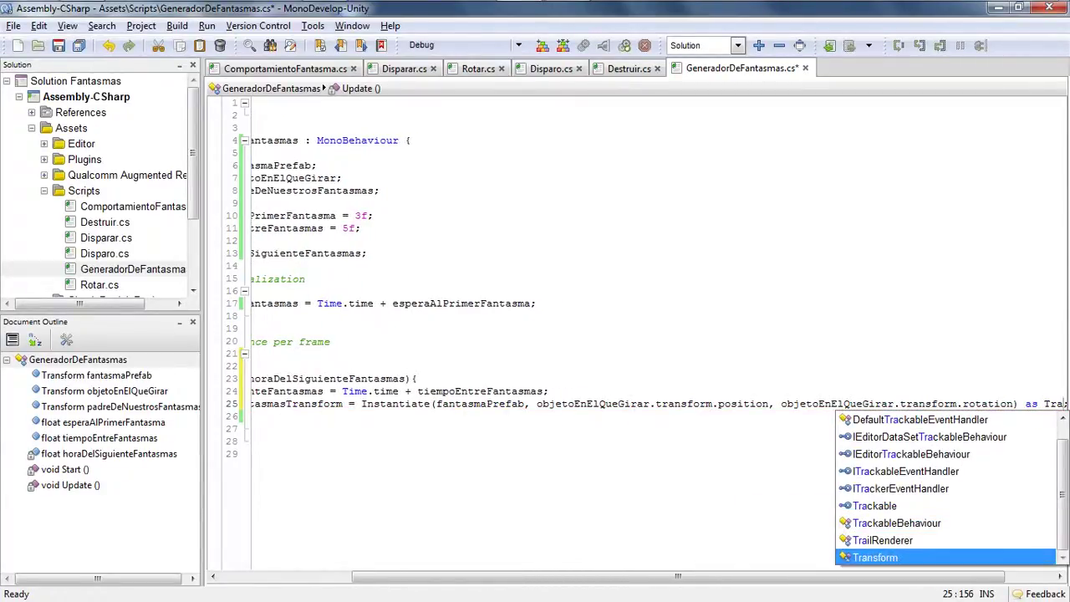
{"action": "key", "text": "Return"}
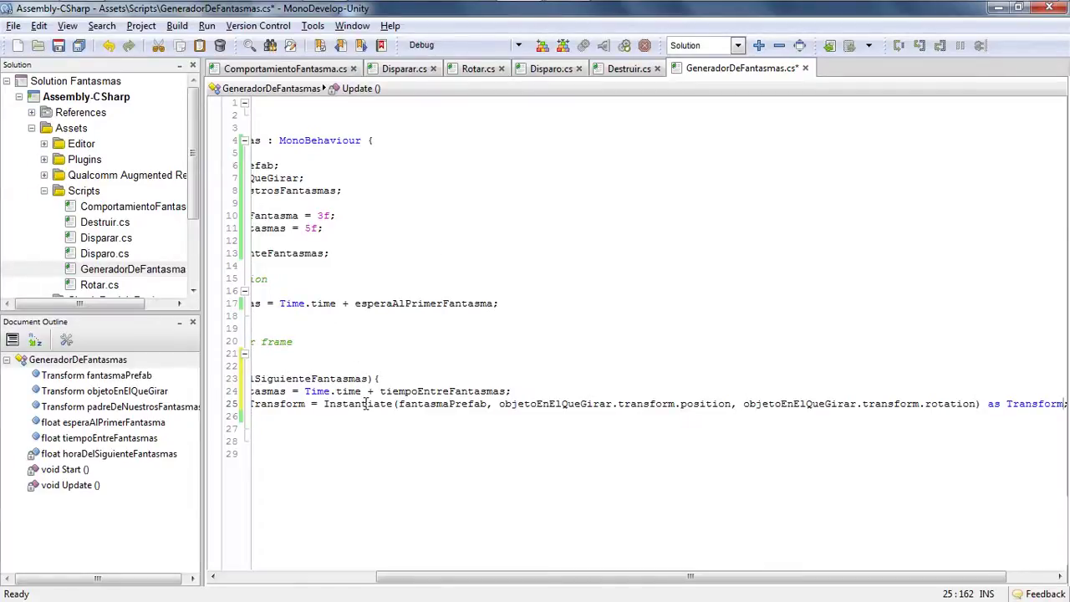
- Check the fantasmasTransform variable name, then add an empty line below line 25
{"action": "mouse_move", "coordinate": [366, 405]}
{"action": "left_click_drag", "start_coordinate": [987, 406], "coordinate": [1033, 406]}
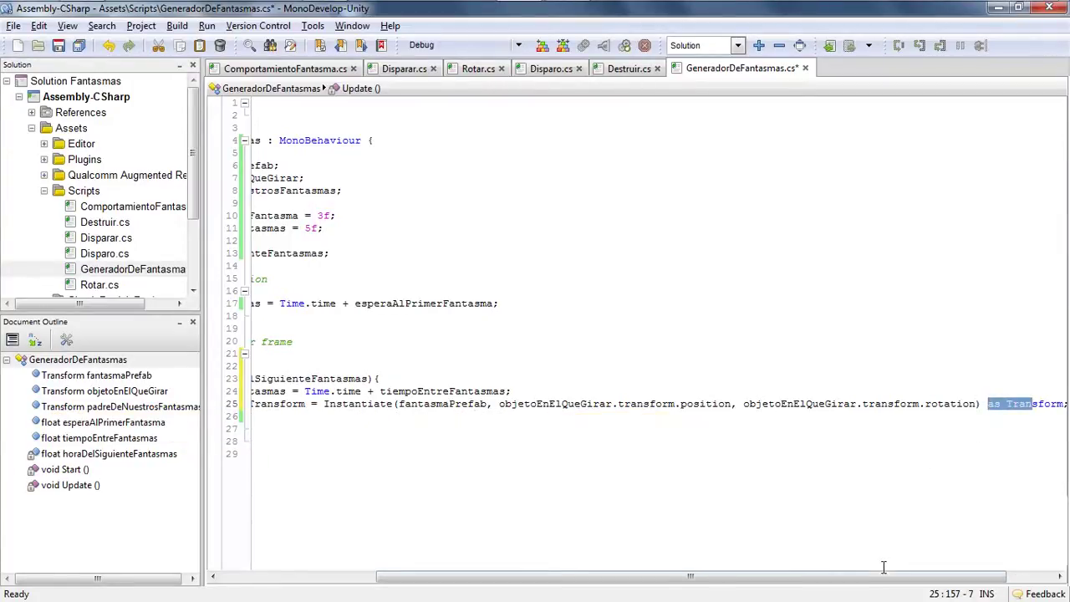
{"action": "left_click_drag", "start_coordinate": [884, 575], "coordinate": [729, 575]}
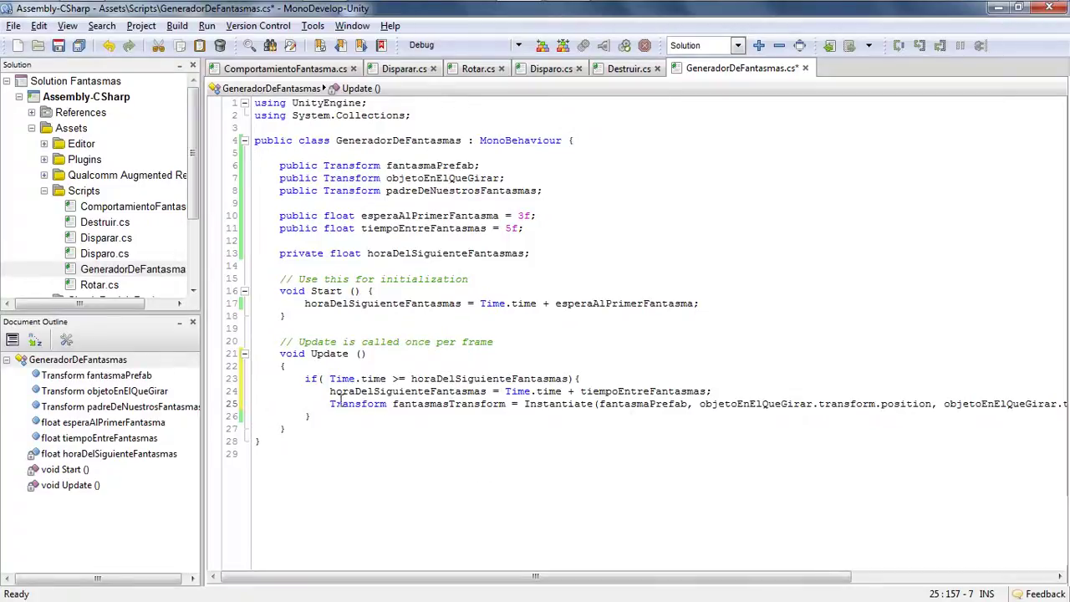
{"action": "left_click", "coordinate": [419, 404]}
{"action": "double_click", "coordinate": [415, 404]}
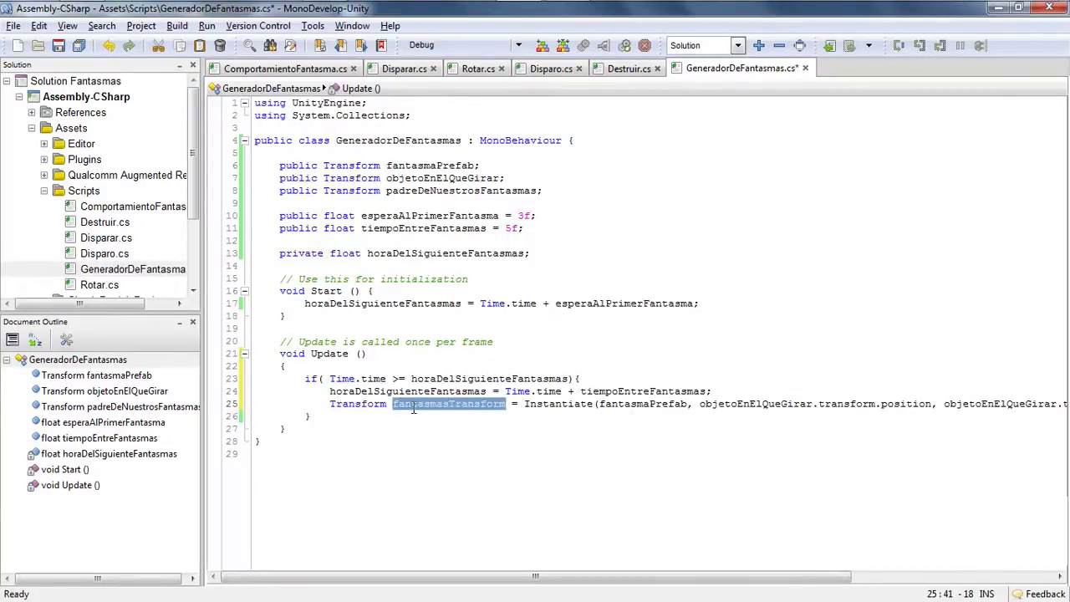
{"action": "left_click", "coordinate": [418, 405]}
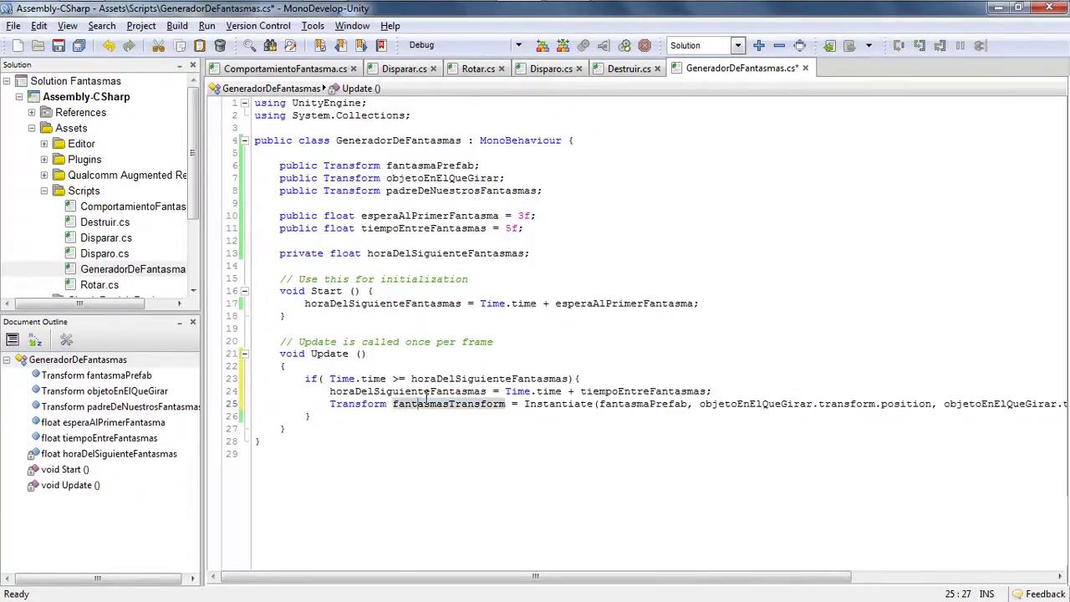
{"action": "key", "text": "End"}
{"action": "key", "text": "Return"}
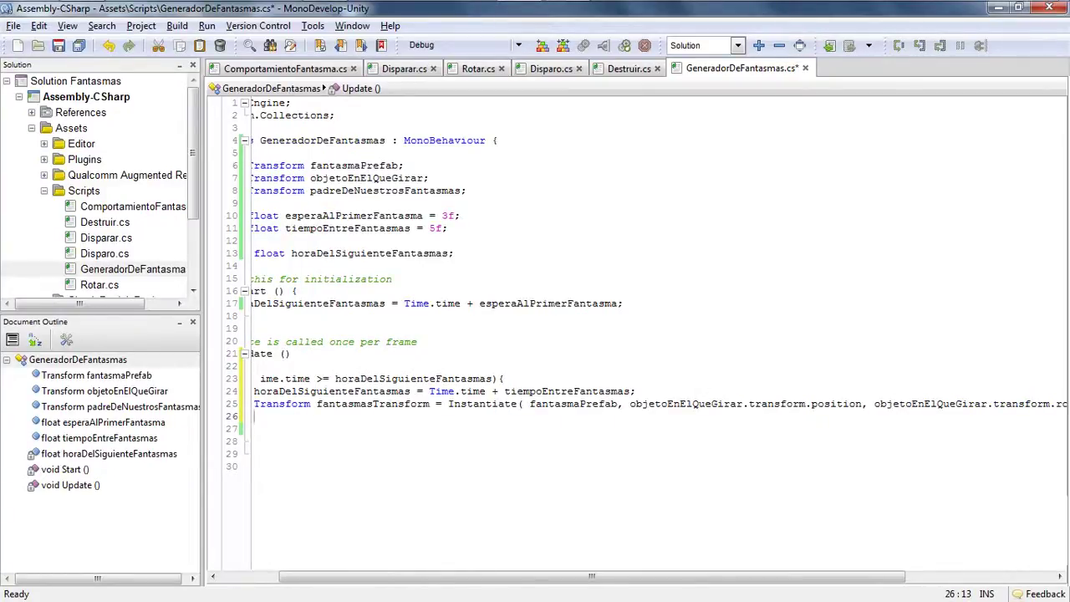
- Add fantasmasTransform.parent = padreDeNuestrosFantasmas; on line 26
{"action": "type", "text": "fa"}
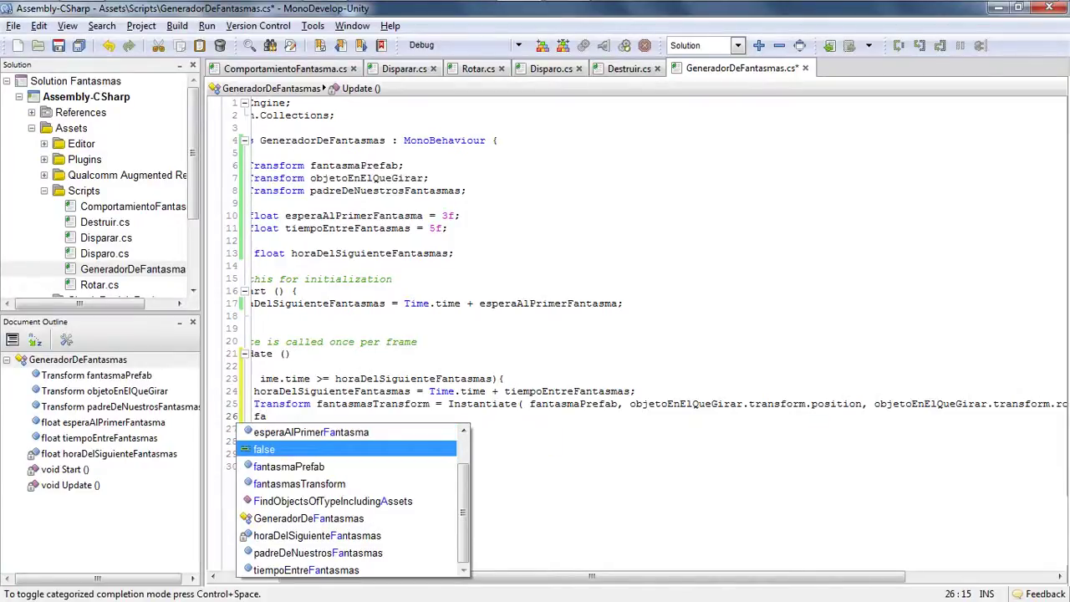
{"action": "type", "text": "nt"}
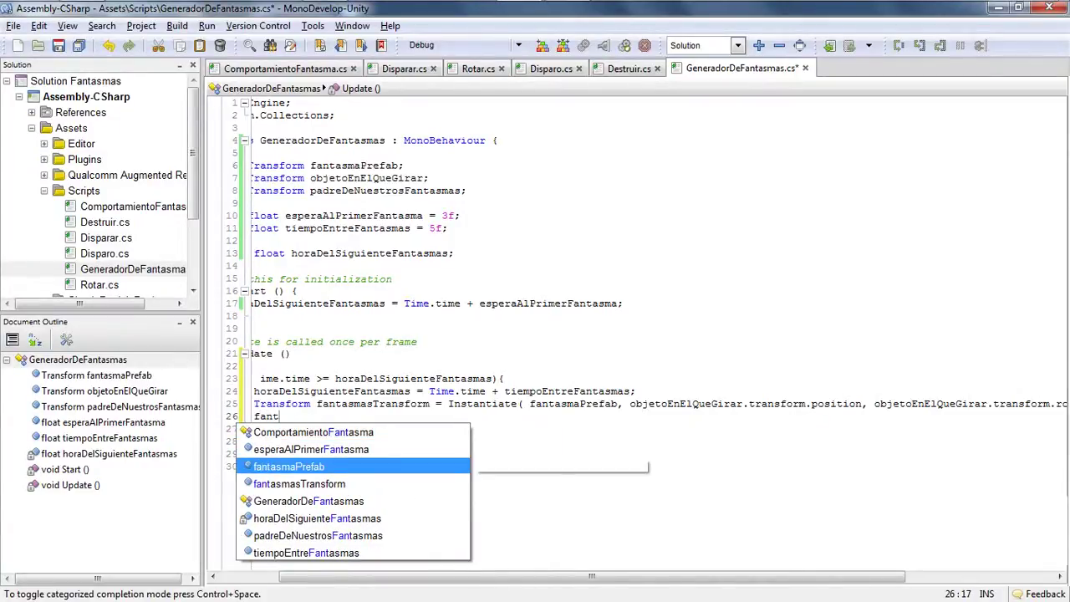
{"action": "key", "text": "Down"}
{"action": "key", "text": "Return"}
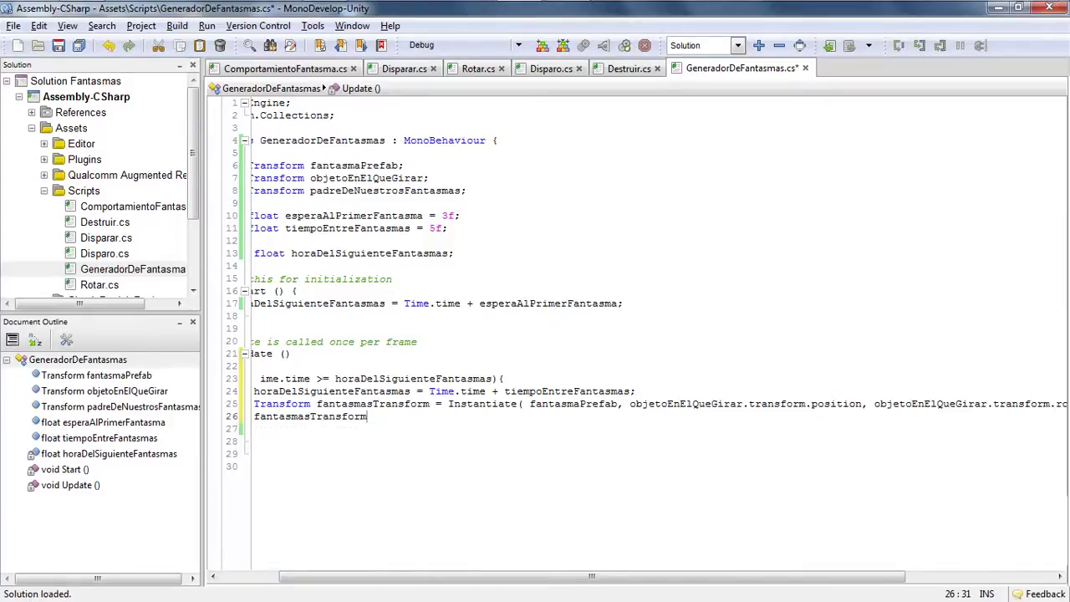
{"action": "type", "text": ".parent "}
{"action": "type", "text": "= prad"}
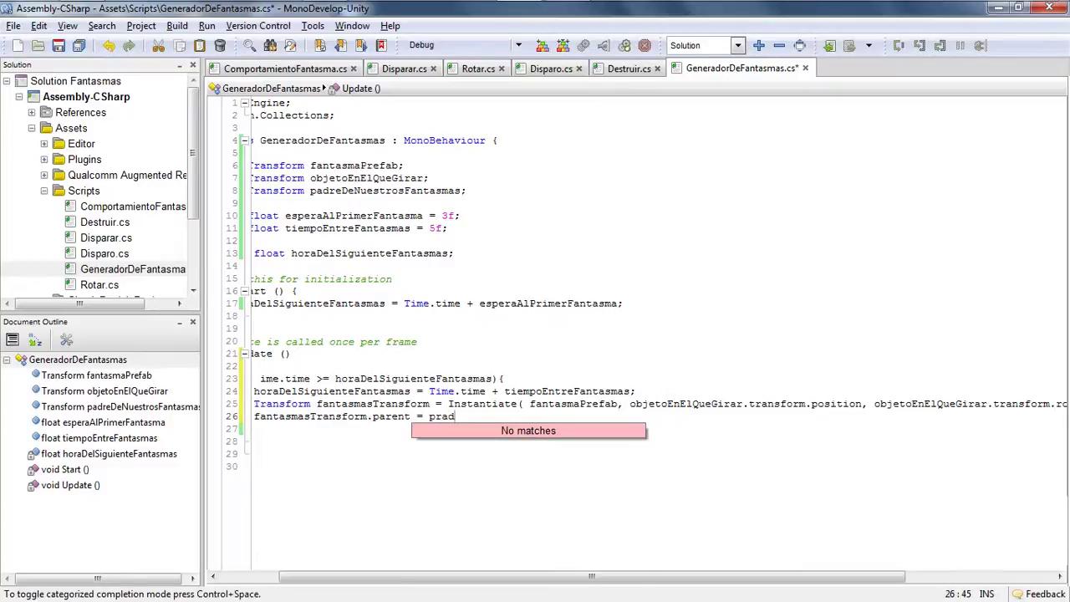
{"action": "key", "text": "BackSpace"}
{"action": "key", "text": "BackSpace"}
{"action": "key", "text": "BackSpace"}
{"action": "type", "text": "a"}
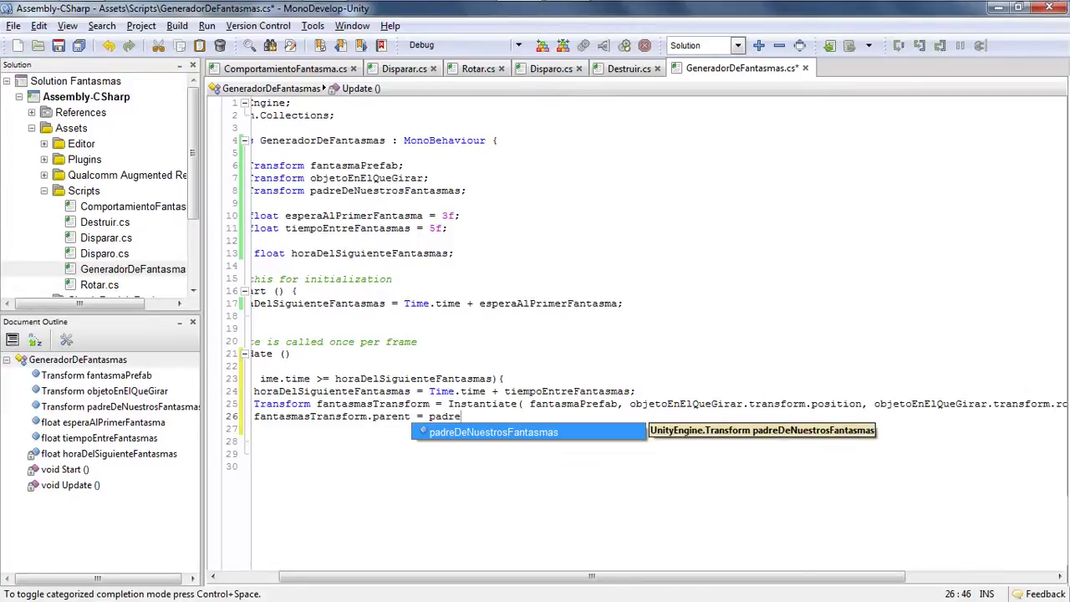
{"action": "key", "text": "Return"}
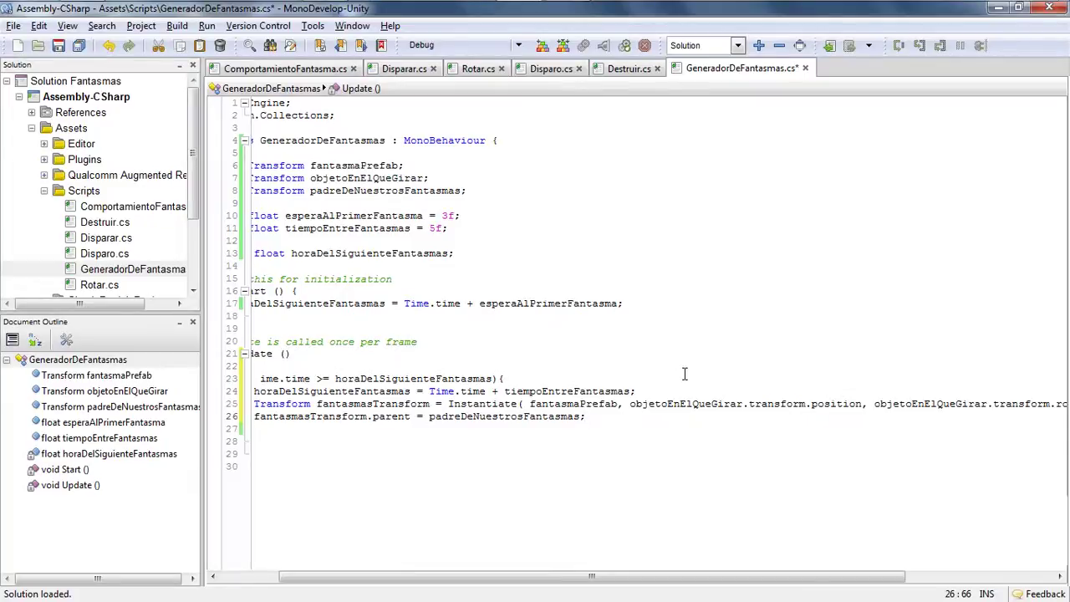
{"action": "key", "text": "Return"}
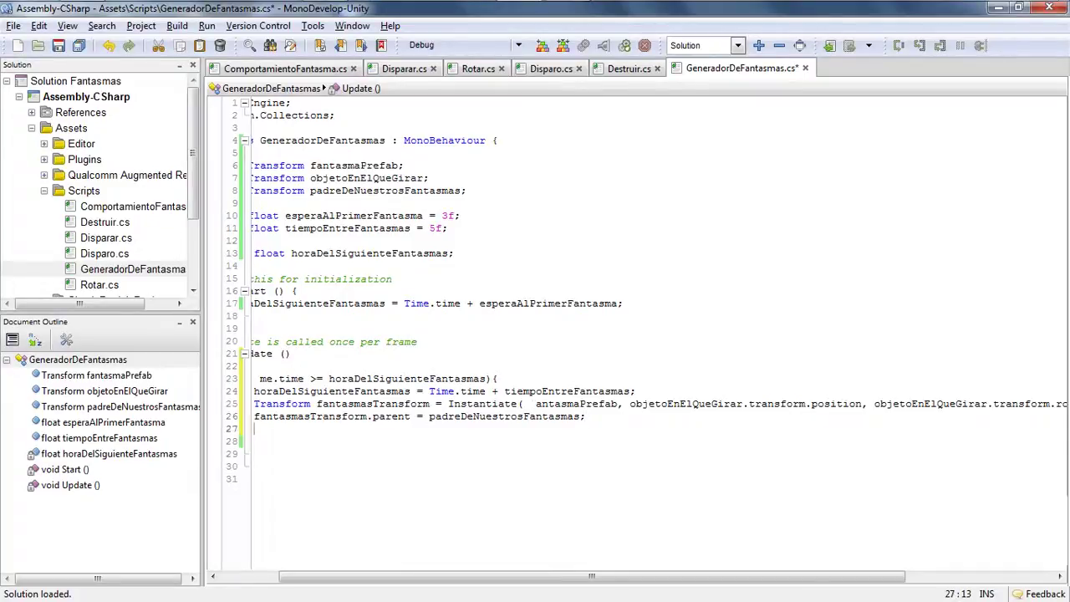
- Restore 'Time.time' in the line 23 if condition and save the script
{"action": "left_click_drag", "start_coordinate": [557, 575], "coordinate": [505, 576]}
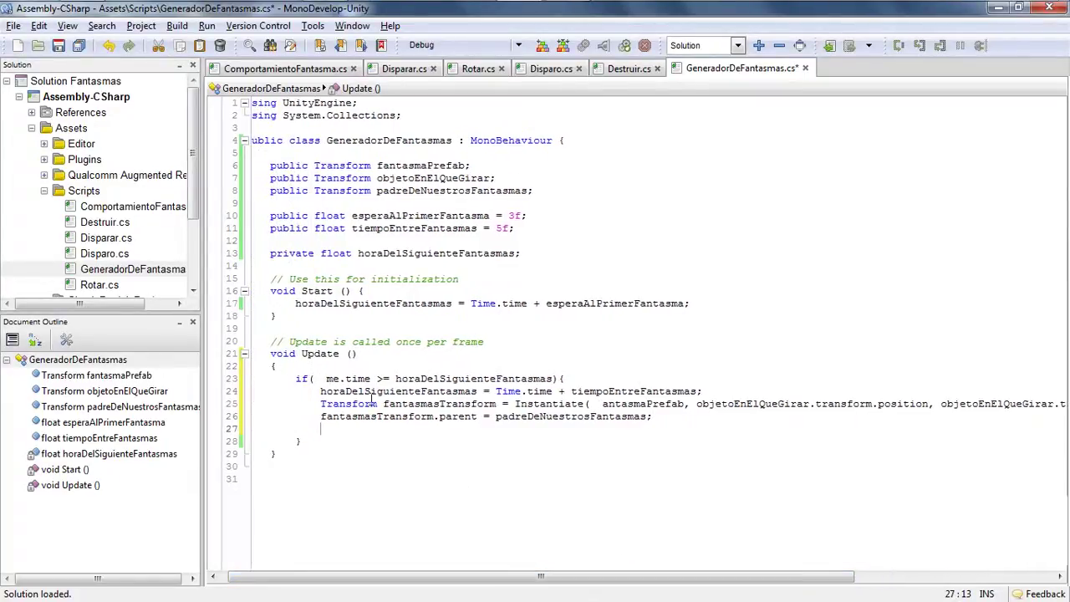
{"action": "left_click_drag", "start_coordinate": [327, 379], "coordinate": [315, 381]}
{"action": "type", "text": "Ti"}
{"action": "key", "text": "ctrl+s"}
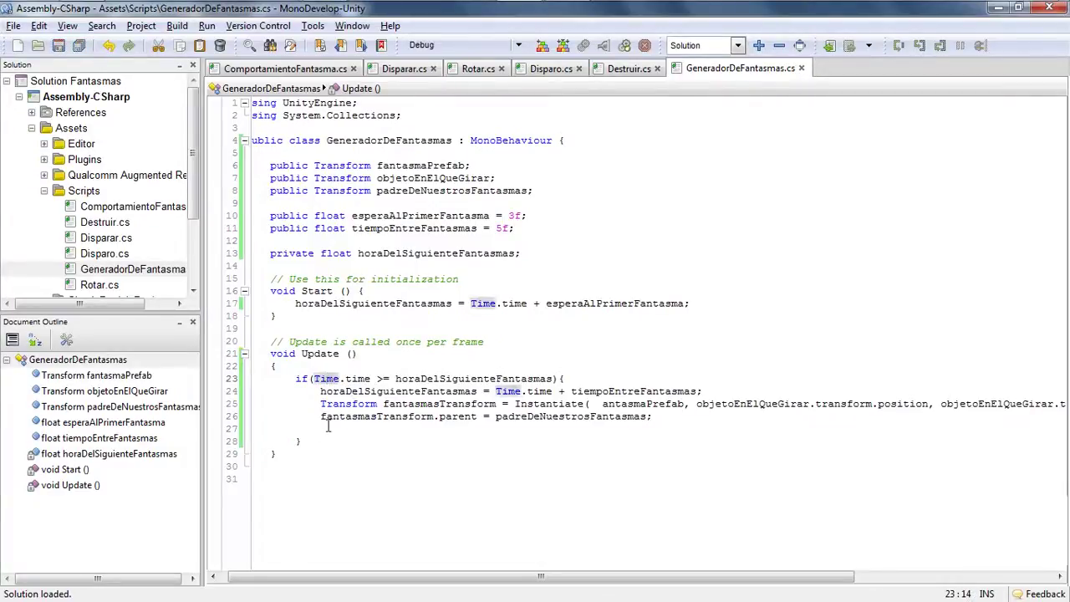
{"action": "left_click", "coordinate": [326, 427]}
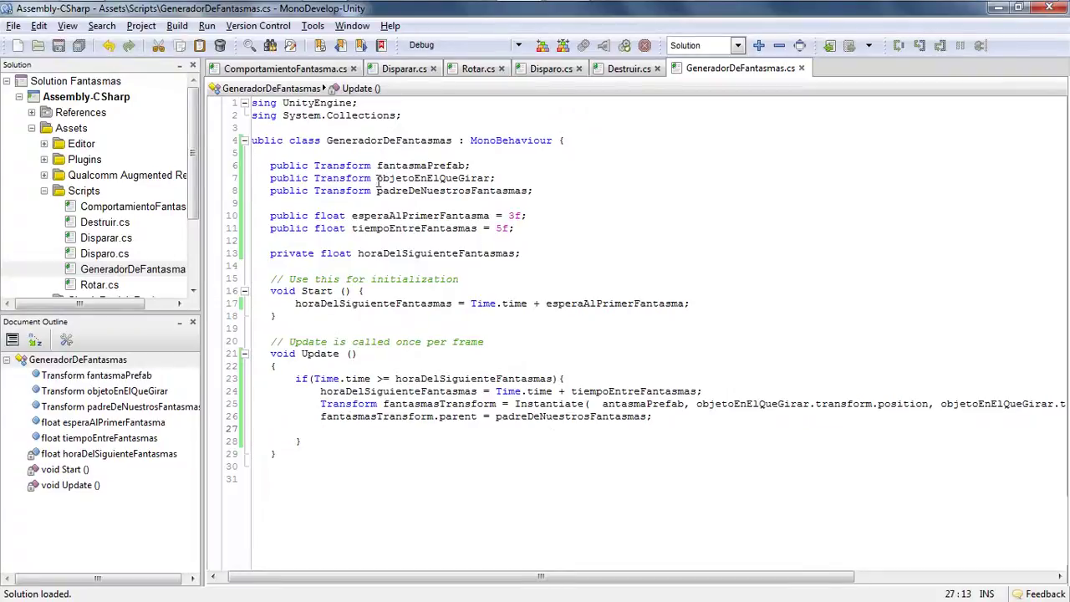
{"action": "left_click_drag", "start_coordinate": [377, 179], "coordinate": [499, 177]}
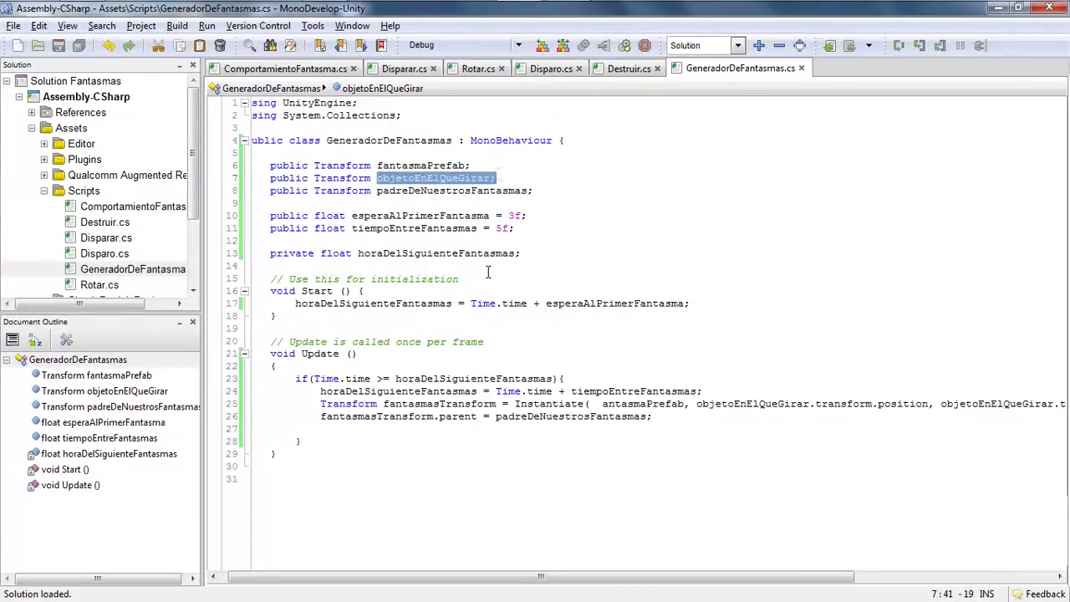
{"action": "key", "text": "alt+Tab"}
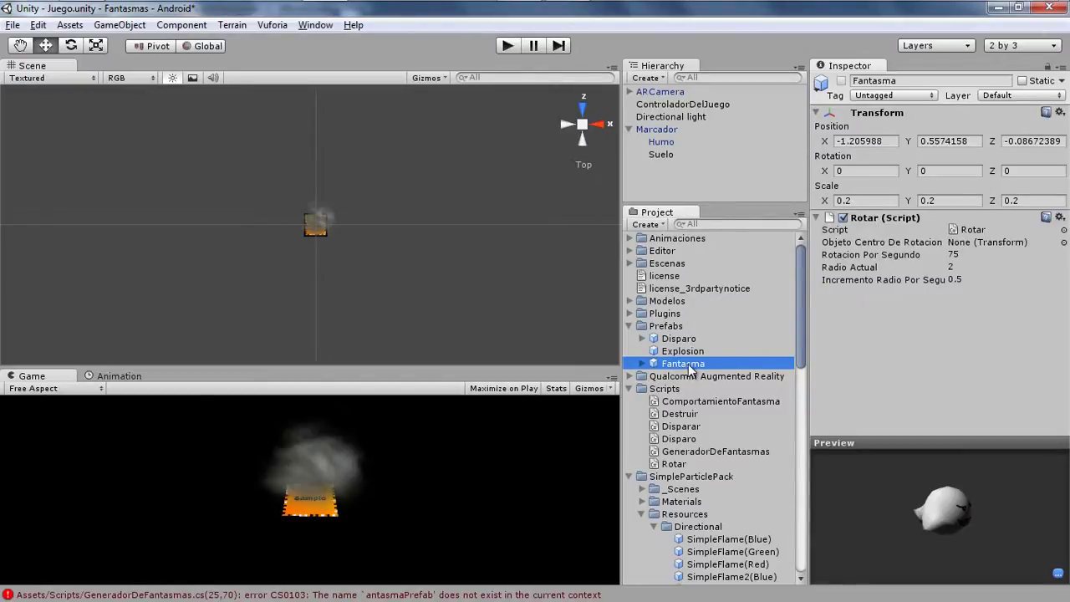
{"action": "key", "text": "alt+Tab"}
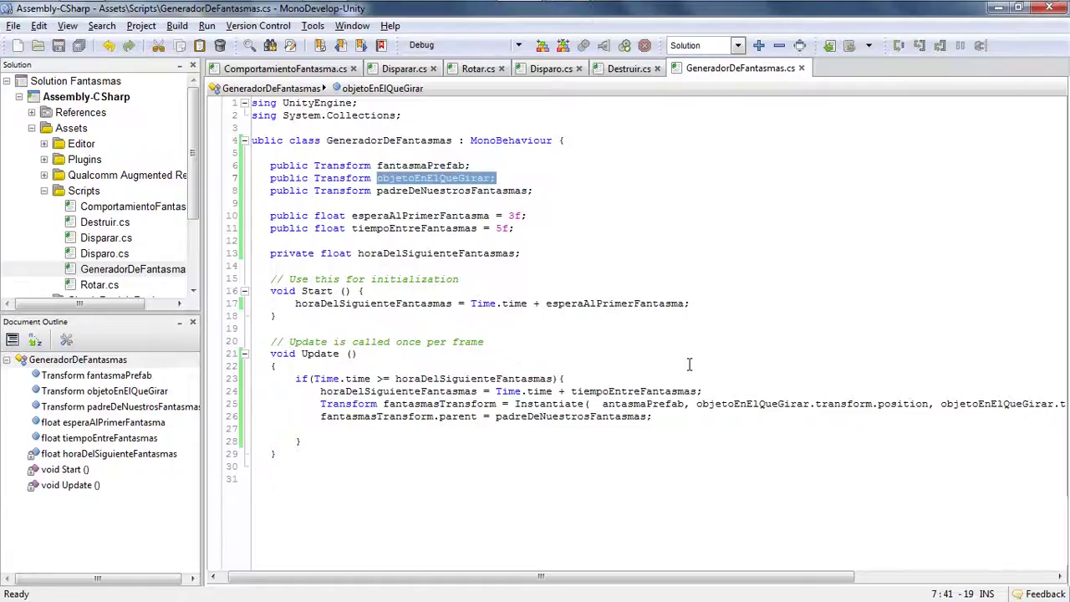
{"action": "left_click", "coordinate": [322, 429]}
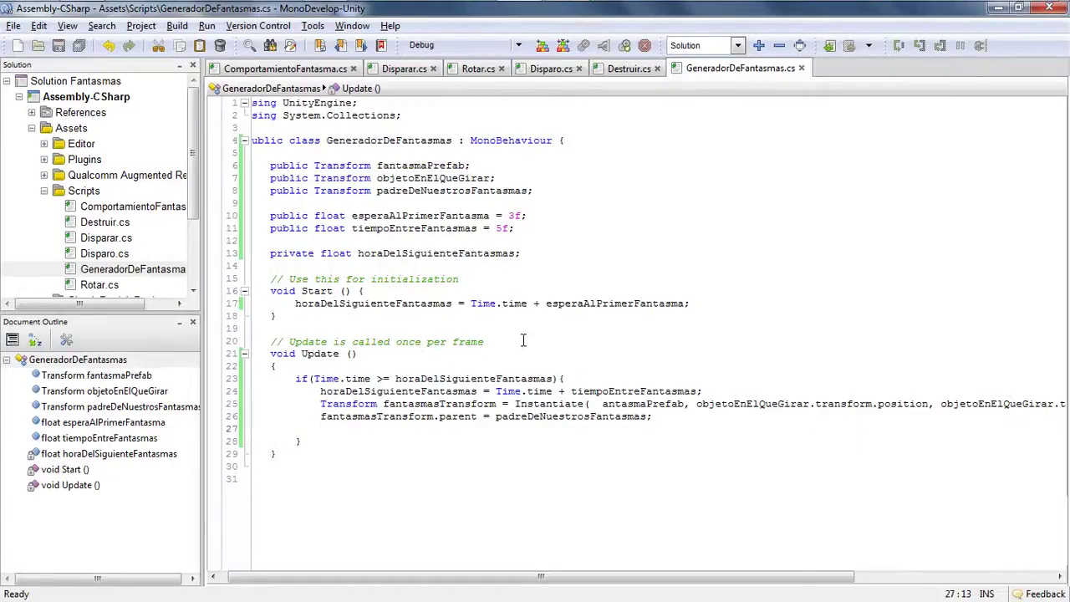
- Write line 27 as Rotar rotar = fantasmasTransform.GetComponent<Rotar>(); to store the ghost's Rotar component
{"action": "type", "text": "Rotar "}
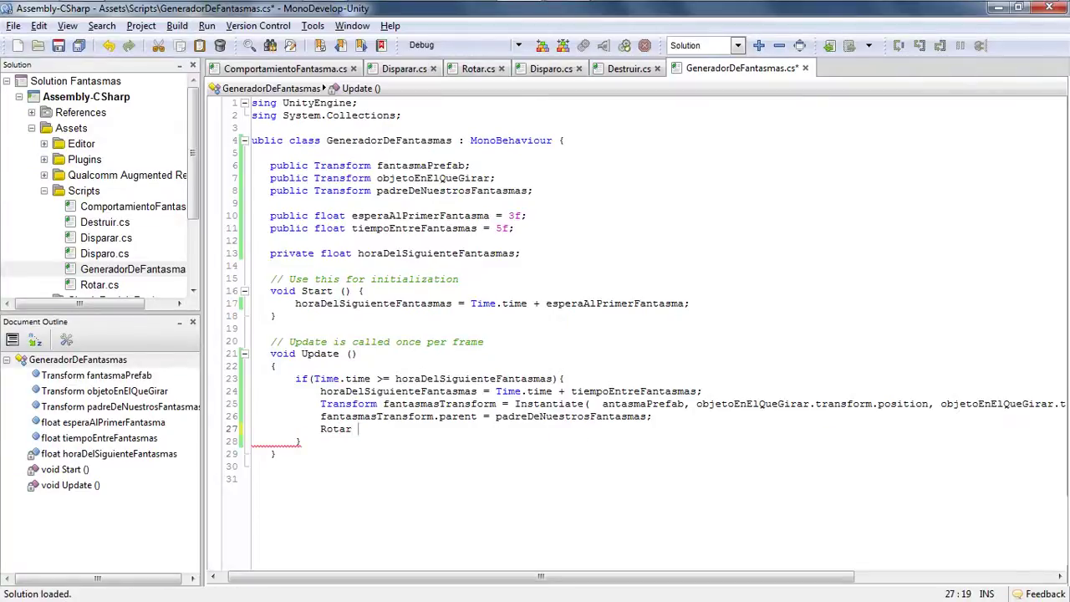
{"action": "type", "text": "rotar "}
{"action": "type", "text": "="}
{"action": "key", "text": "alt+Tab"}
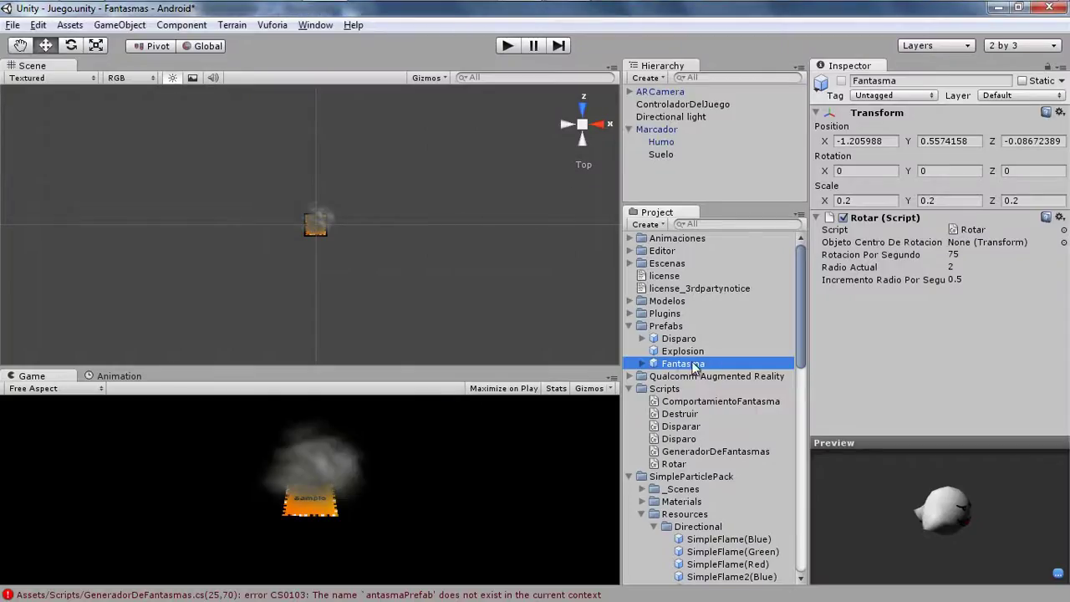
{"action": "key", "text": "alt+Tab"}
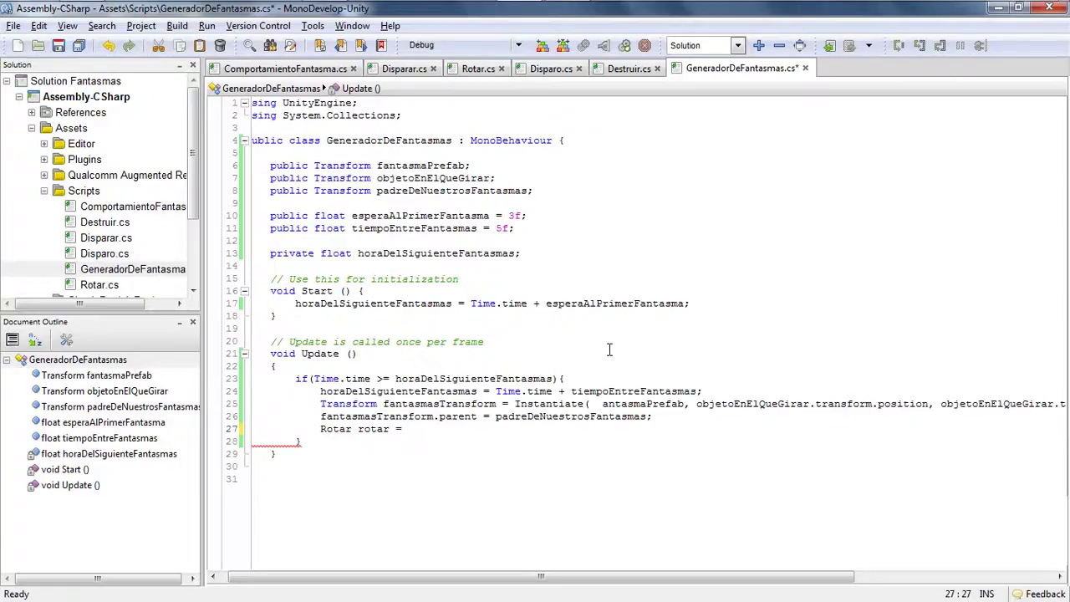
{"action": "type", "text": "fantasmasTransform"}
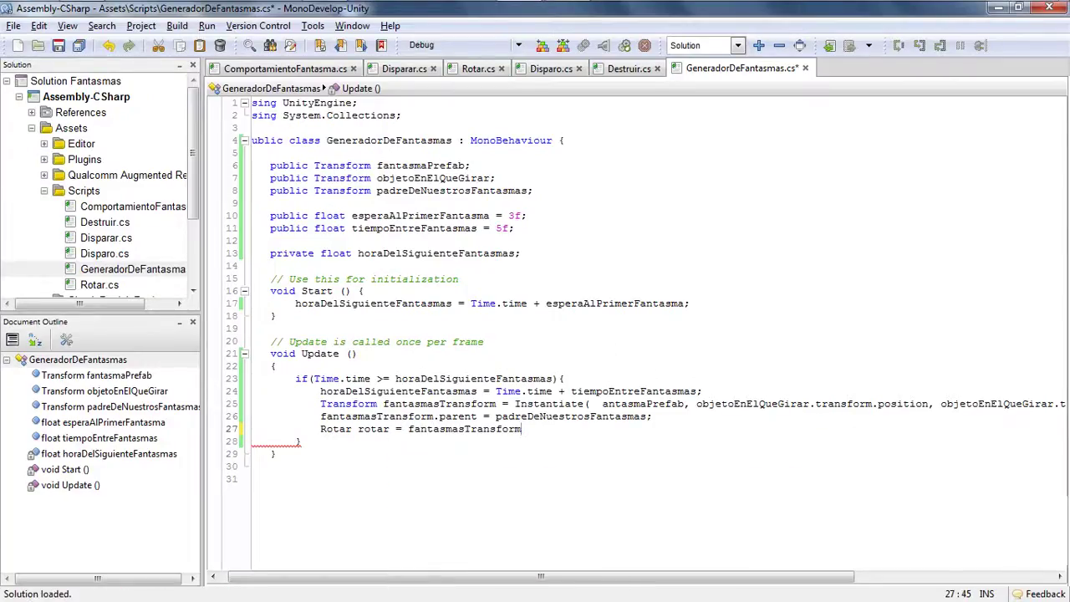
{"action": "type", "text": ".g"}
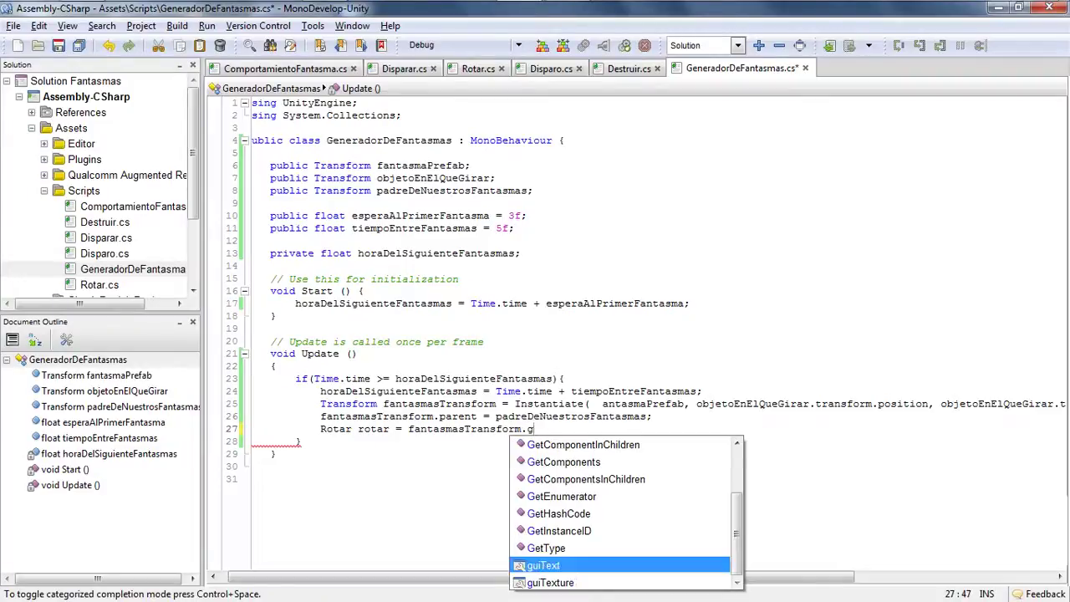
{"action": "type", "text": "etcom"}
{"action": "key", "text": "Return"}
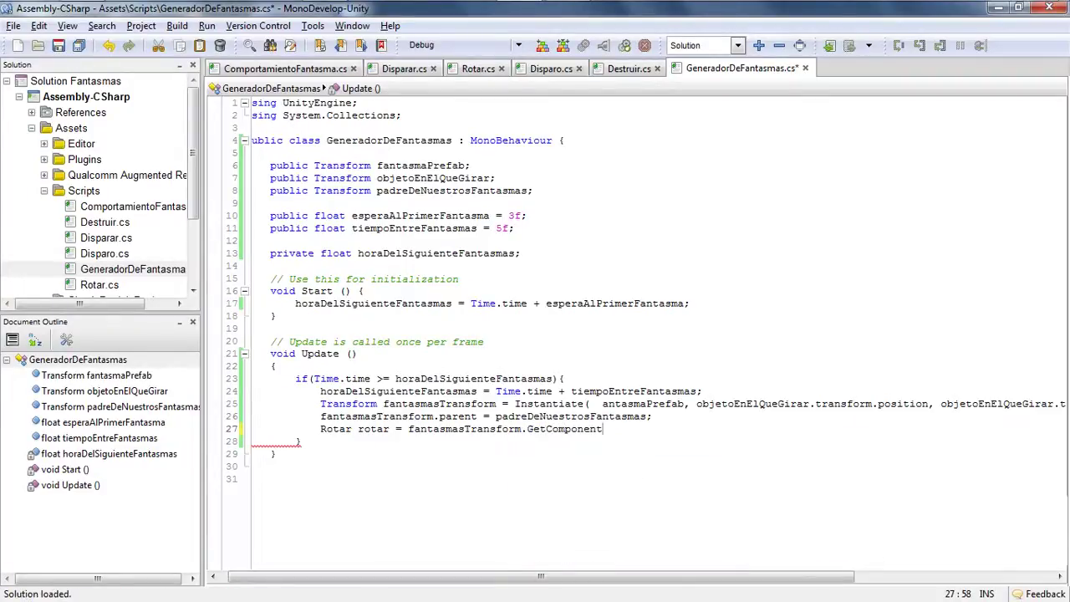
{"action": "key", "text": "alt+Tab"}
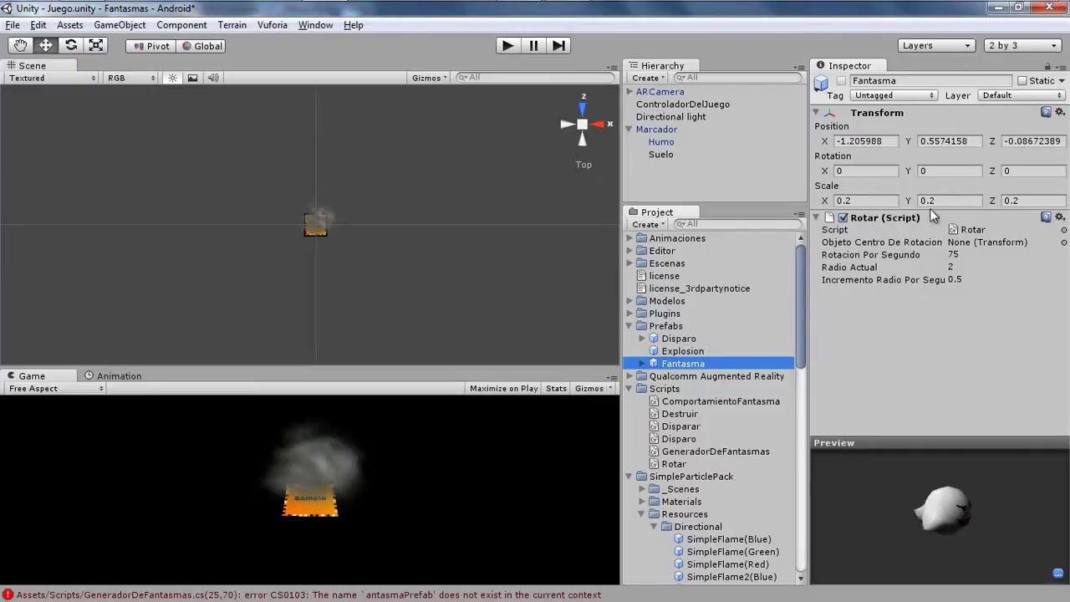
{"action": "key", "text": "alt+Tab"}
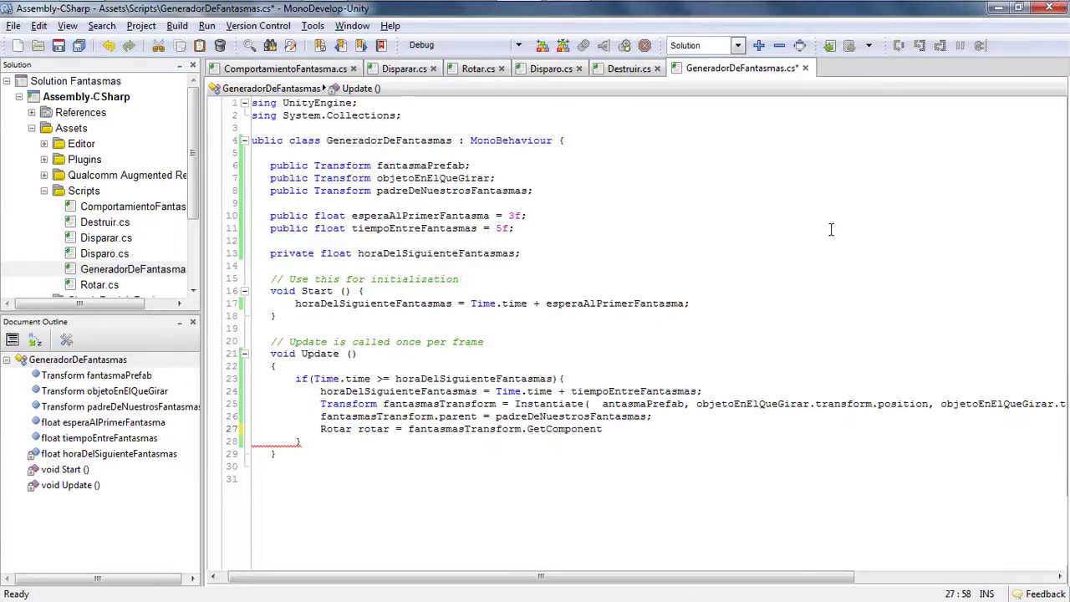
{"action": "type", "text": "<"}
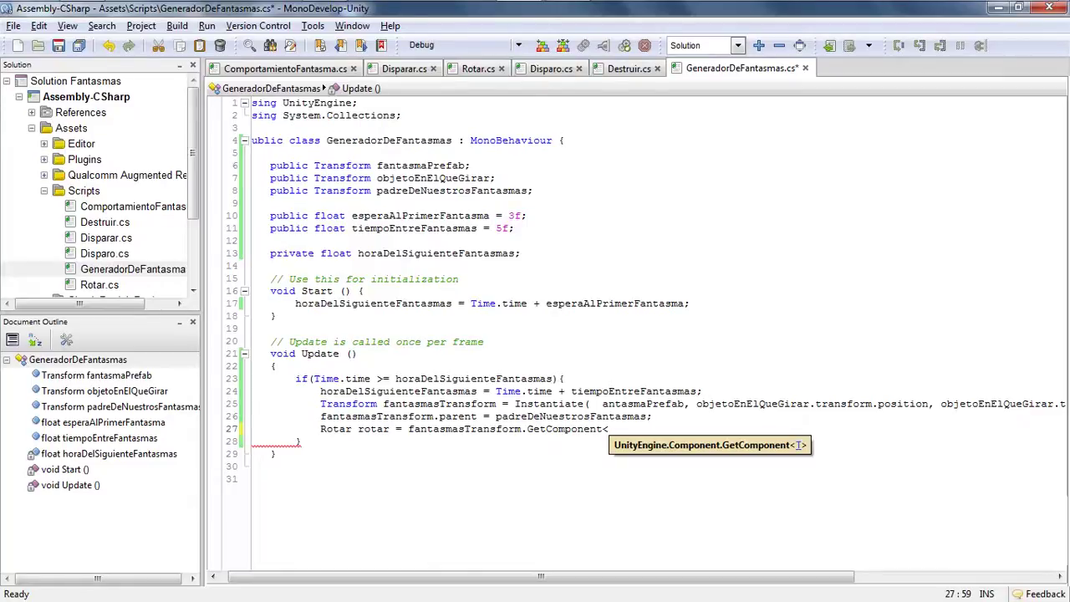
{"action": "type", "text": "Rotar"}
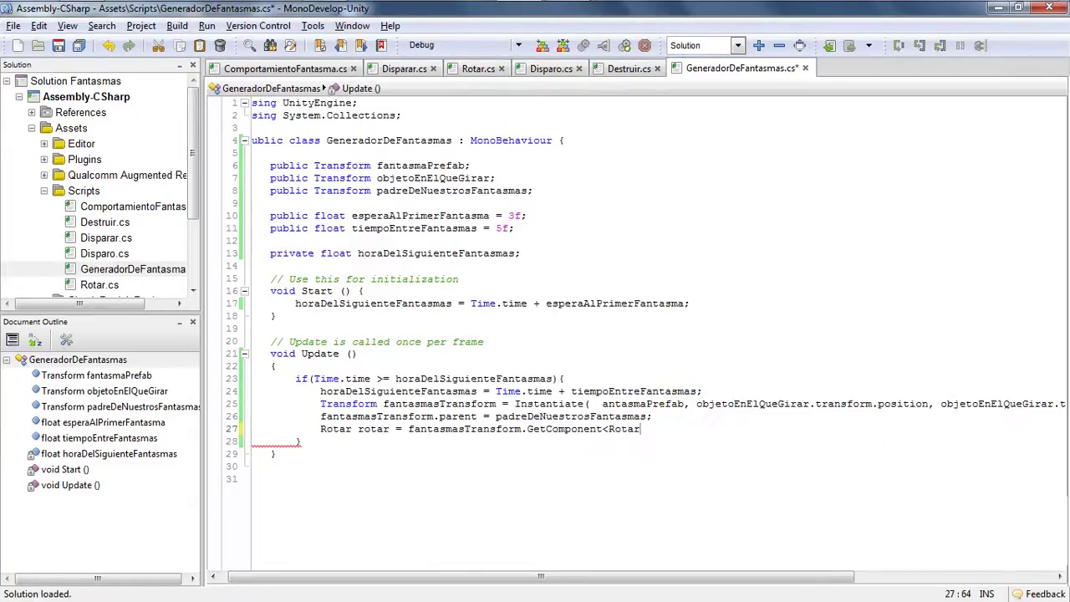
{"action": "type", "text": ">()"}
{"action": "type", "text": ";"}
{"action": "key", "text": "Return"}
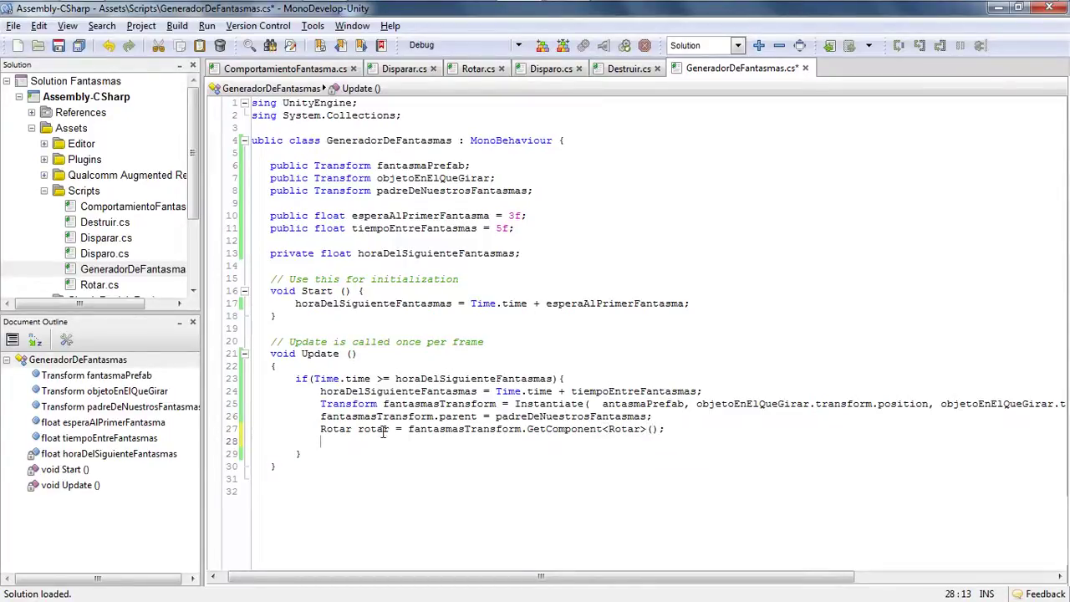
- Add line 28 rotar.objetoCentroDeRotacion = objetoEnElQueGirar; and save GeneradorDeFantasmas.cs
{"action": "key", "text": "alt+Tab"}
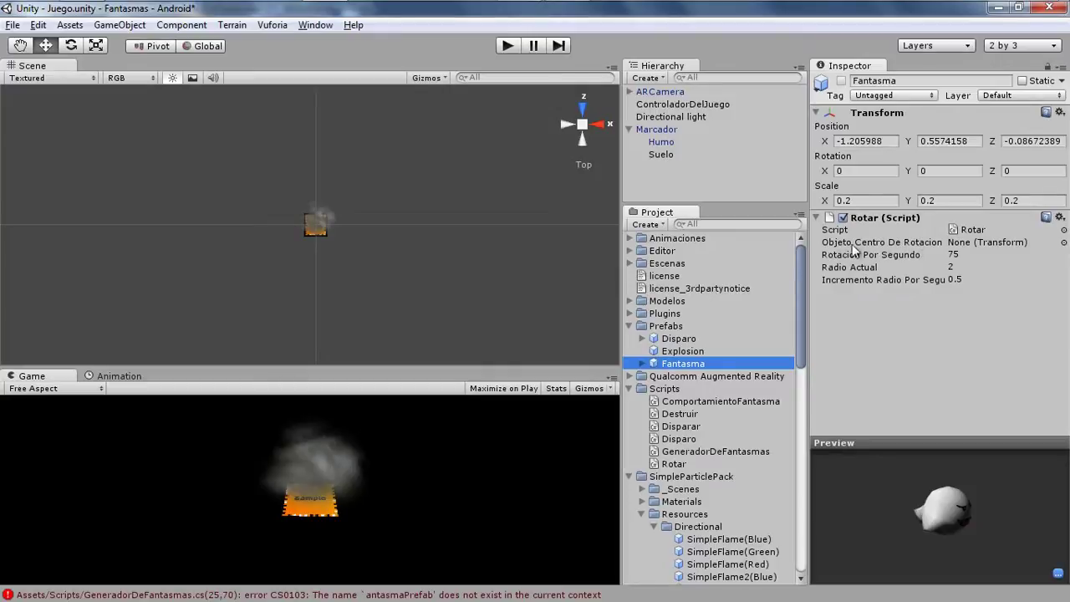
{"action": "key", "text": "alt+Tab"}
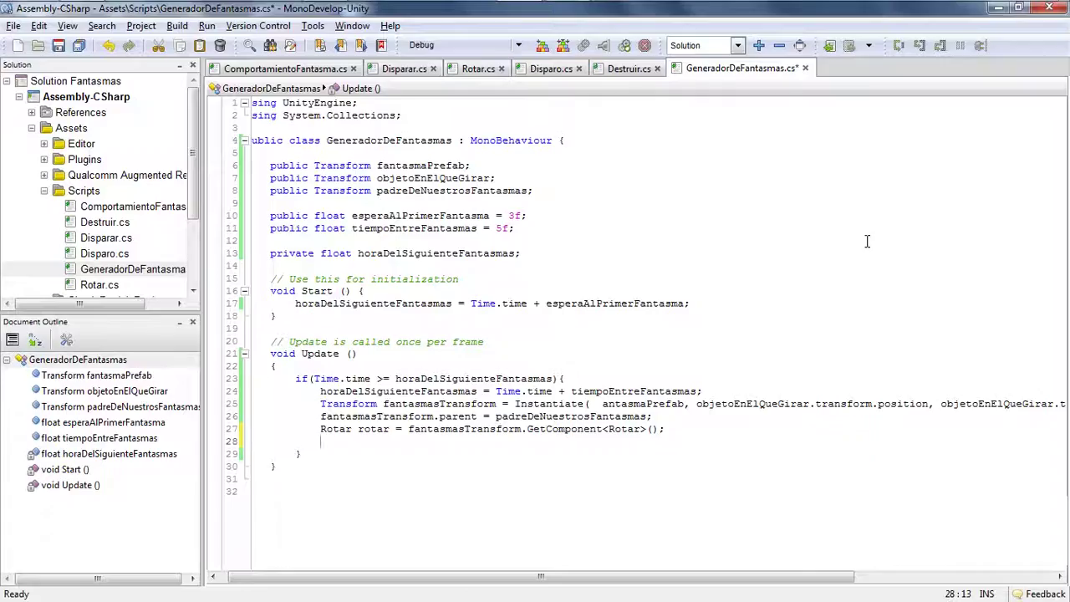
{"action": "type", "text": "rotar"}
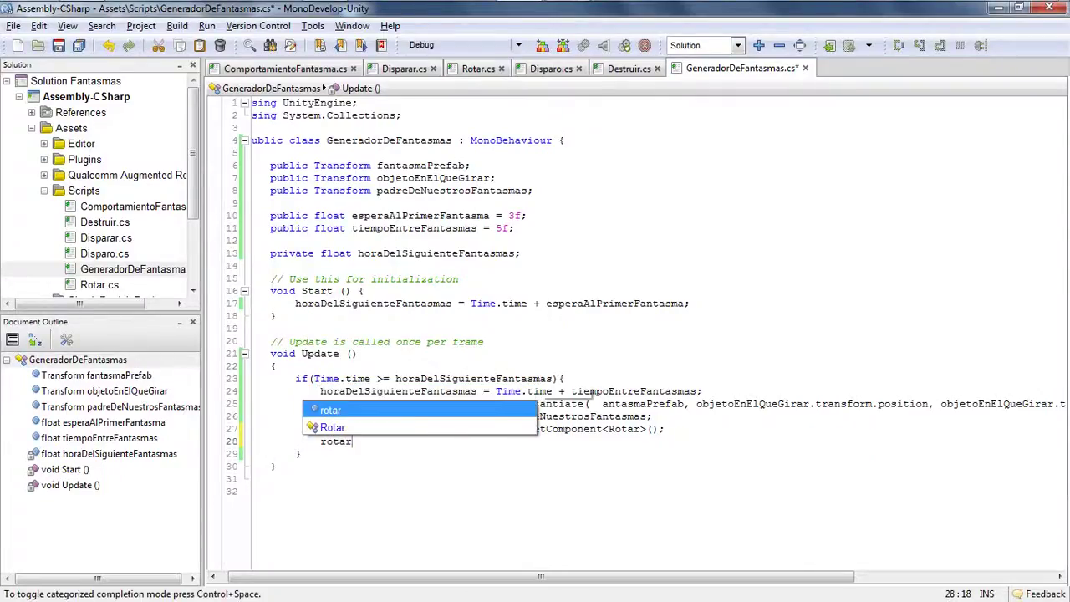
{"action": "type", "text": "."}
{"action": "key", "text": "alt+Tab"}
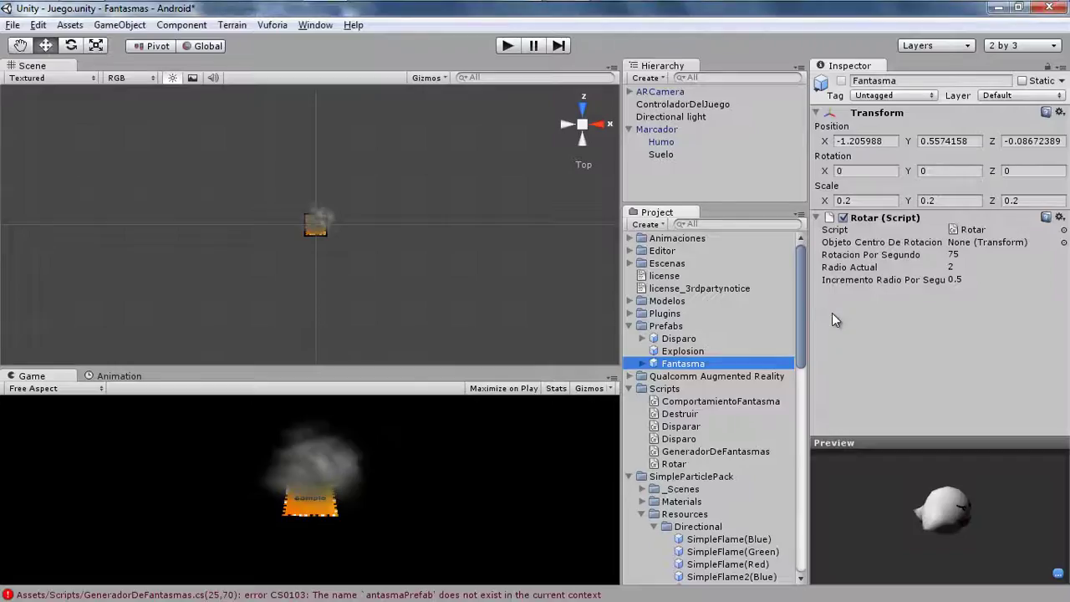
{"action": "key", "text": "alt+Tab"}
{"action": "key", "text": "ctrl+space"}
{"action": "type", "text": "o"}
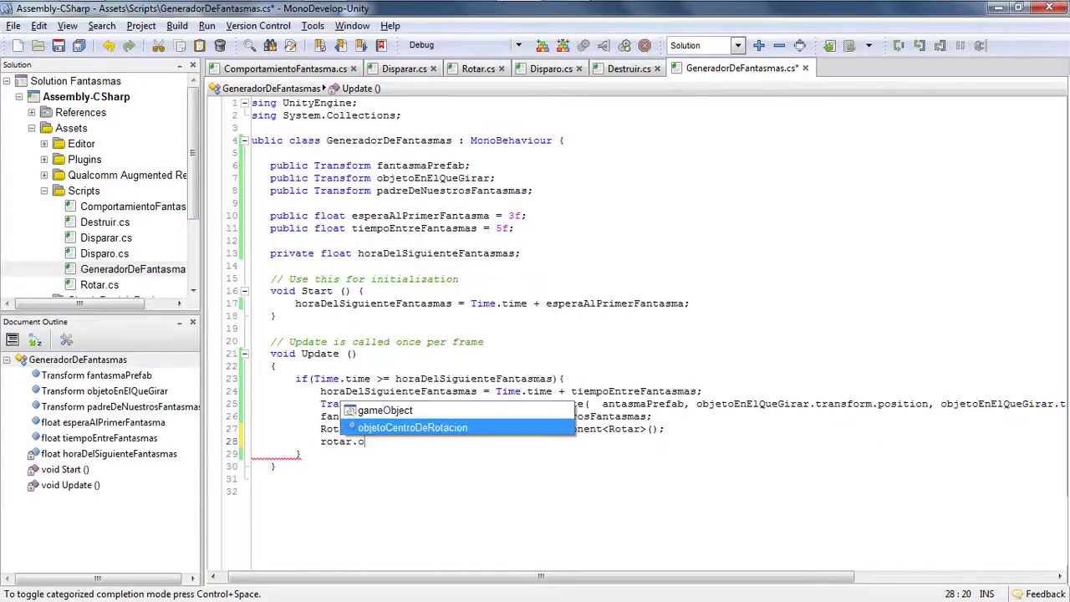
{"action": "type", "text": "b"}
{"action": "key", "text": "Return"}
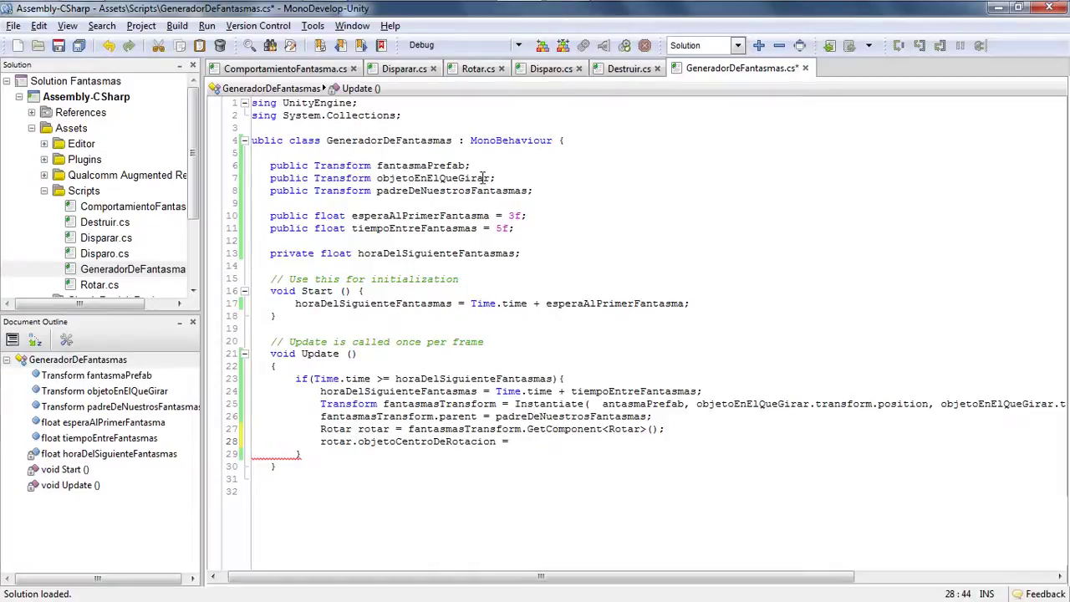
{"action": "type", "text": "obje"}
{"action": "key", "text": "Down"}
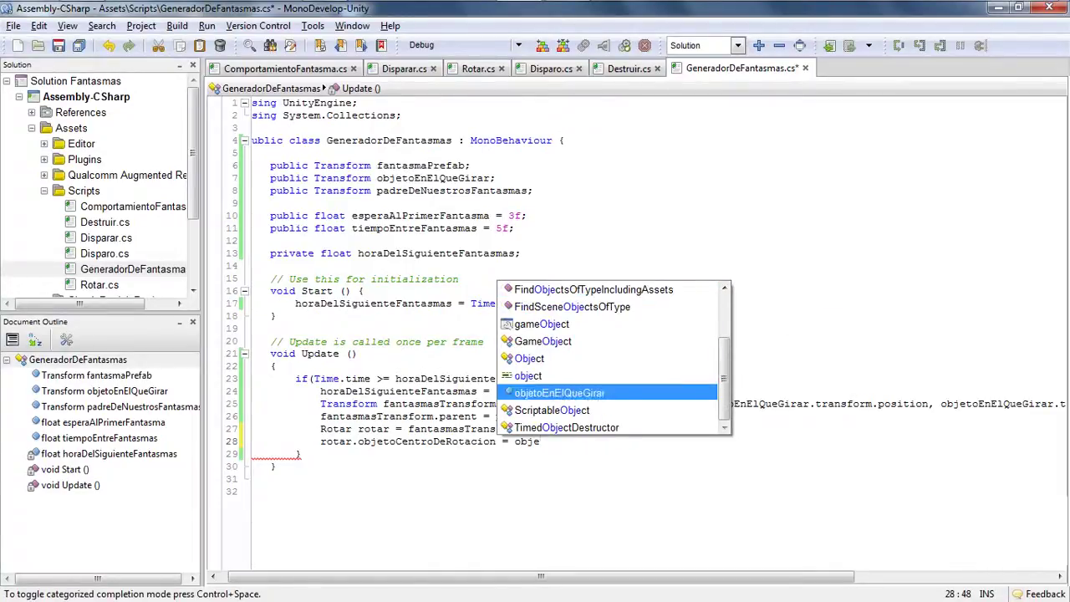
{"action": "key", "text": "Return"}
{"action": "key", "text": "ctrl+s"}
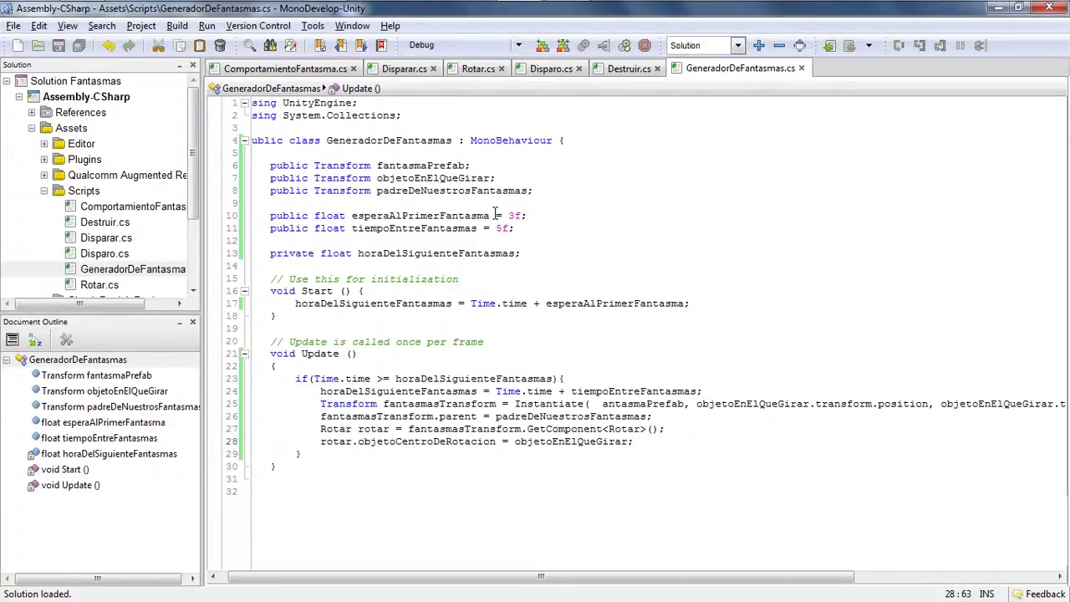
{"action": "mouse_move", "coordinate": [386, 215]}
- Open Unity's Console to read the line-25 compile errors CS0103, CS1502 and CS1503
{"action": "key", "text": "alt+Tab"}
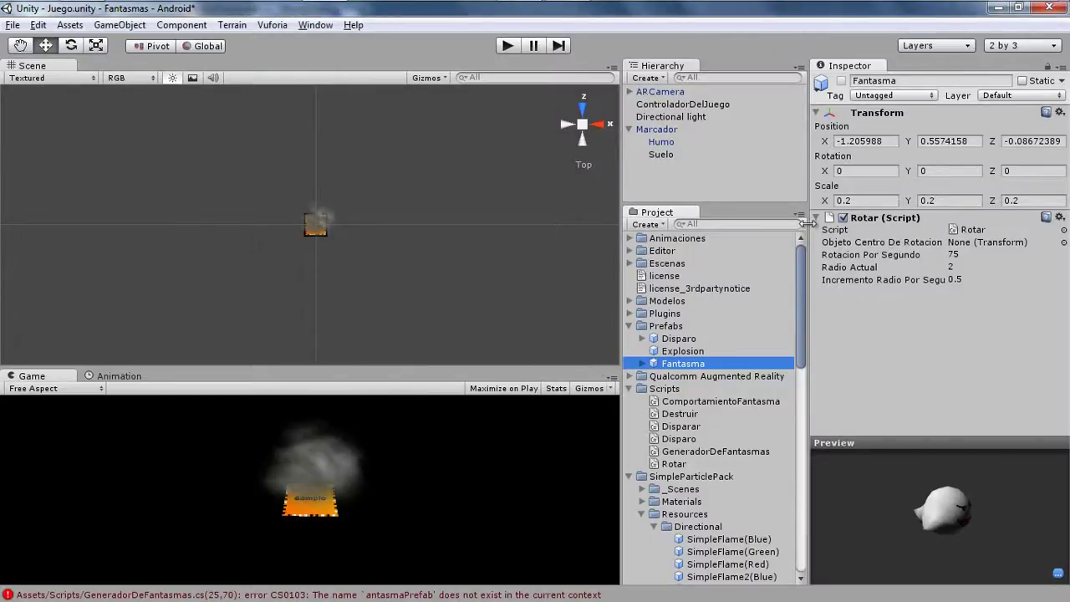
{"action": "left_click", "coordinate": [369, 595]}
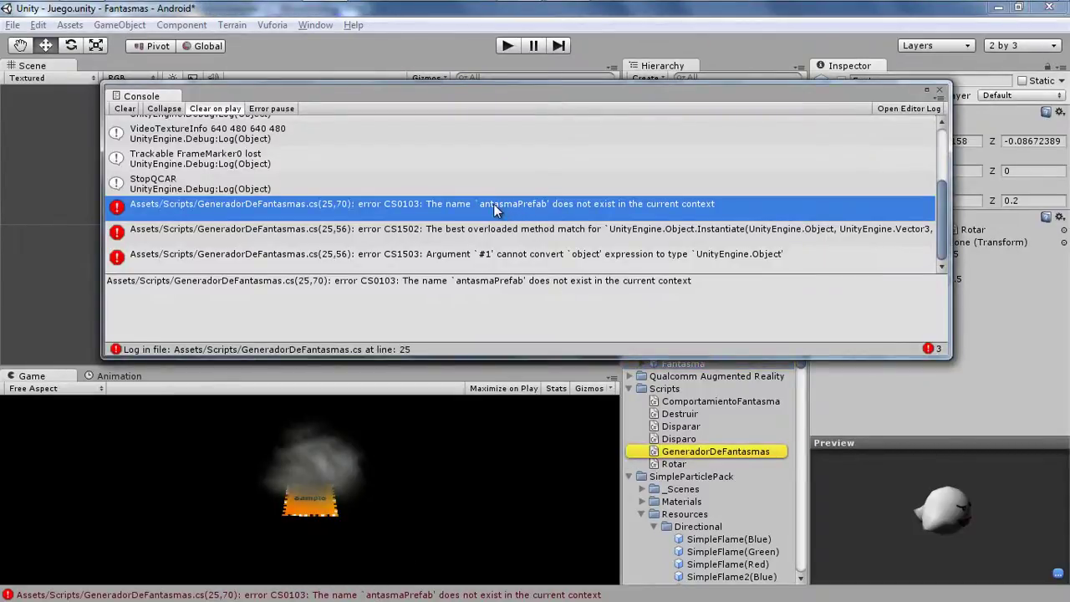
{"action": "key", "text": "alt"}
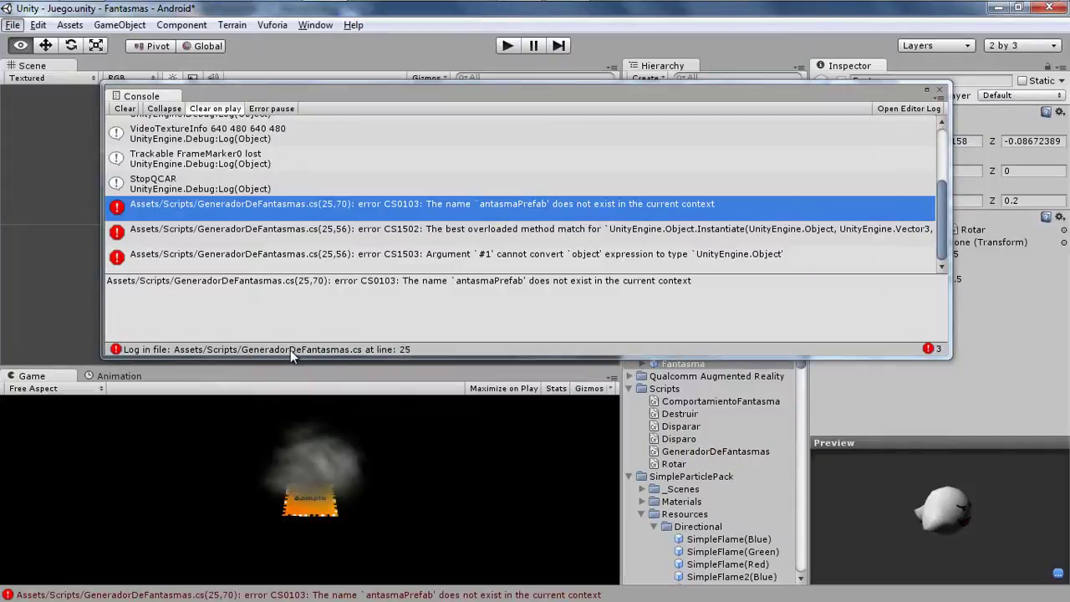
{"action": "key", "text": "alt+Tab"}
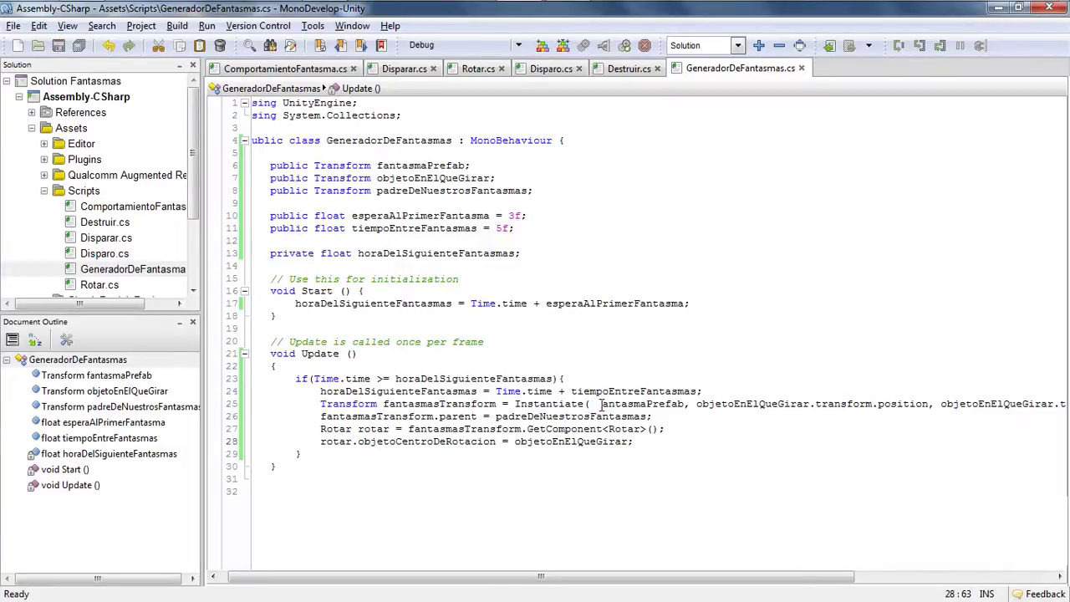
- Fix antasmaPrefab to fantasmaPrefab in the line-25 Instantiate call and save the script
{"action": "left_click_drag", "start_coordinate": [603, 406], "coordinate": [591, 406]}
{"action": "type", "text": "f"}
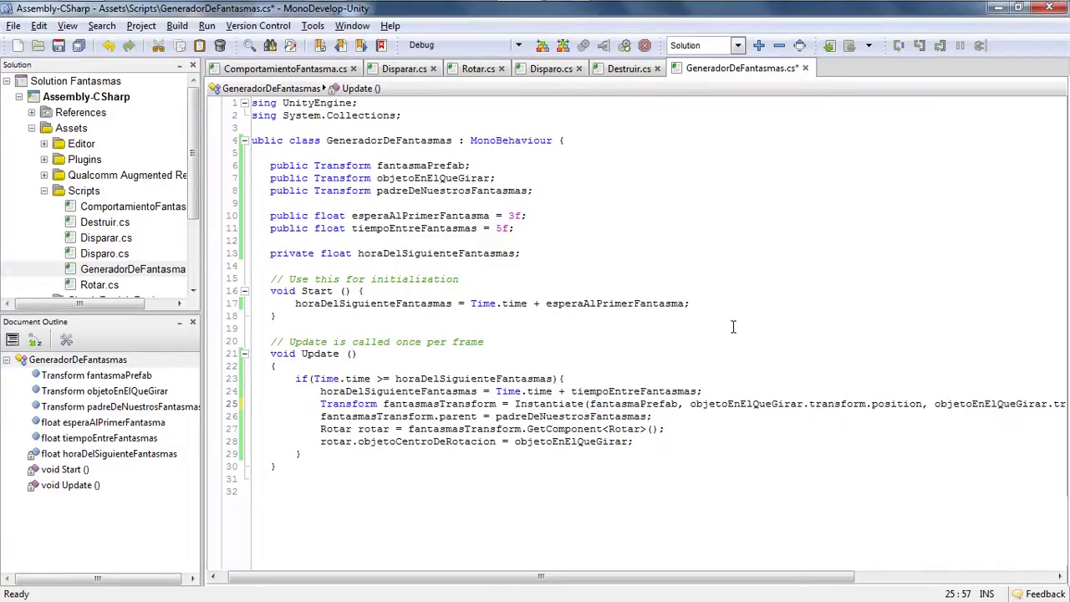
{"action": "key", "text": "ctrl+s"}
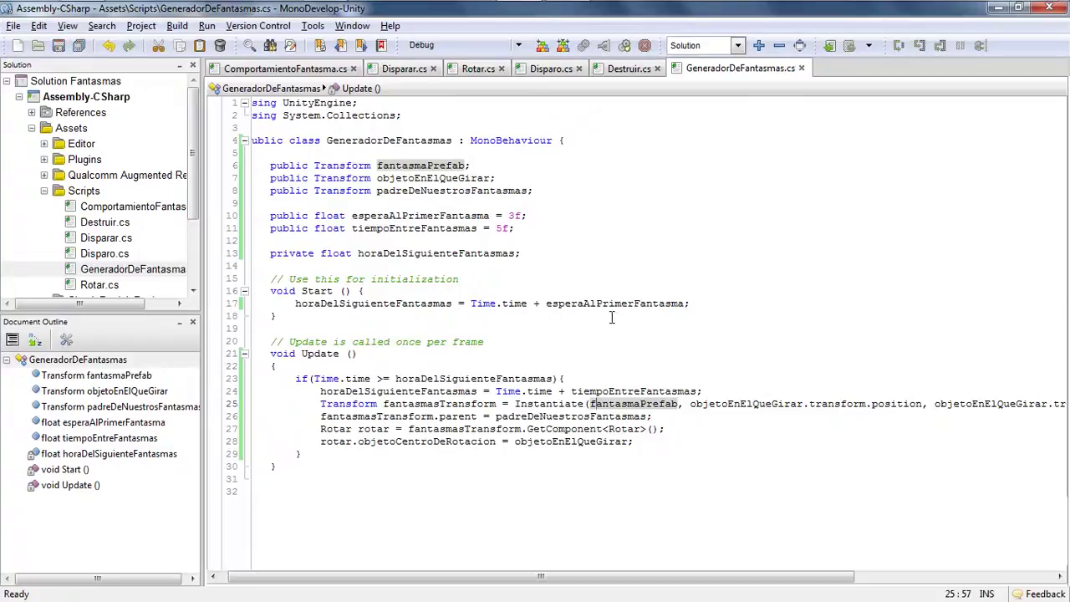
{"action": "key", "text": "alt+Tab"}
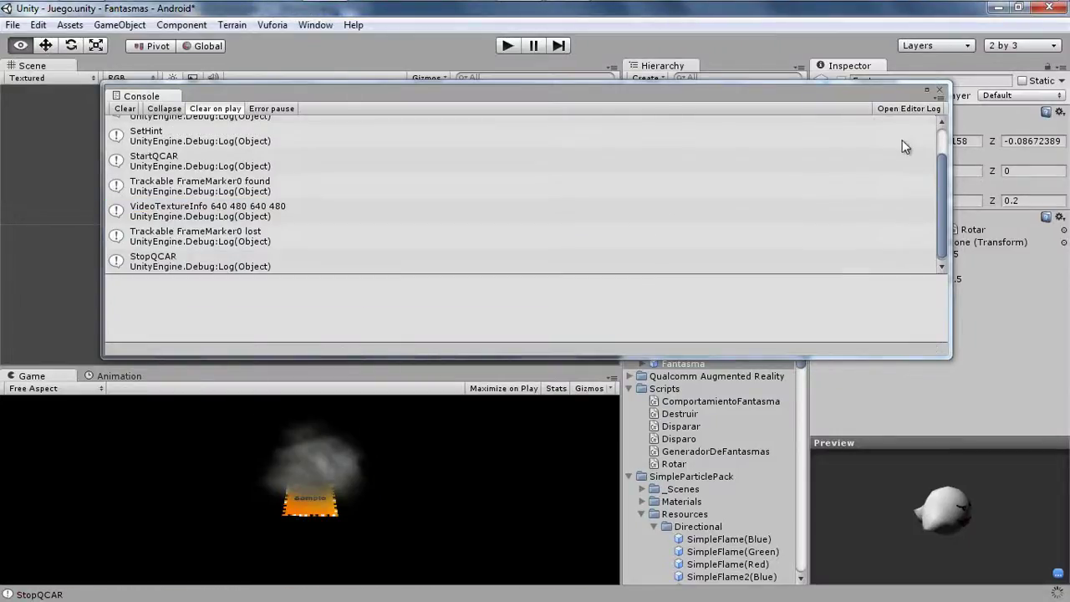
- Close the Console, then play and stop the scene while Fantasma clones spawn around the marker
{"action": "left_click", "coordinate": [940, 92]}
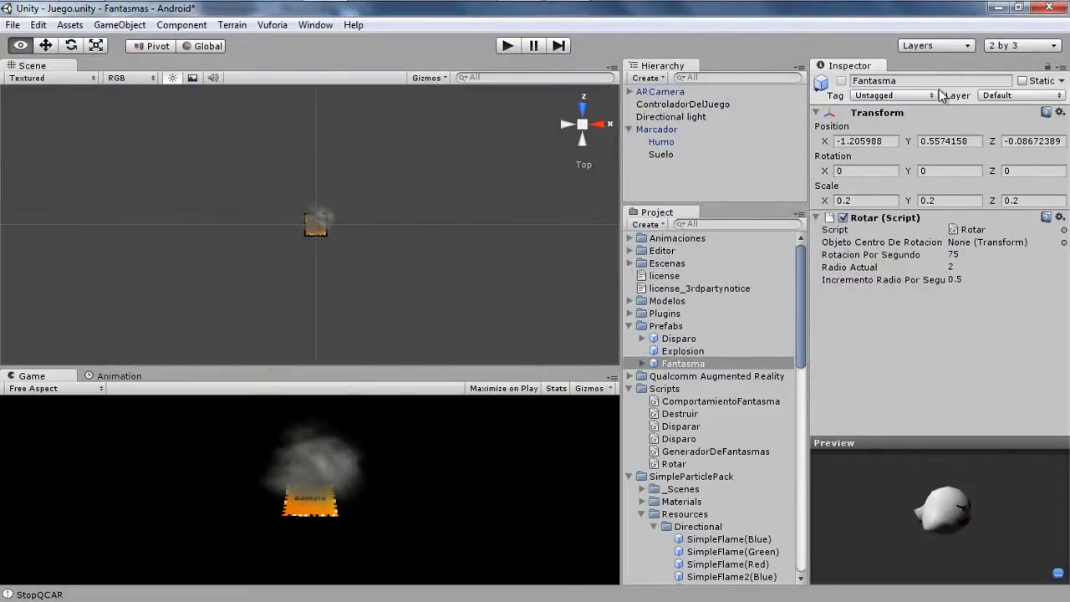
{"action": "left_click", "coordinate": [506, 46]}
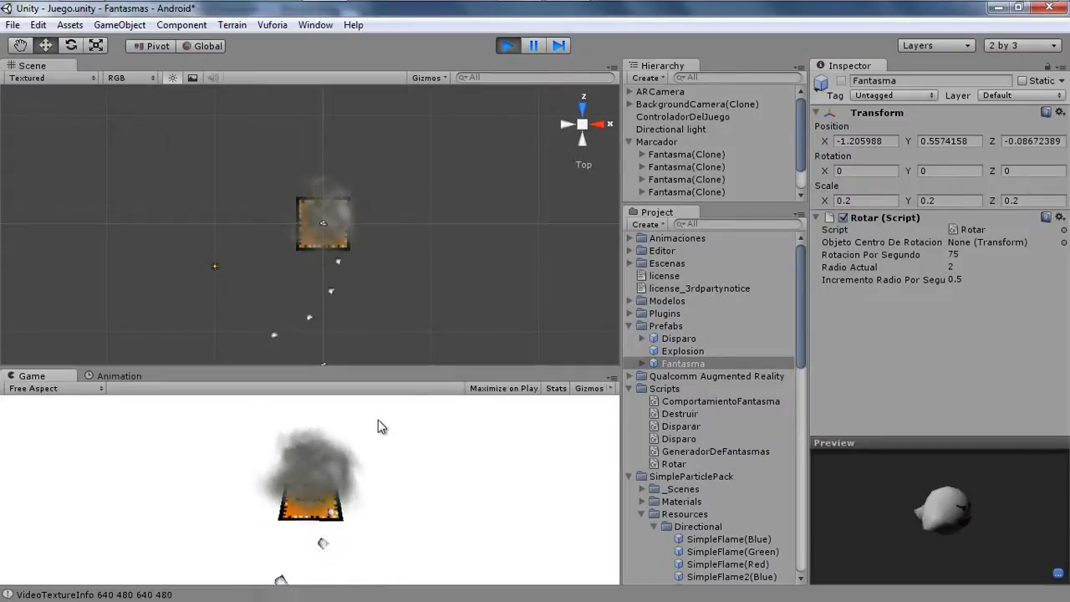
{"action": "left_click", "coordinate": [506, 46]}
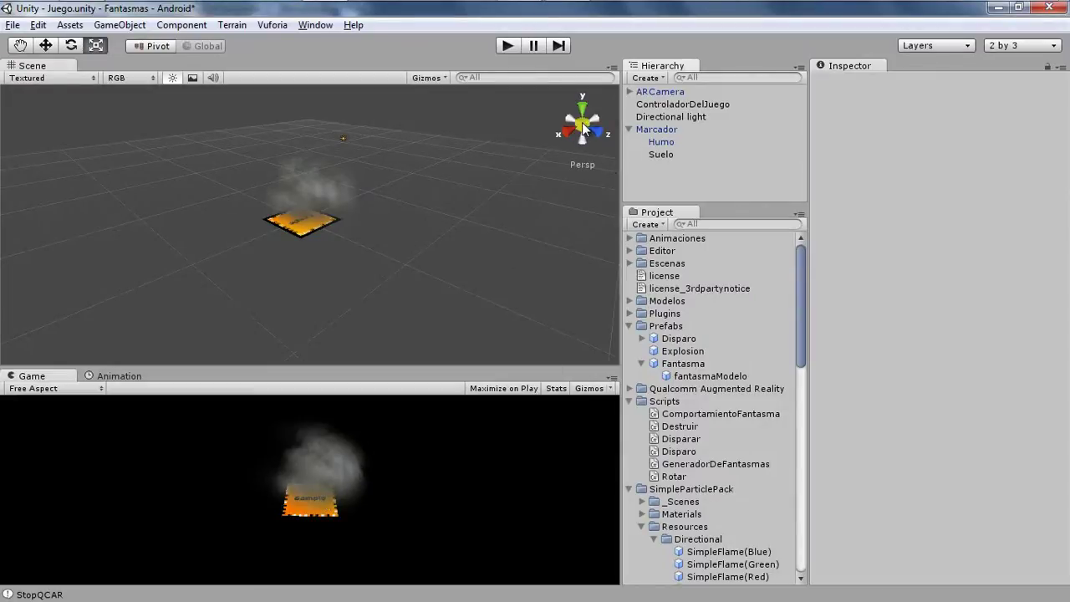
- Drag a Fantasma prefab instance into the scene and enlarge it
{"action": "left_click", "coordinate": [673, 367]}
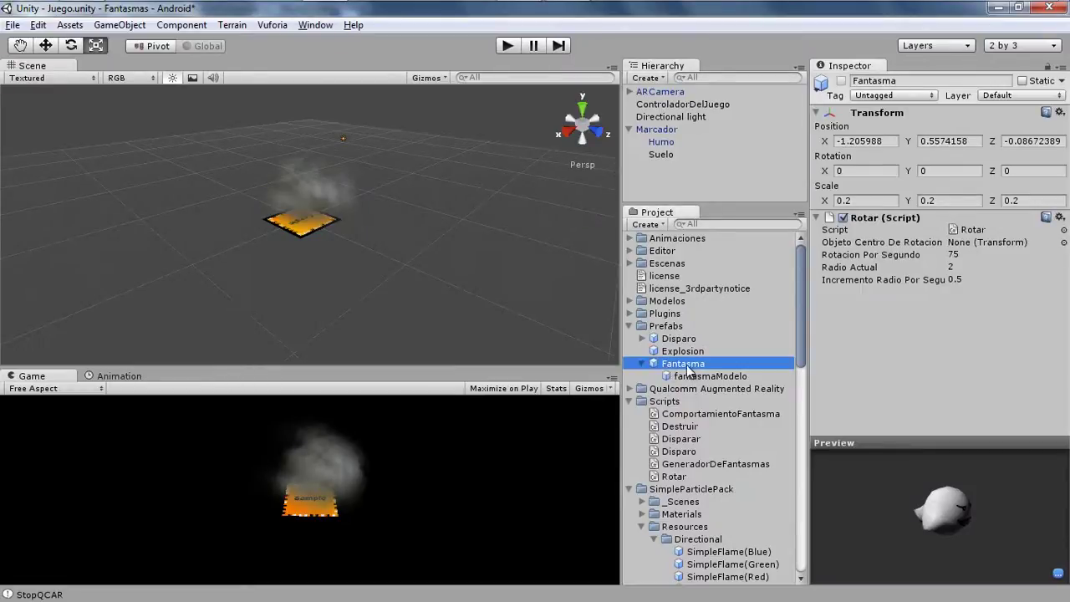
{"action": "left_click_drag", "start_coordinate": [679, 372], "coordinate": [343, 240]}
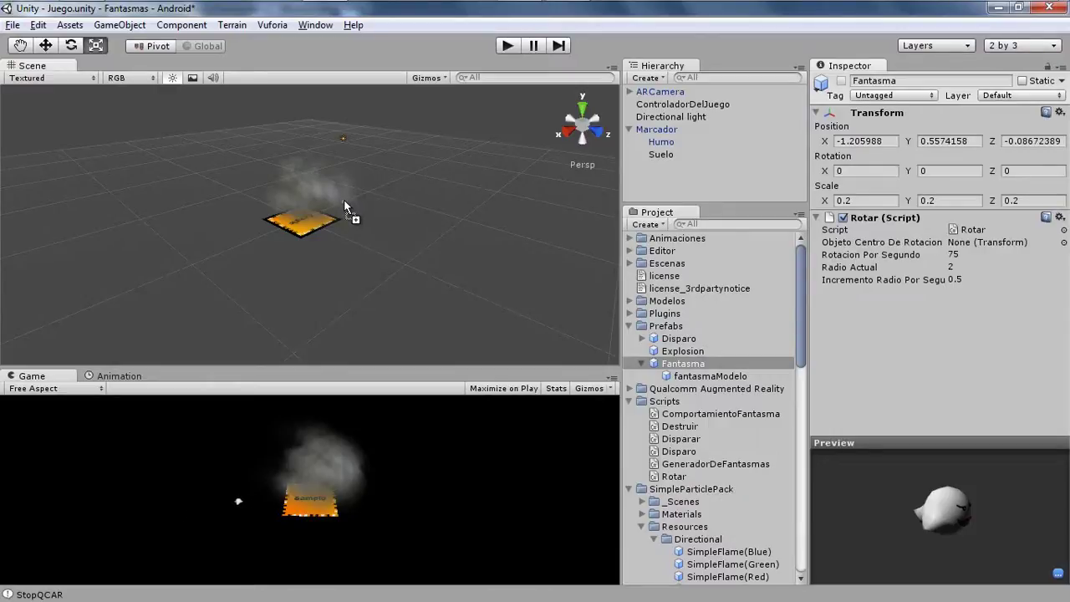
{"action": "left_click_drag", "start_coordinate": [344, 203], "coordinate": [344, 204]}
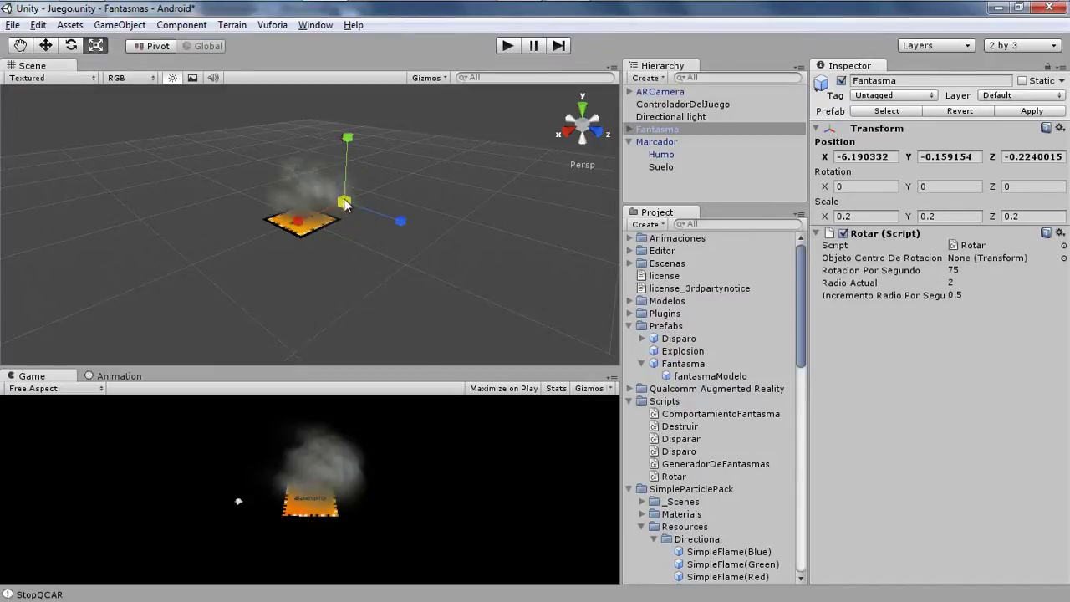
{"action": "left_click_drag", "start_coordinate": [345, 204], "coordinate": [428, 136]}
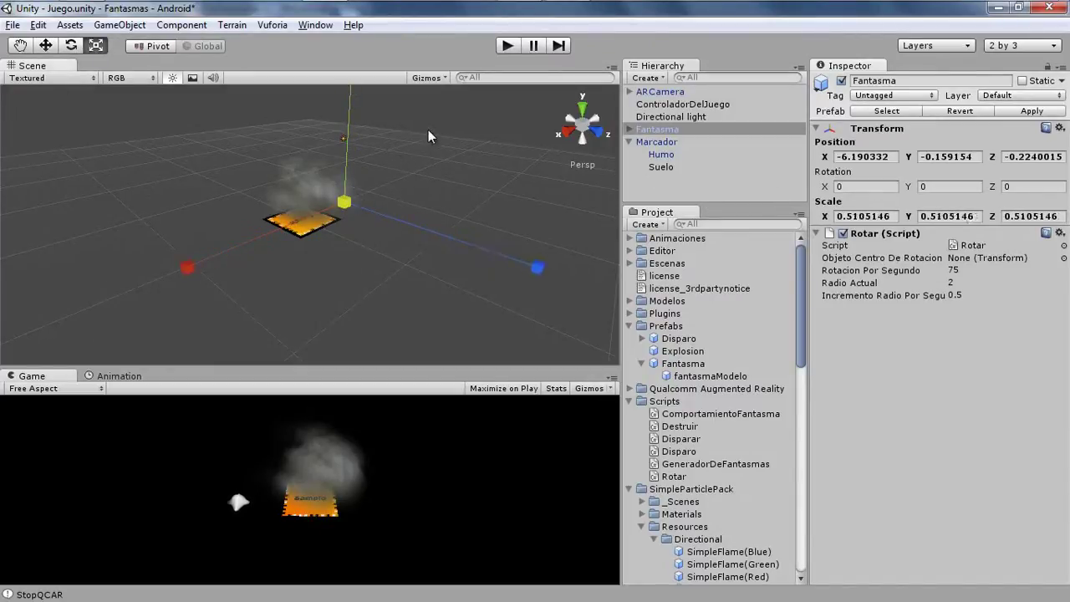
{"action": "mouse_move", "coordinate": [428, 135]}
{"action": "left_mouse_down"}
{"action": "mouse_move", "coordinate": [552, 28]}
{"action": "mouse_move", "coordinate": [426, 128]}
{"action": "left_mouse_up"}
{"action": "left_click_drag", "start_coordinate": [350, 206], "coordinate": [352, 201]}
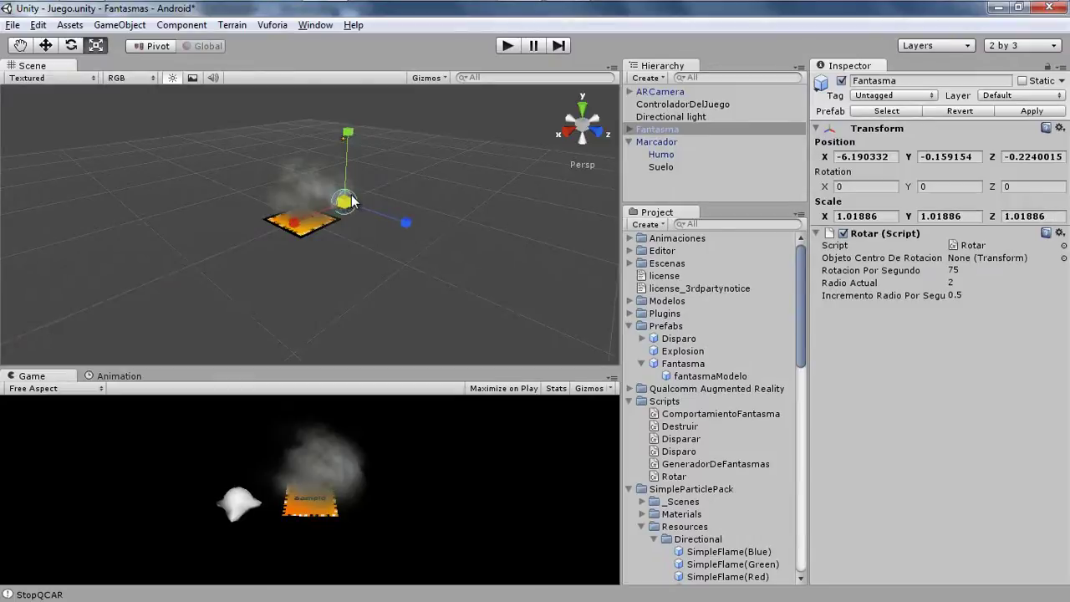
- Set the ghost's scale to 1, 1, 1, apply it to the prefab, and delete the instance
{"action": "left_click", "coordinate": [891, 216]}
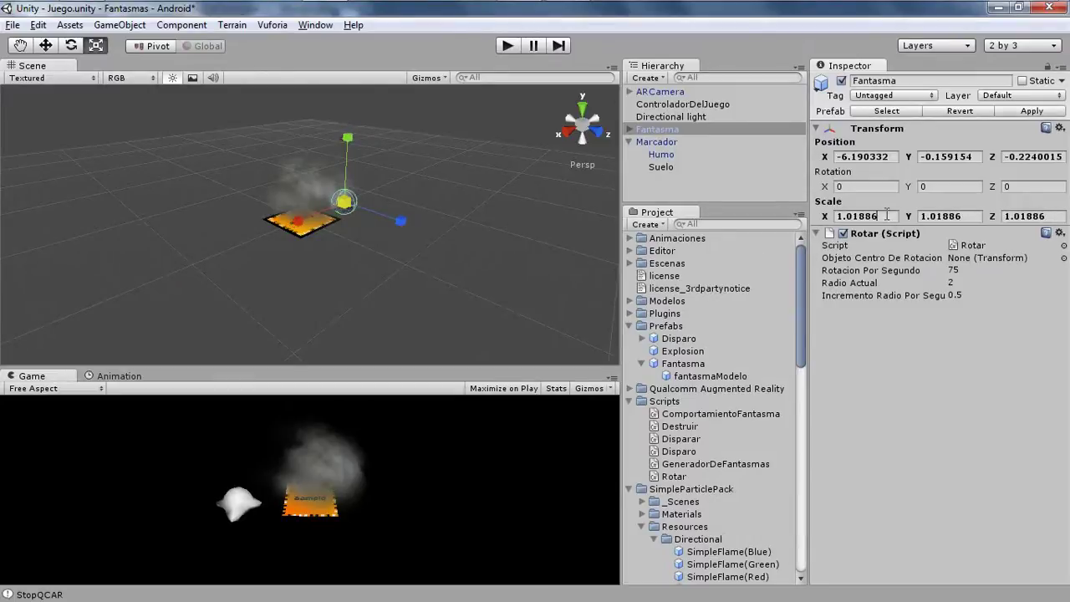
{"action": "type", "text": "1"}
{"action": "left_click", "coordinate": [962, 215]}
{"action": "type", "text": "1"}
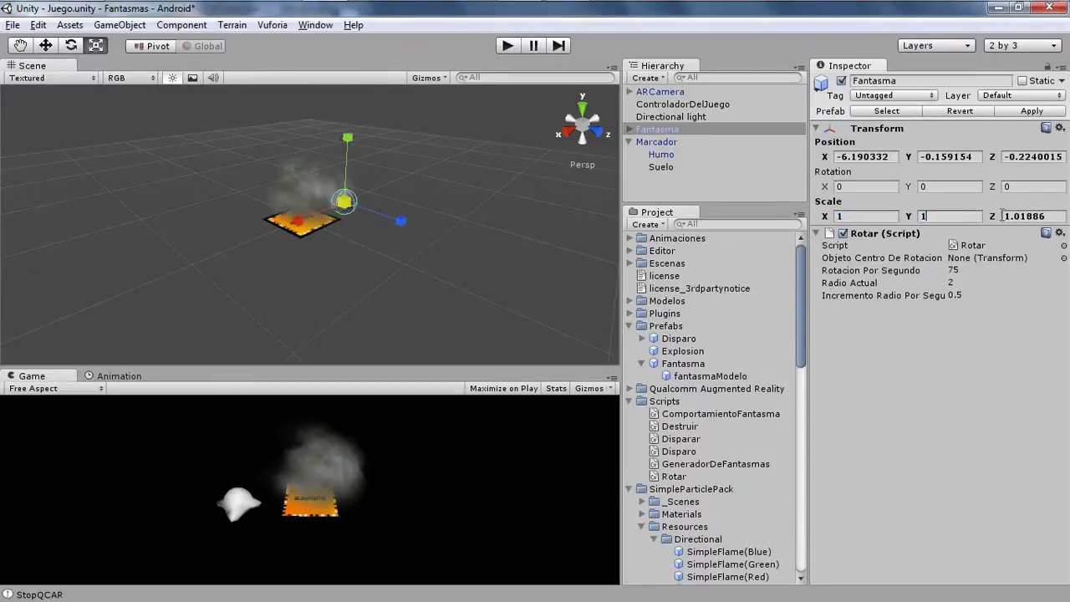
{"action": "left_click", "coordinate": [1015, 215]}
{"action": "type", "text": "1"}
{"action": "left_click", "coordinate": [669, 131]}
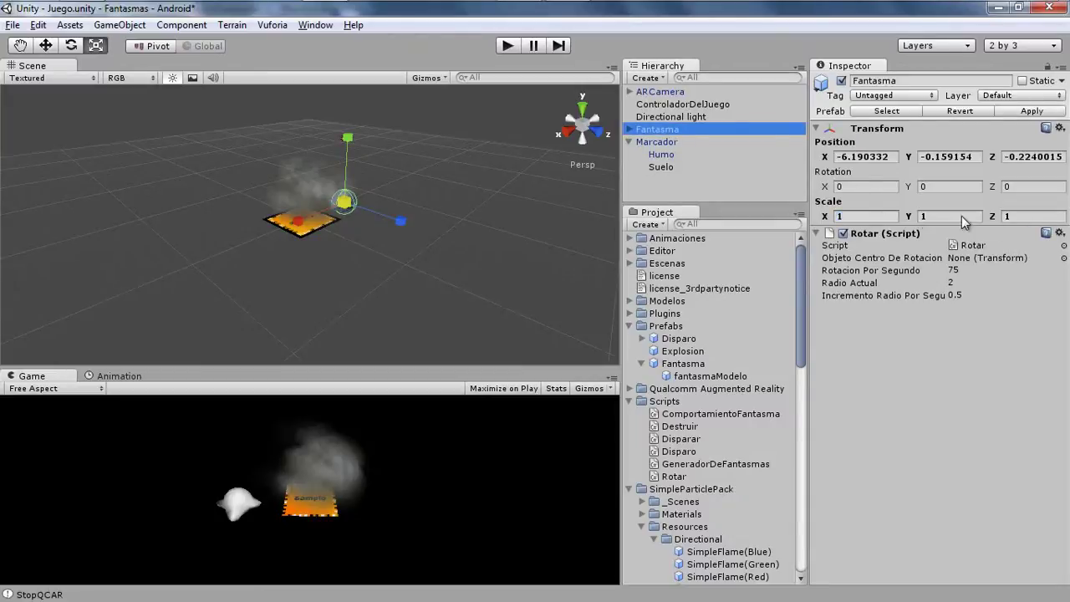
{"action": "left_click", "coordinate": [1016, 111]}
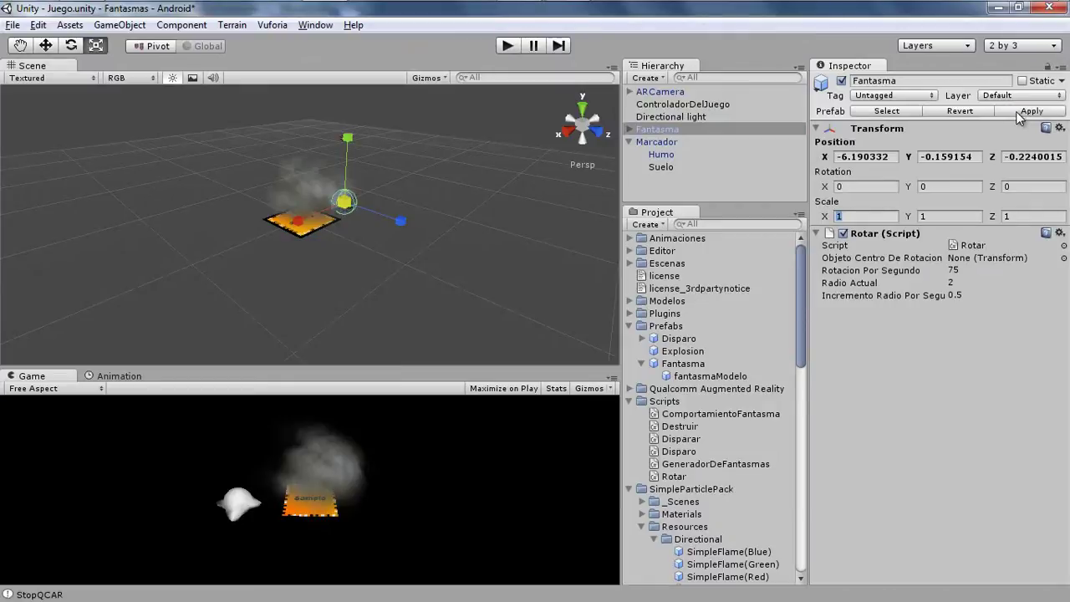
{"action": "left_click", "coordinate": [686, 365]}
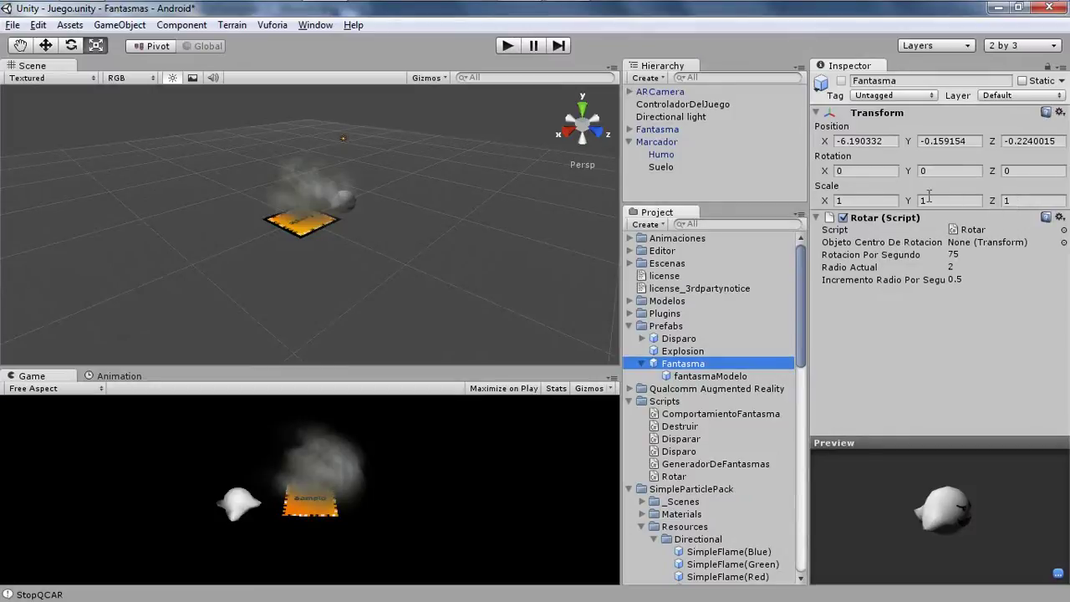
{"action": "left_click", "coordinate": [662, 129]}
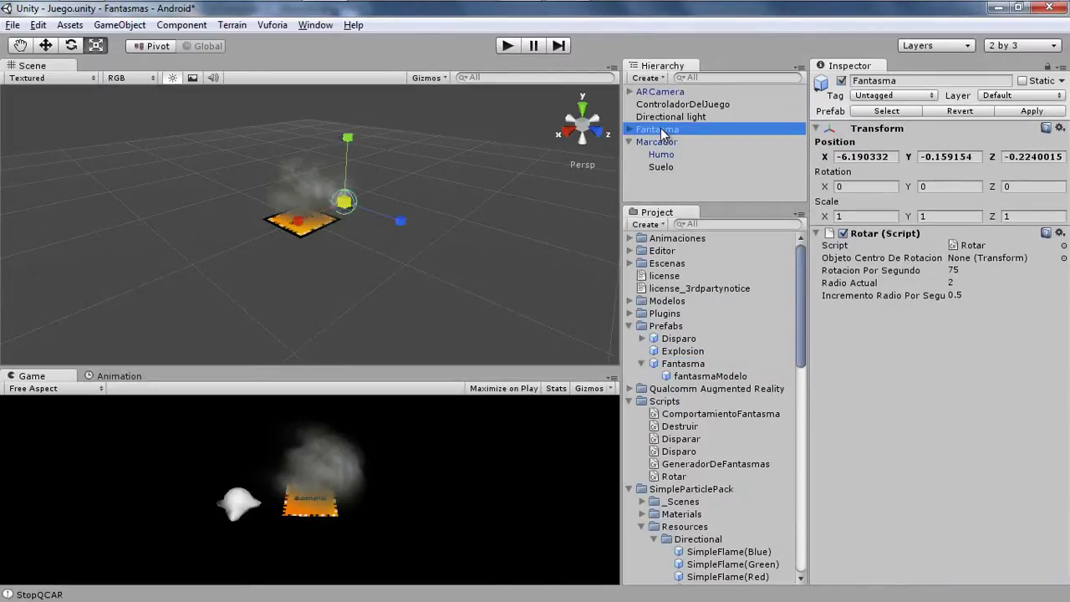
{"action": "key", "text": "Delete"}
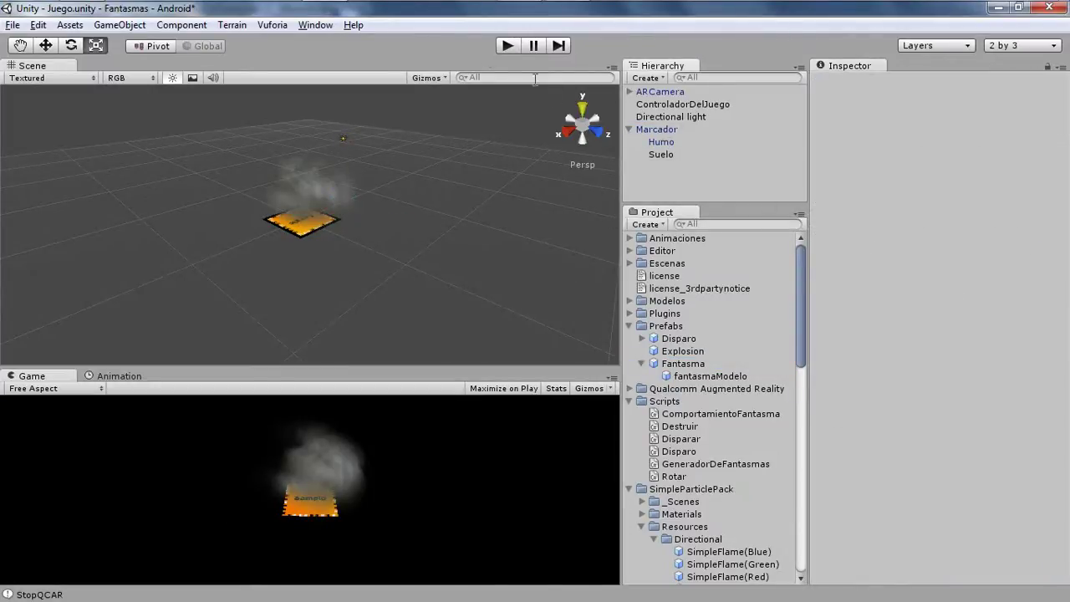
- Play the scene to watch four rescaled Fantasma clones circle the marker, then stop it
{"action": "left_click", "coordinate": [508, 46]}
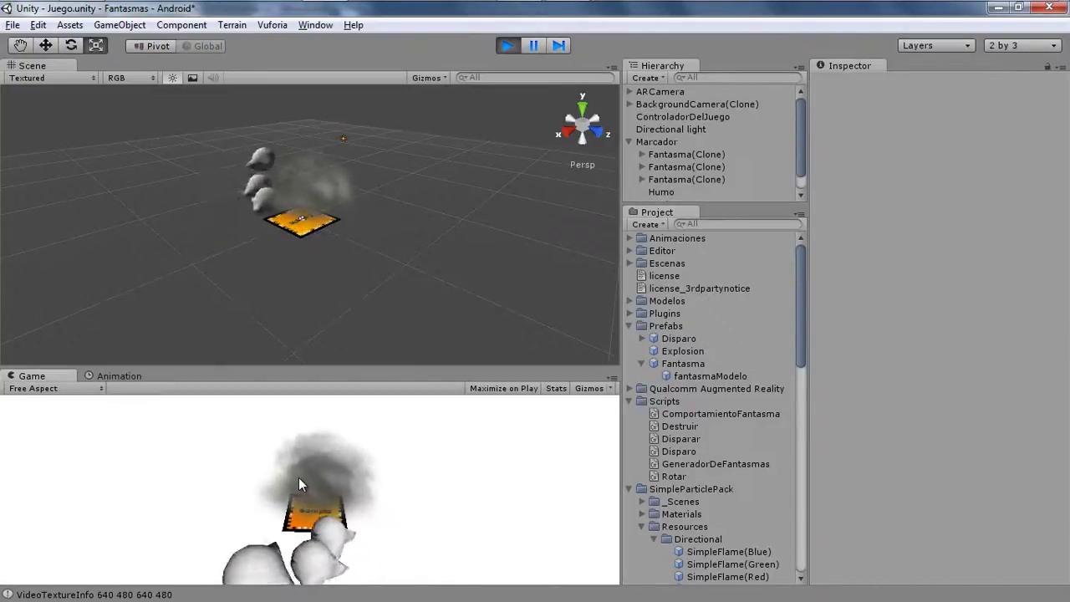
{"action": "left_click", "coordinate": [505, 44]}
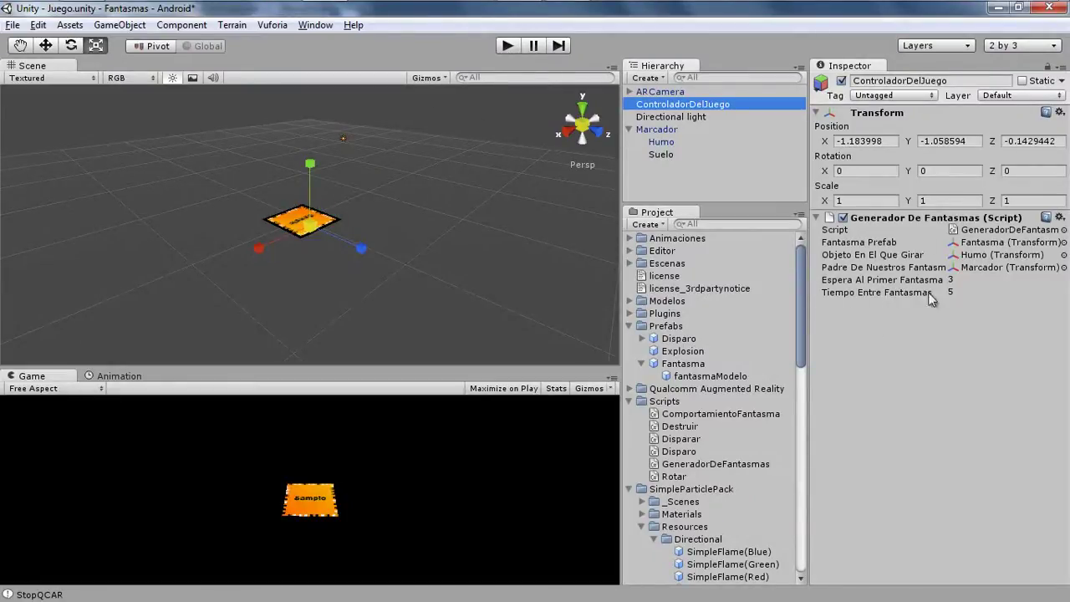
- Set Tiempo Entre Fantasmas to 8 and play-test the new spawn interval
{"action": "left_click", "coordinate": [953, 292]}
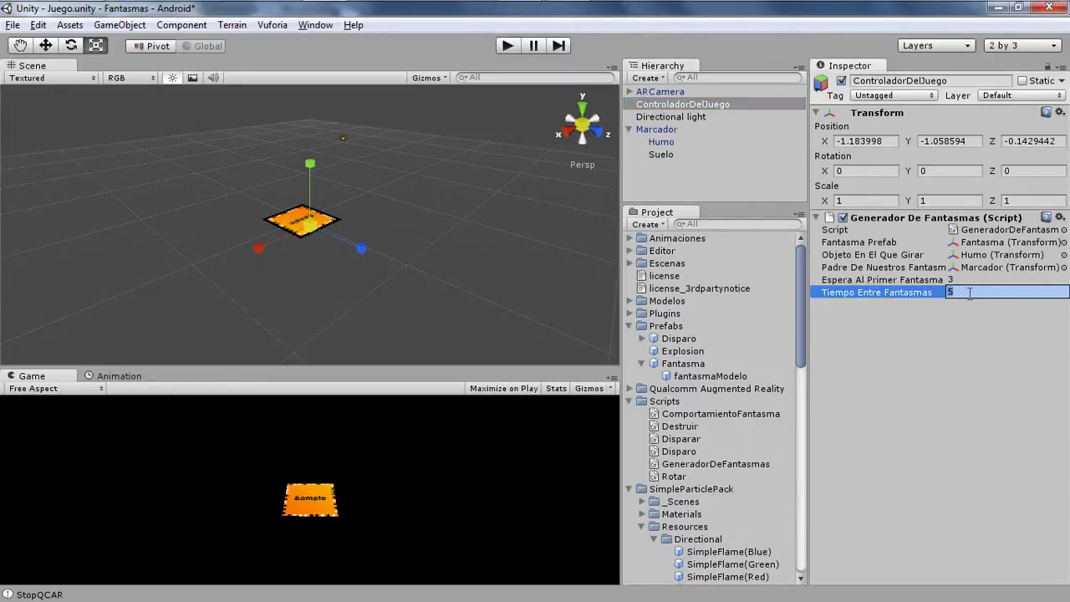
{"action": "type", "text": "8"}
{"action": "key", "text": "Return"}
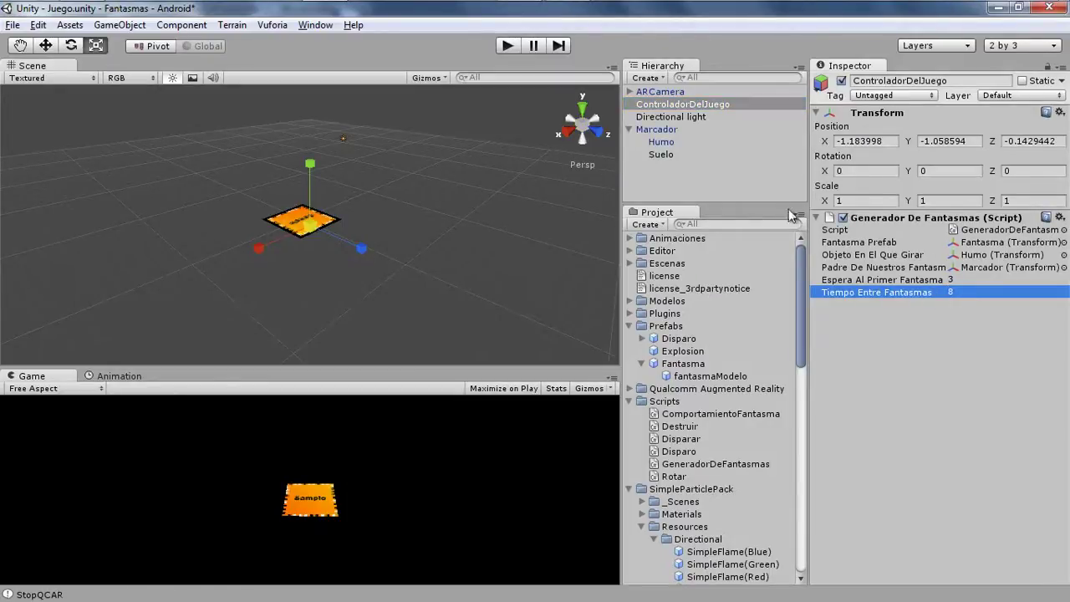
{"action": "left_click", "coordinate": [506, 47]}
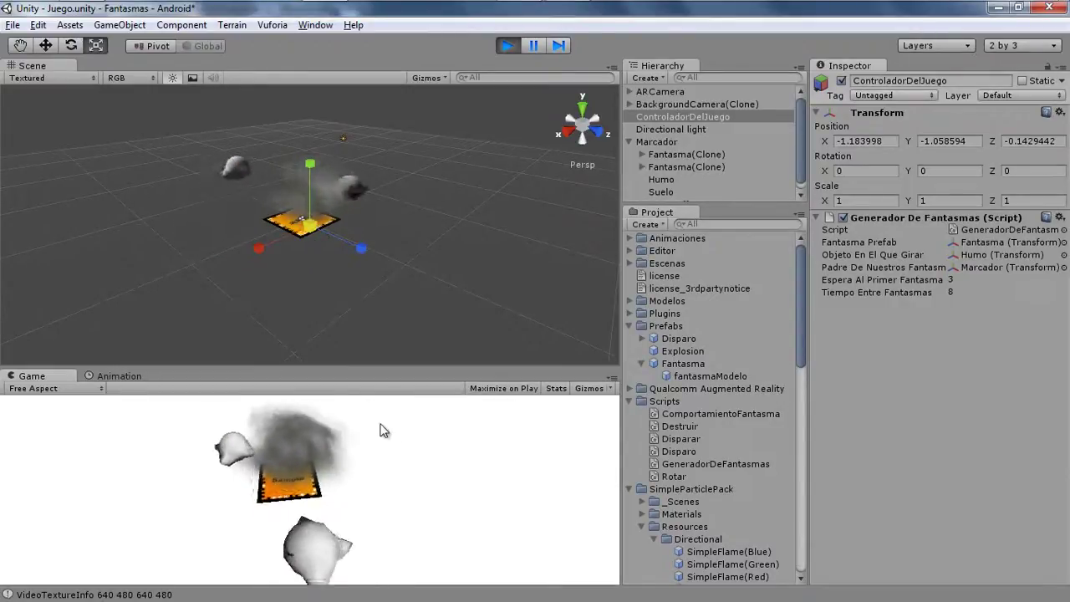
{"action": "left_click", "coordinate": [510, 46]}
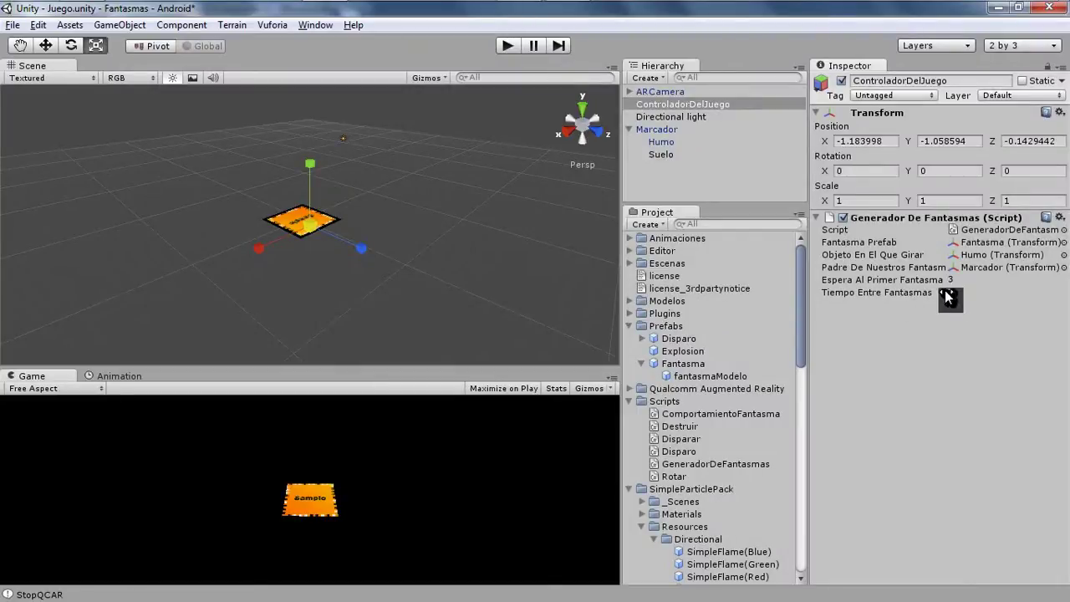
- Enter 3 in the ghost generator's timing field in the Inspector
{"action": "double_click", "coordinate": [951, 292]}
{"action": "type", "text": "3"}
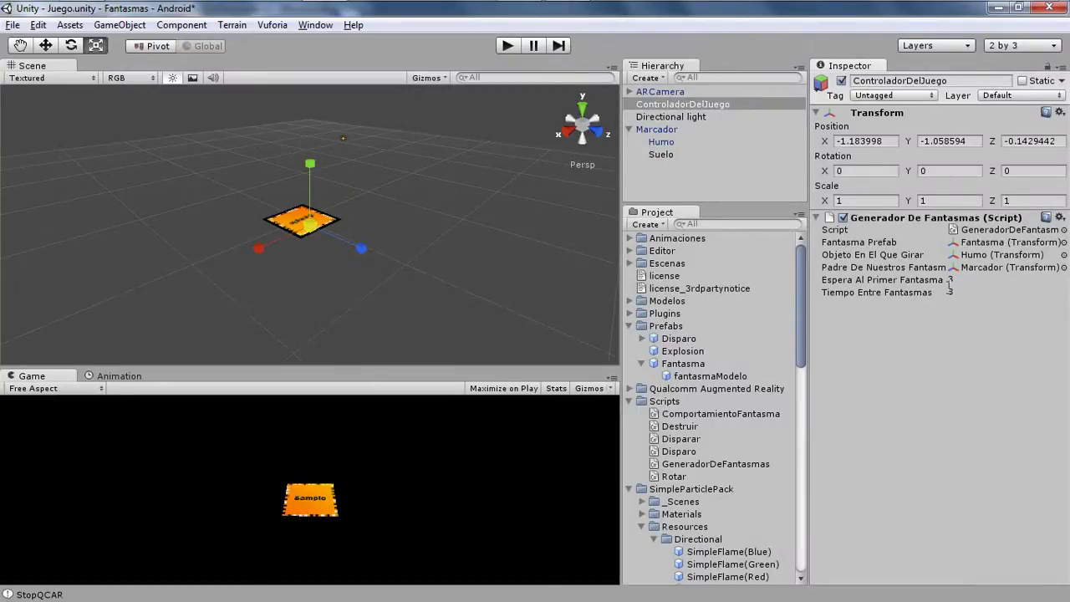
{"action": "key", "text": "alt+Tab"}
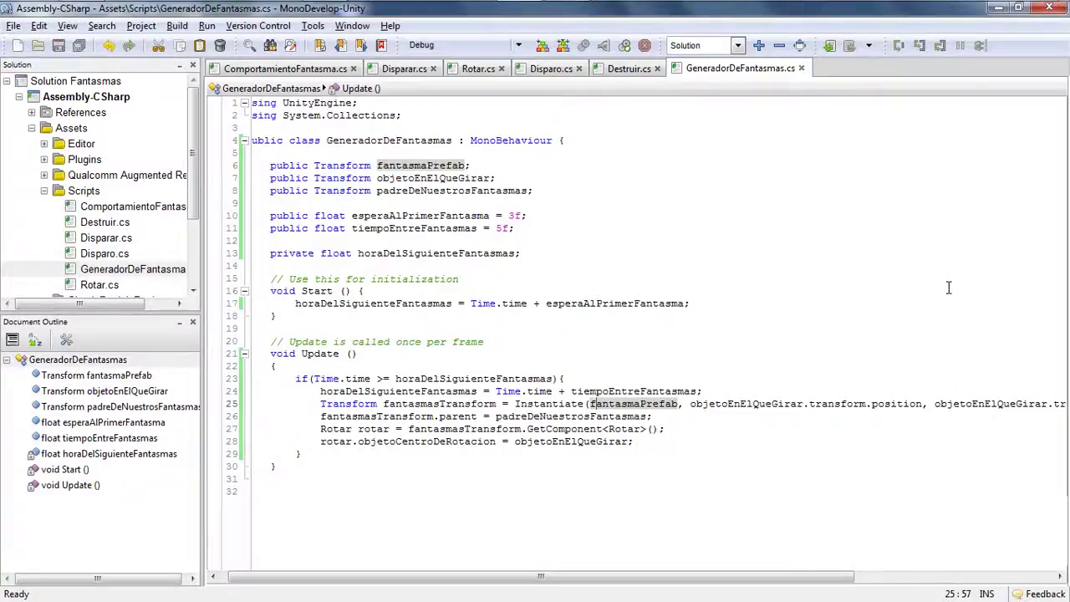
- Change tiempoEntreFantasmas's default on line 11 from 5f to 1f and save the script
{"action": "left_click", "coordinate": [480, 205]}
{"action": "left_click_drag", "start_coordinate": [499, 227], "coordinate": [496, 228]}
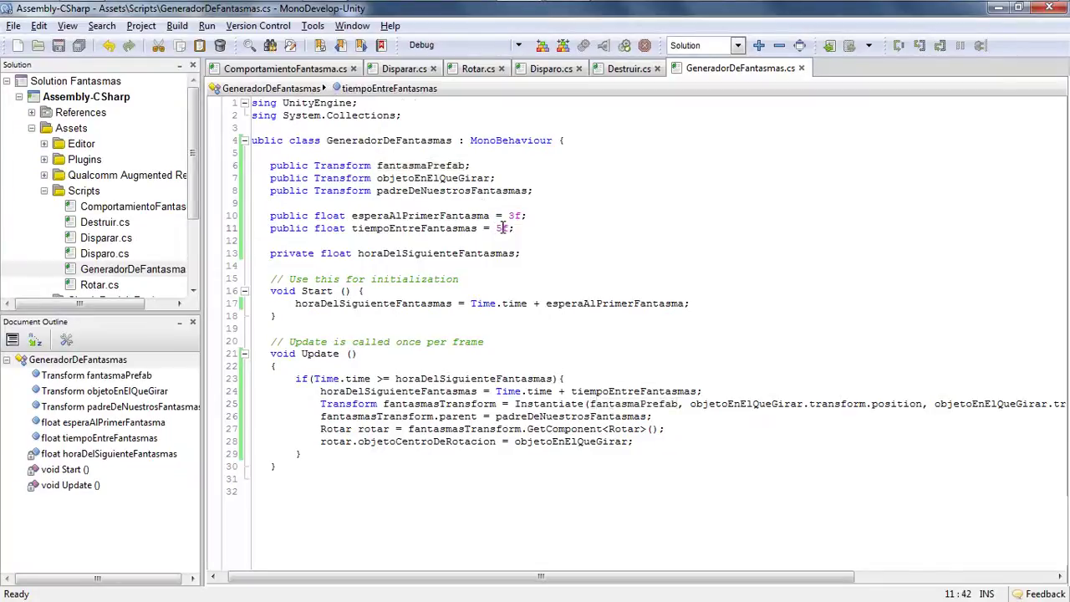
{"action": "type", "text": "1"}
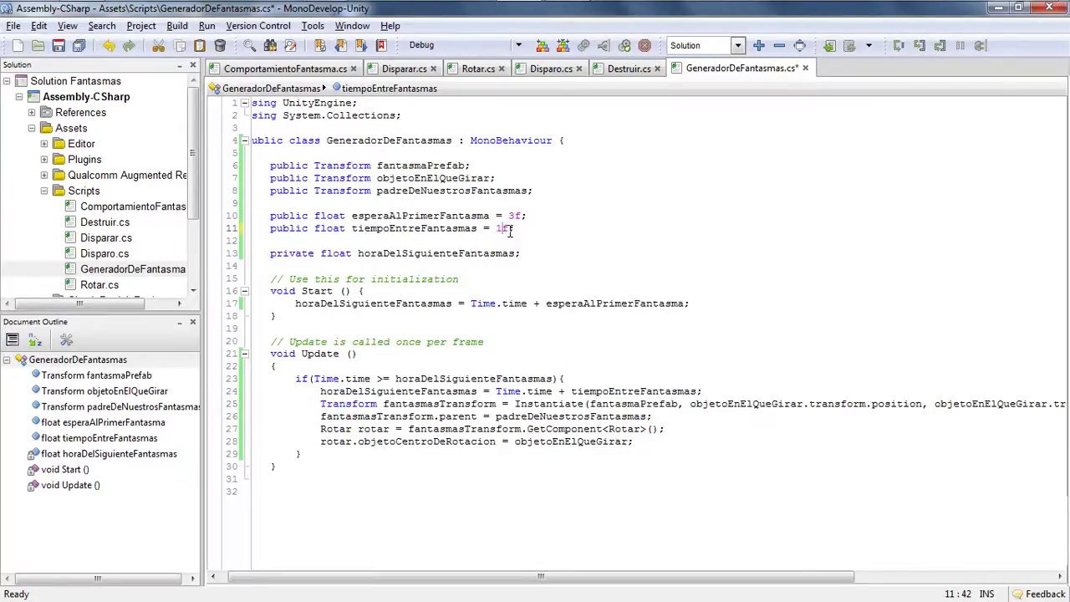
{"action": "key", "text": "ctrl+s"}
{"action": "key", "text": "alt+Tab"}
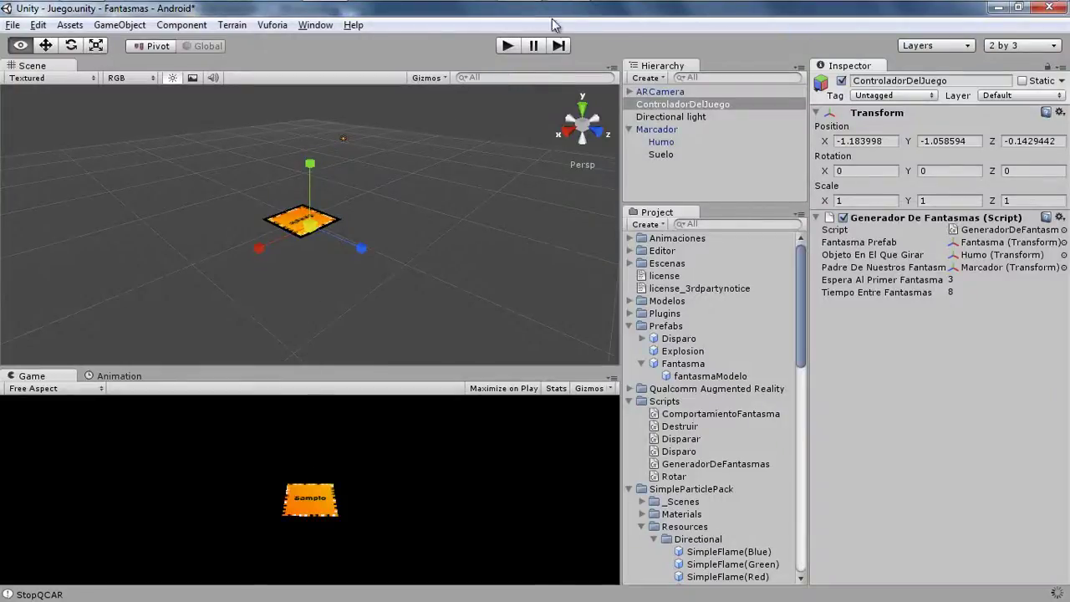
- Play-test the scene as two Fantasma clones spawn and circle the smoke, then stop it
{"action": "left_click", "coordinate": [507, 45]}
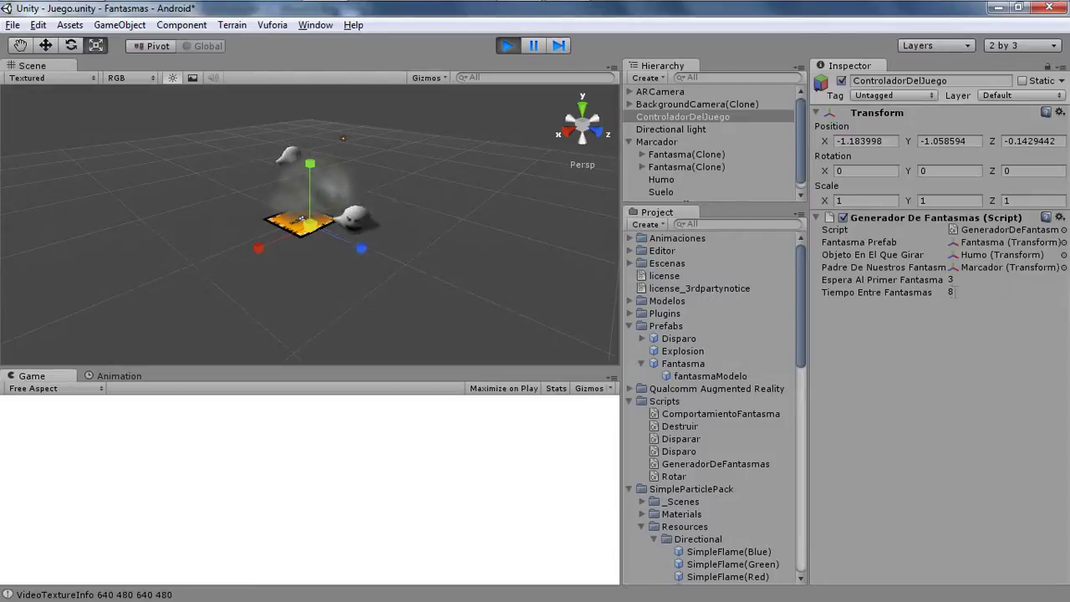
{"action": "left_click", "coordinate": [507, 46]}
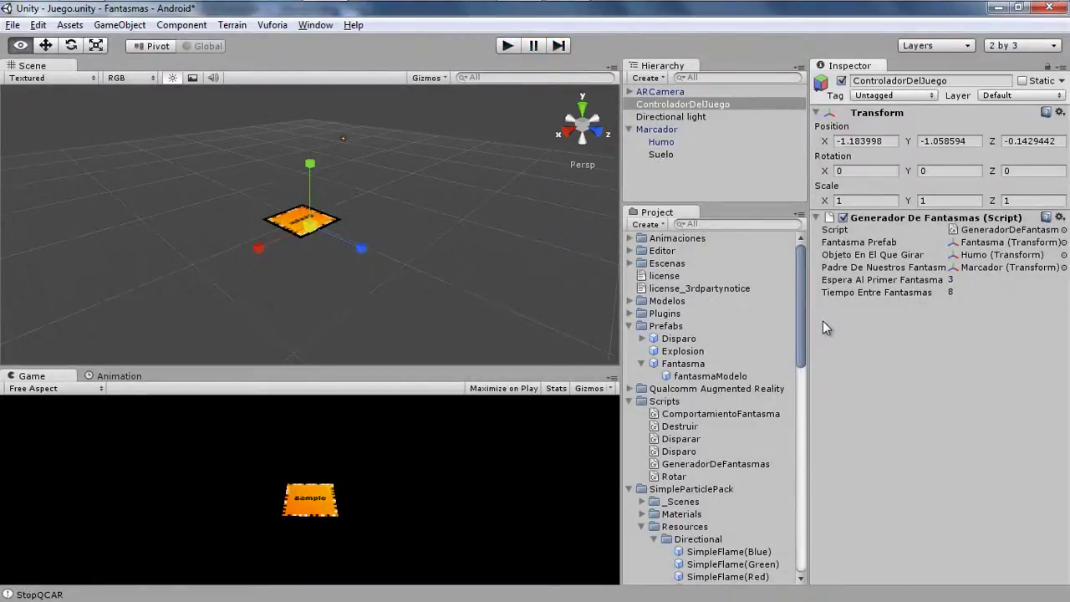
{"action": "key", "text": "alt+Tab"}
- Change the script's default time between ghosts from 1f to 8f on line 11
{"action": "double_click", "coordinate": [500, 228]}
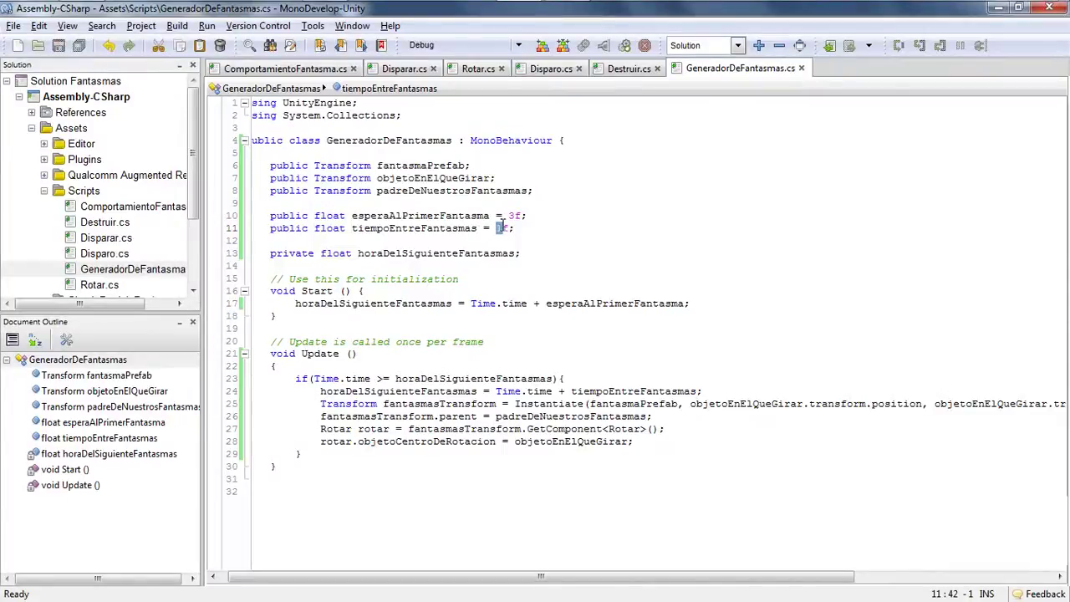
{"action": "type", "text": "8"}
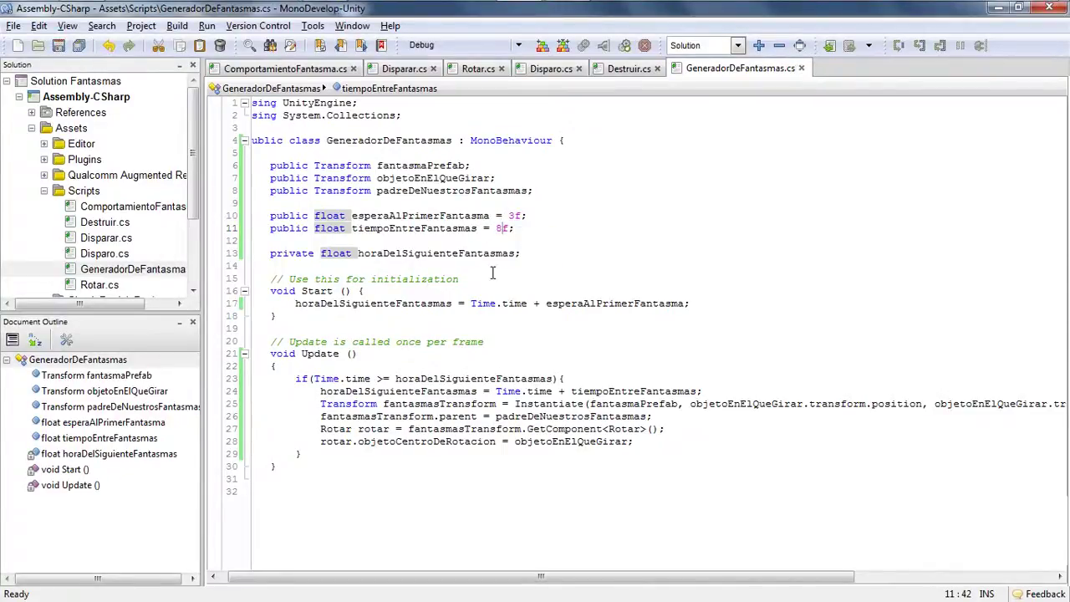
{"action": "key", "text": "alt+Tab"}
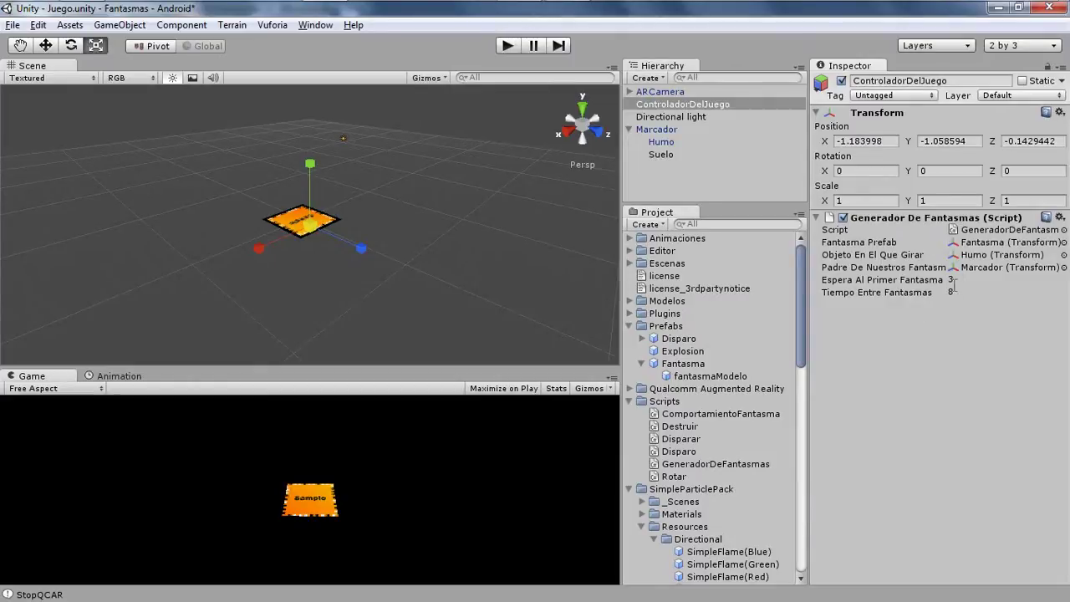
- Reset the Generador De Fantasmas component so it picks up the script defaults
{"action": "right_click", "coordinate": [918, 217]}
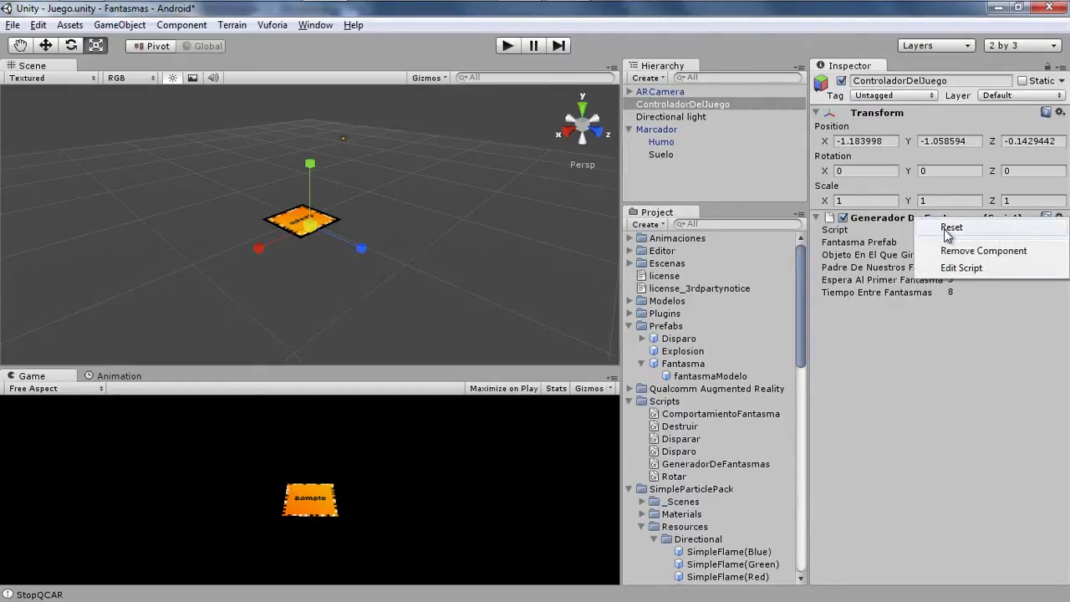
{"action": "left_click", "coordinate": [918, 352]}
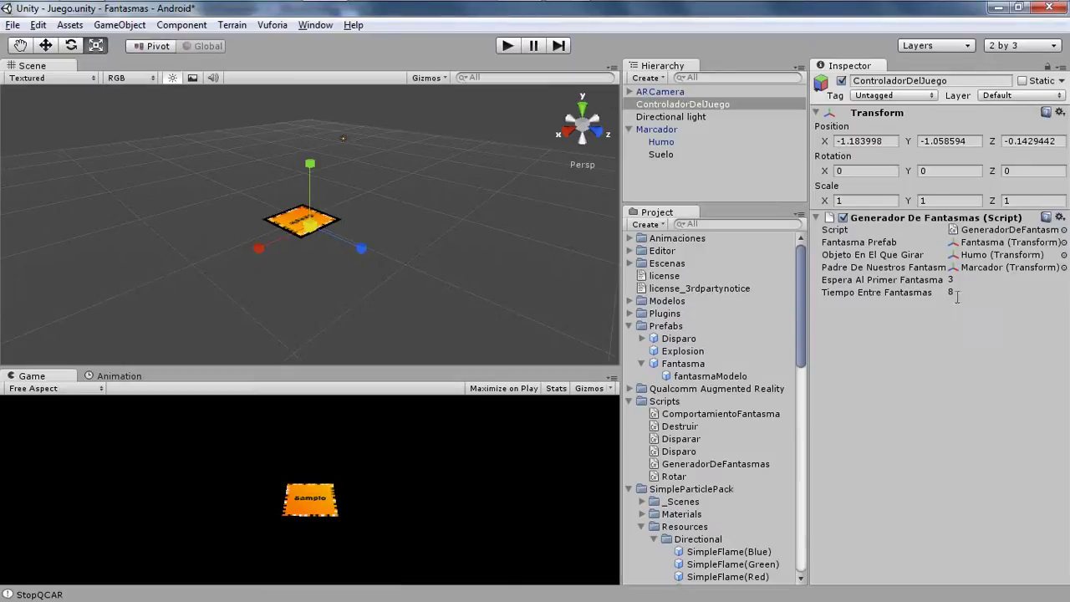
{"action": "key", "text": "alt+Tab"}
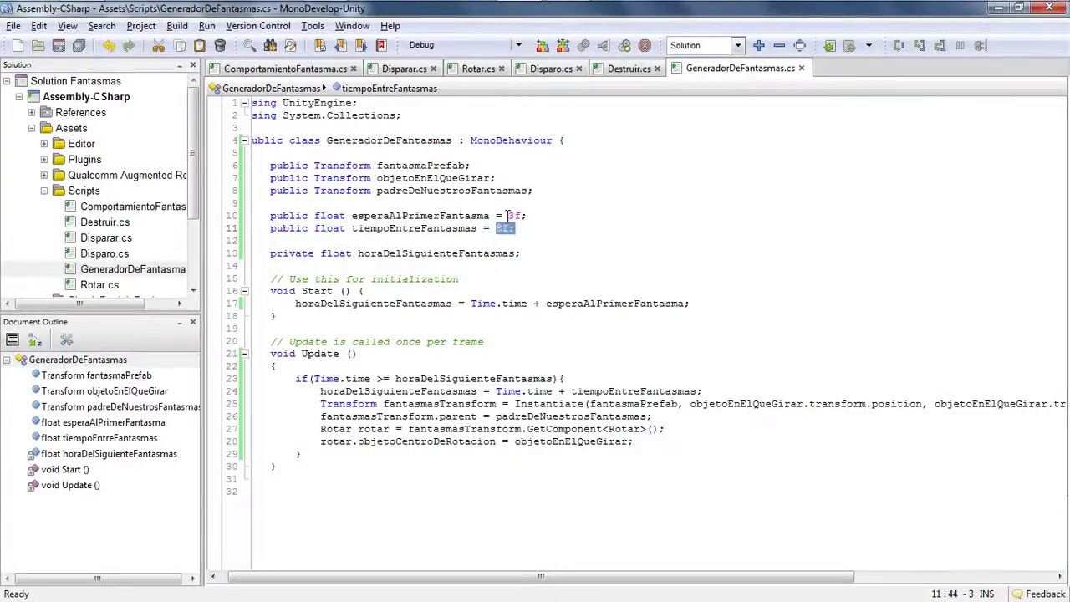
- Review the 3f first-ghost delay on line 10 before going back to Unity
{"action": "left_click_drag", "start_coordinate": [508, 216], "coordinate": [532, 216]}
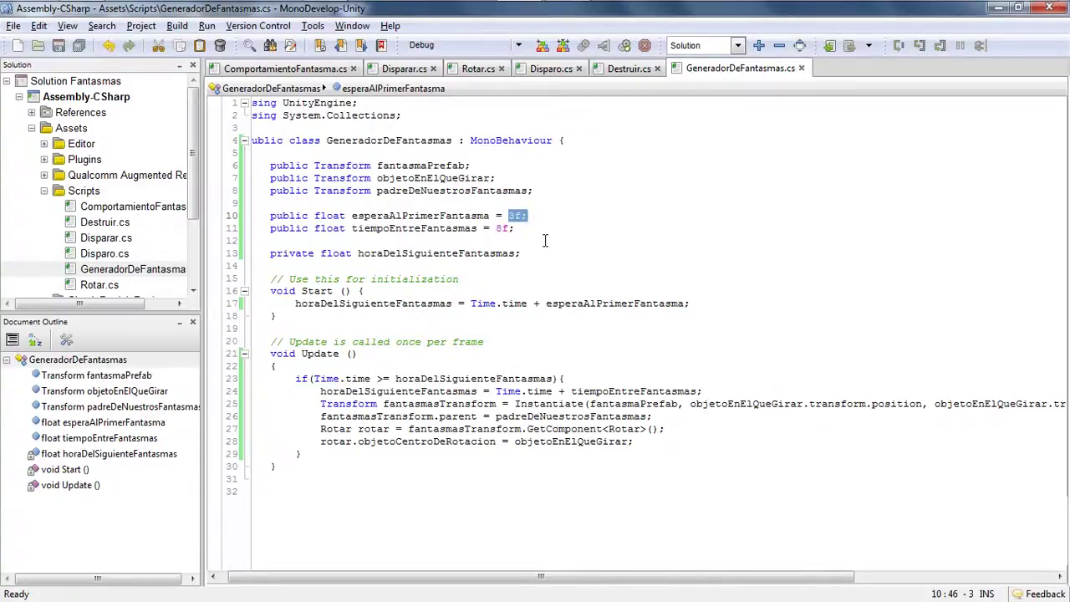
{"action": "key", "text": "alt+Tab"}
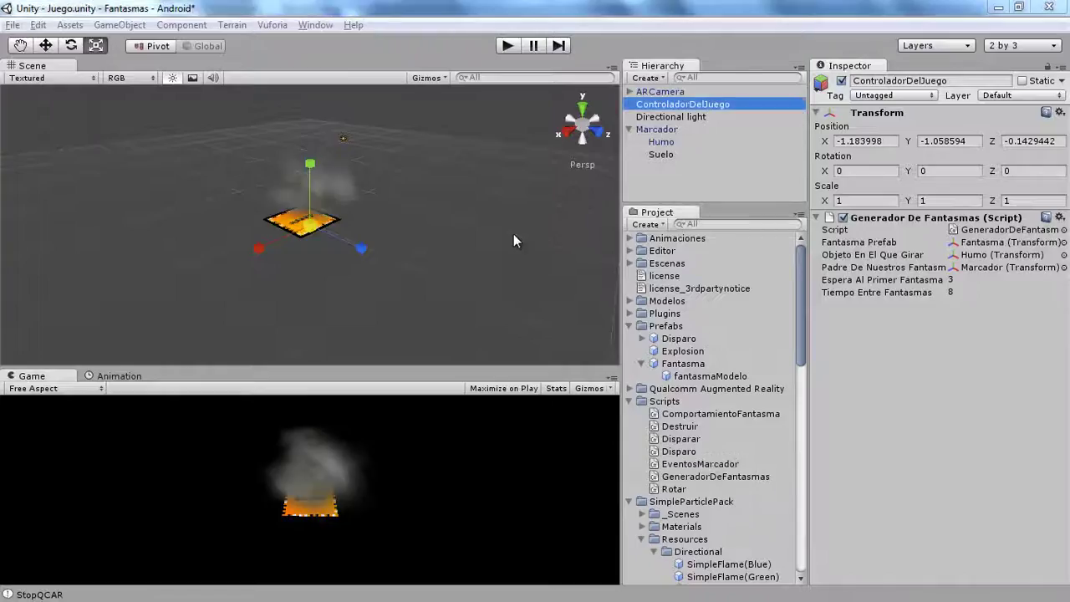